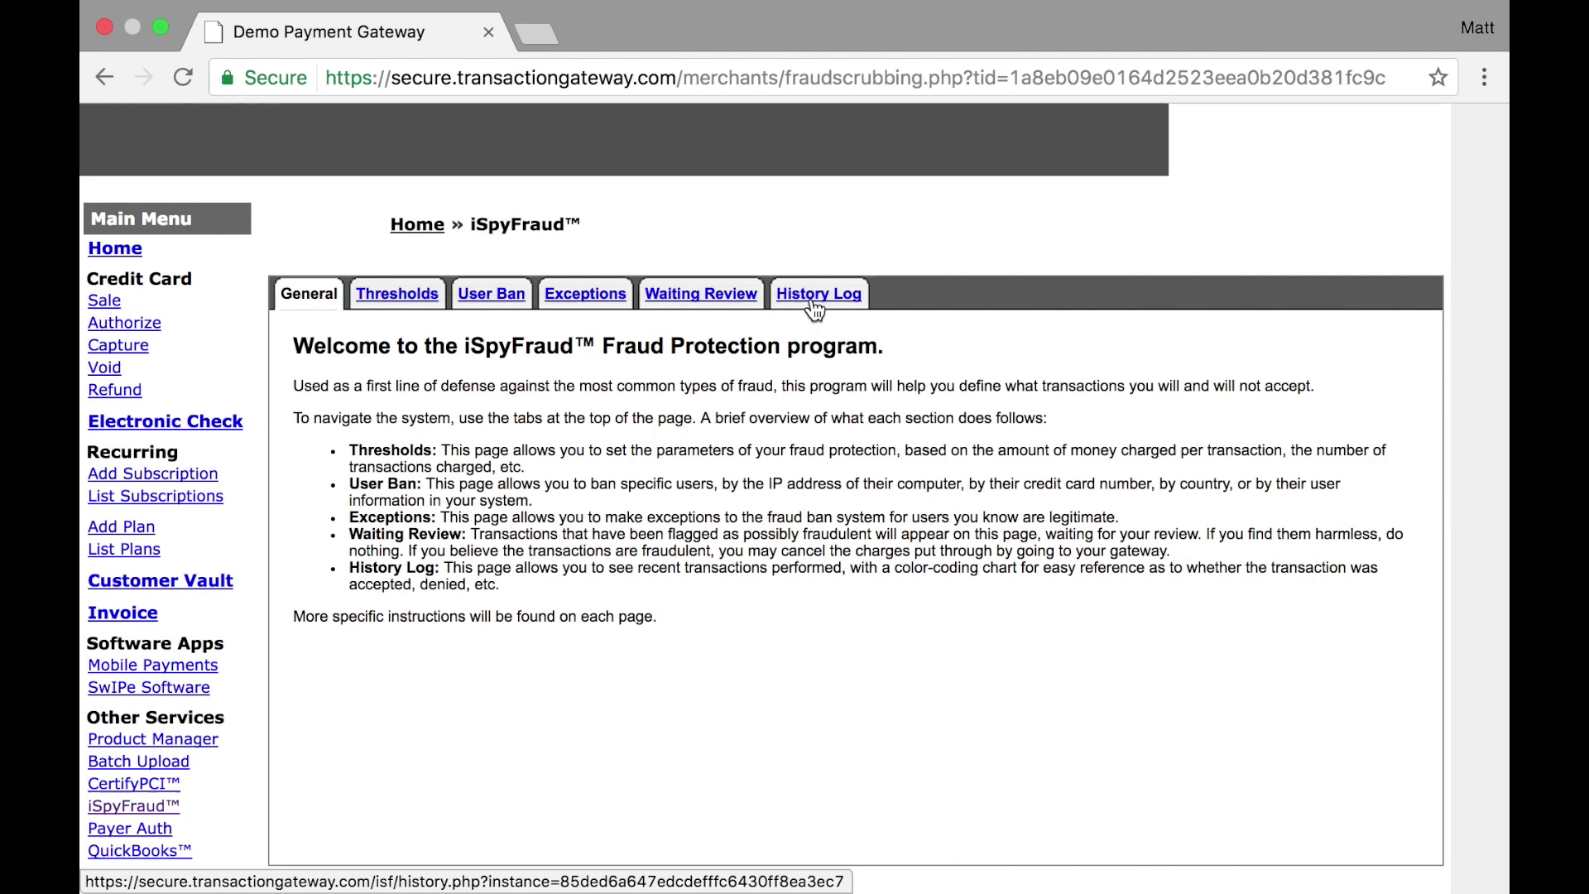
# Check Processor A's thresholds, then list the All Processors credit card threshold rules
pyautogui.click(399, 303)
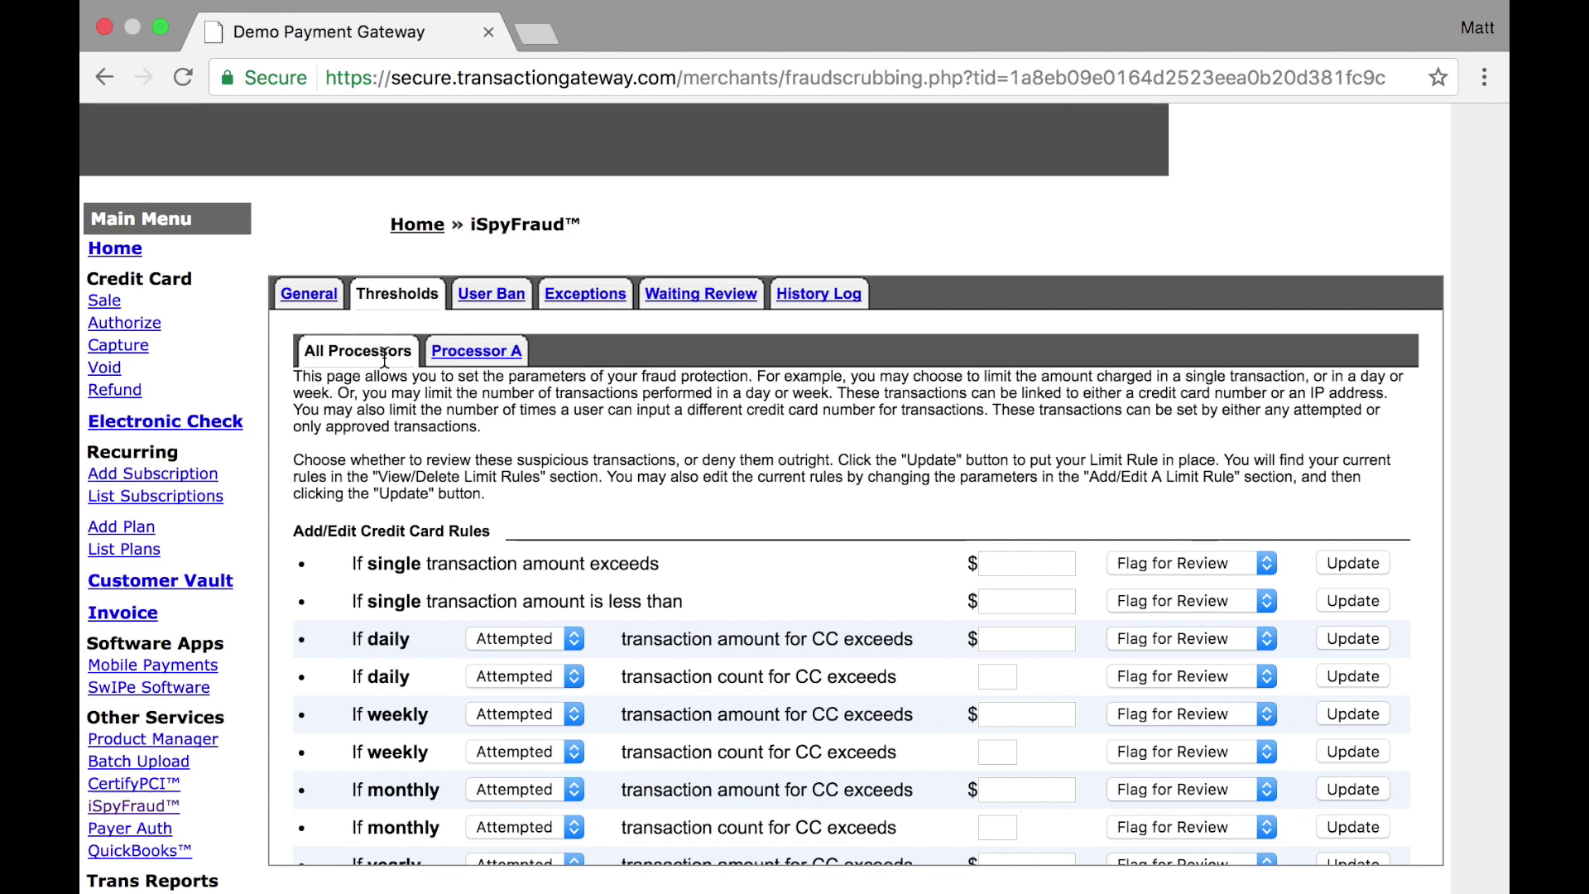
pyautogui.click(470, 358)
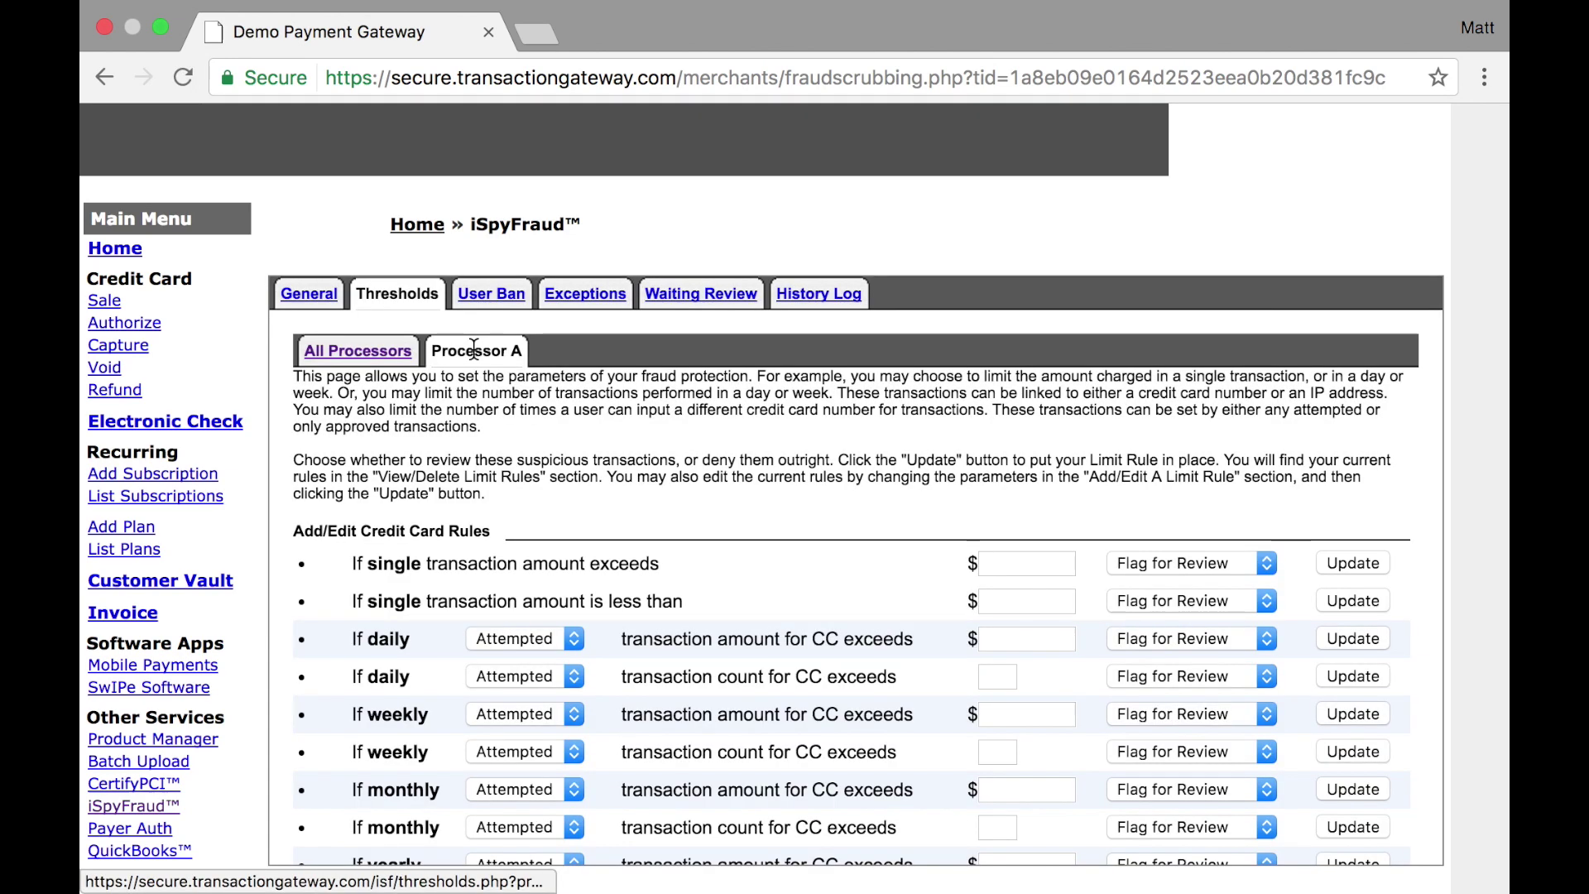
pyautogui.scroll(-3, 578, 528)
pyautogui.scroll(3, 577, 528)
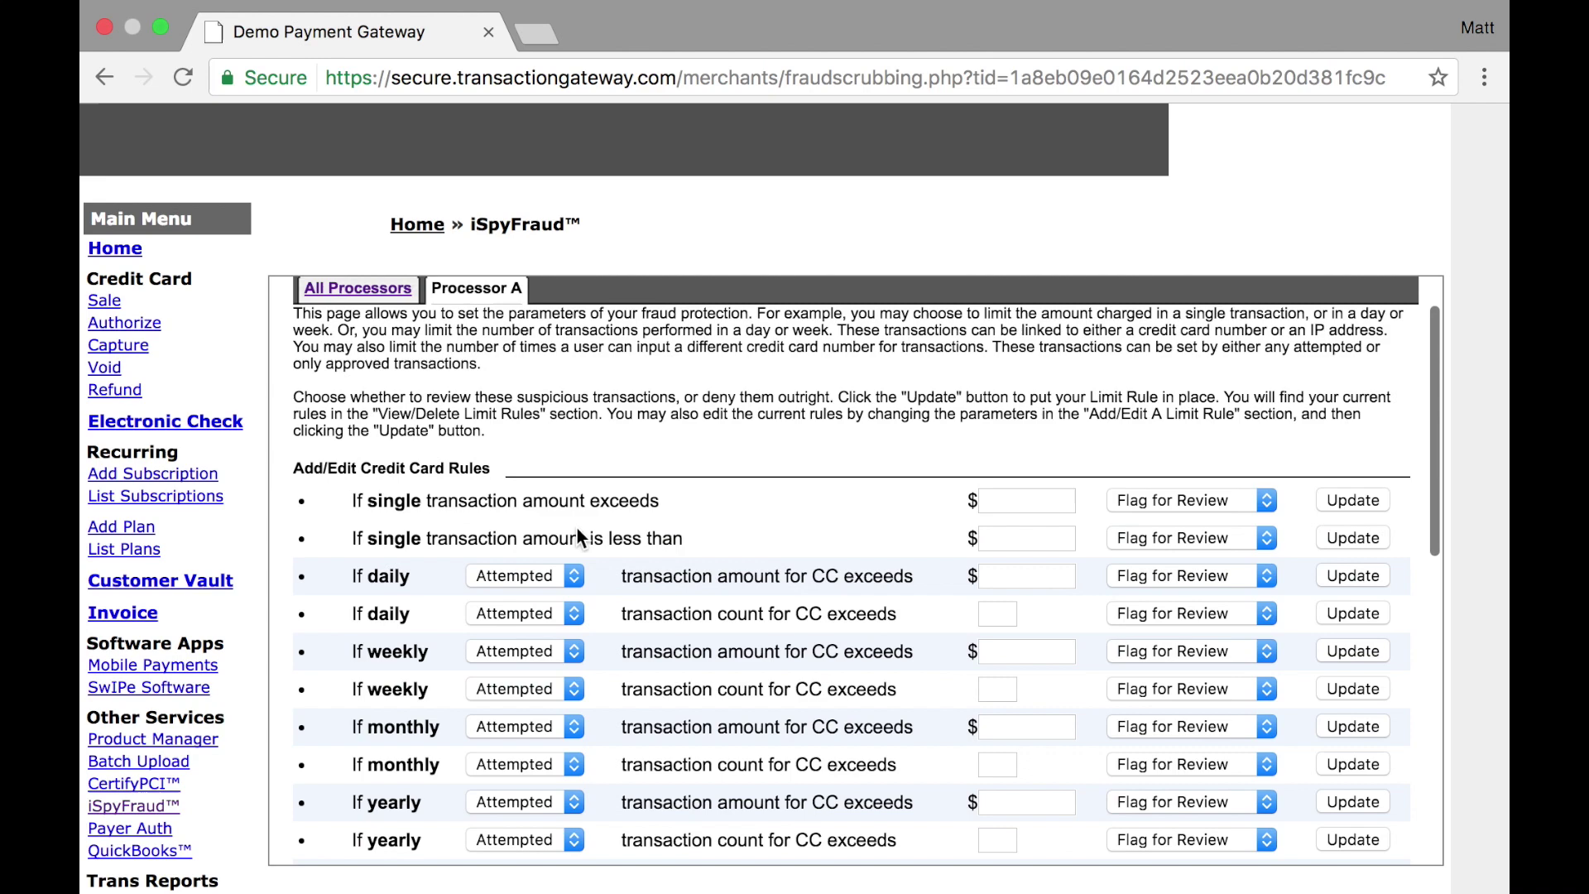
pyautogui.click(358, 352)
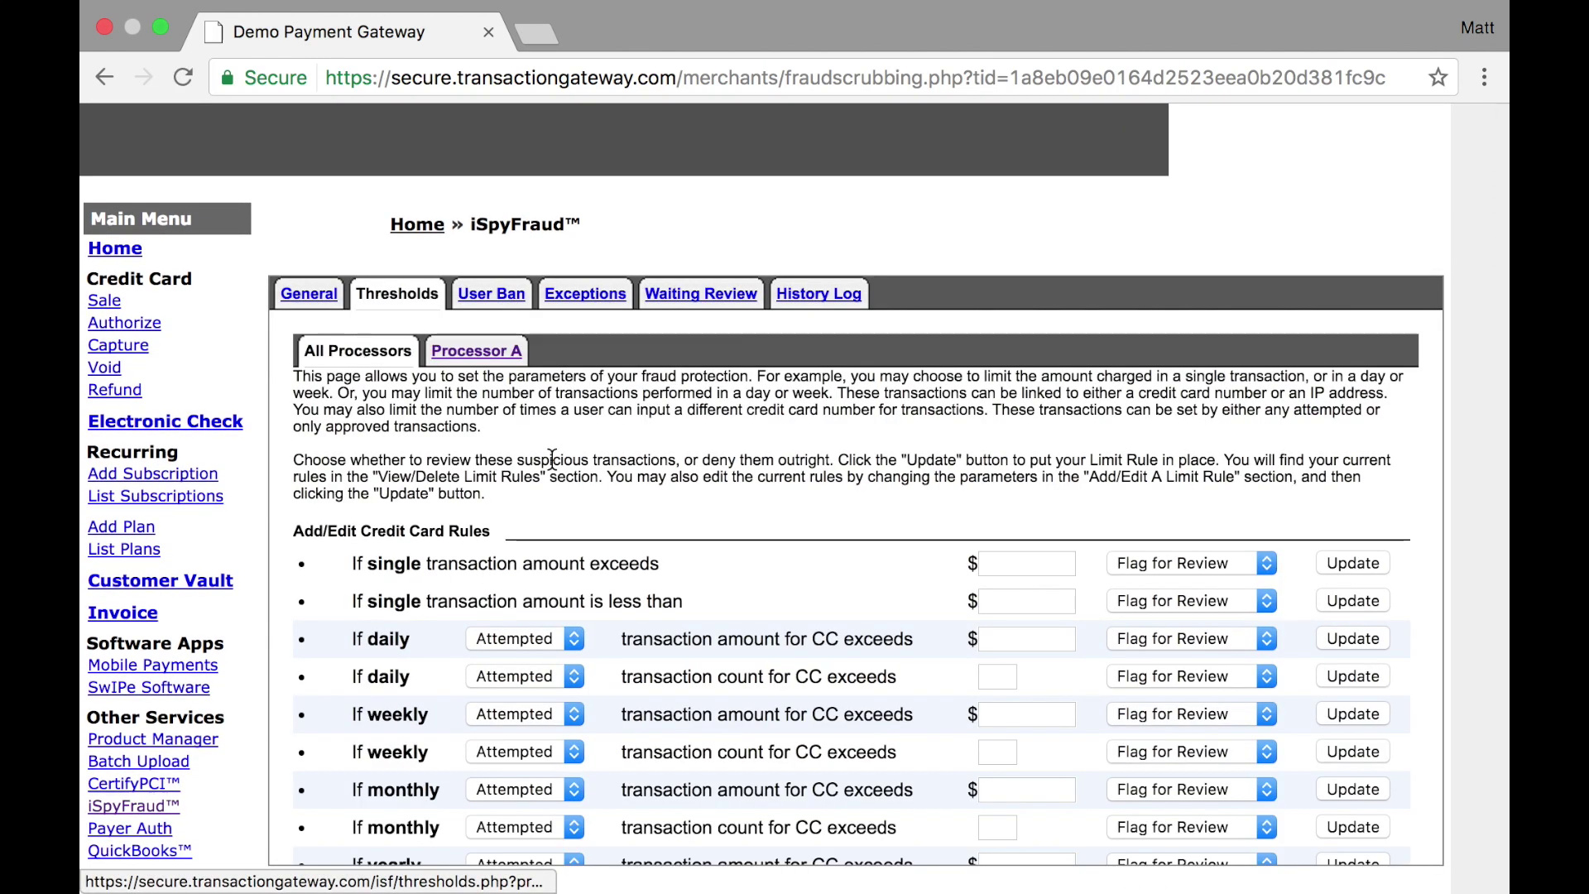
pyautogui.scroll(-5, 708, 534)
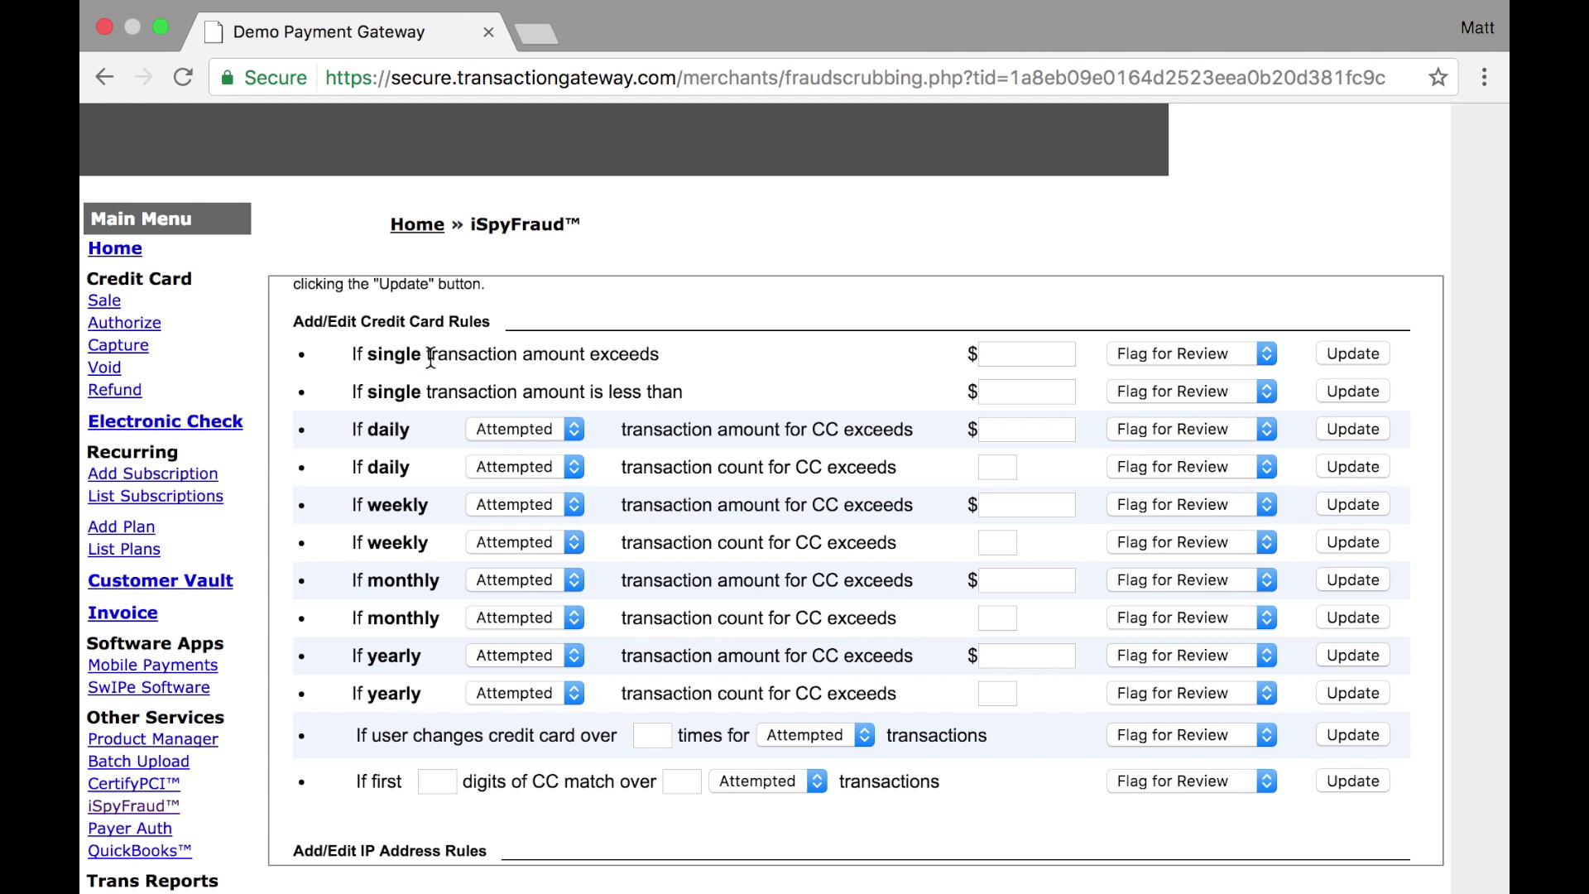
# Save an All Processors rule denying any single transaction over $1000.00
pyautogui.click(1017, 356)
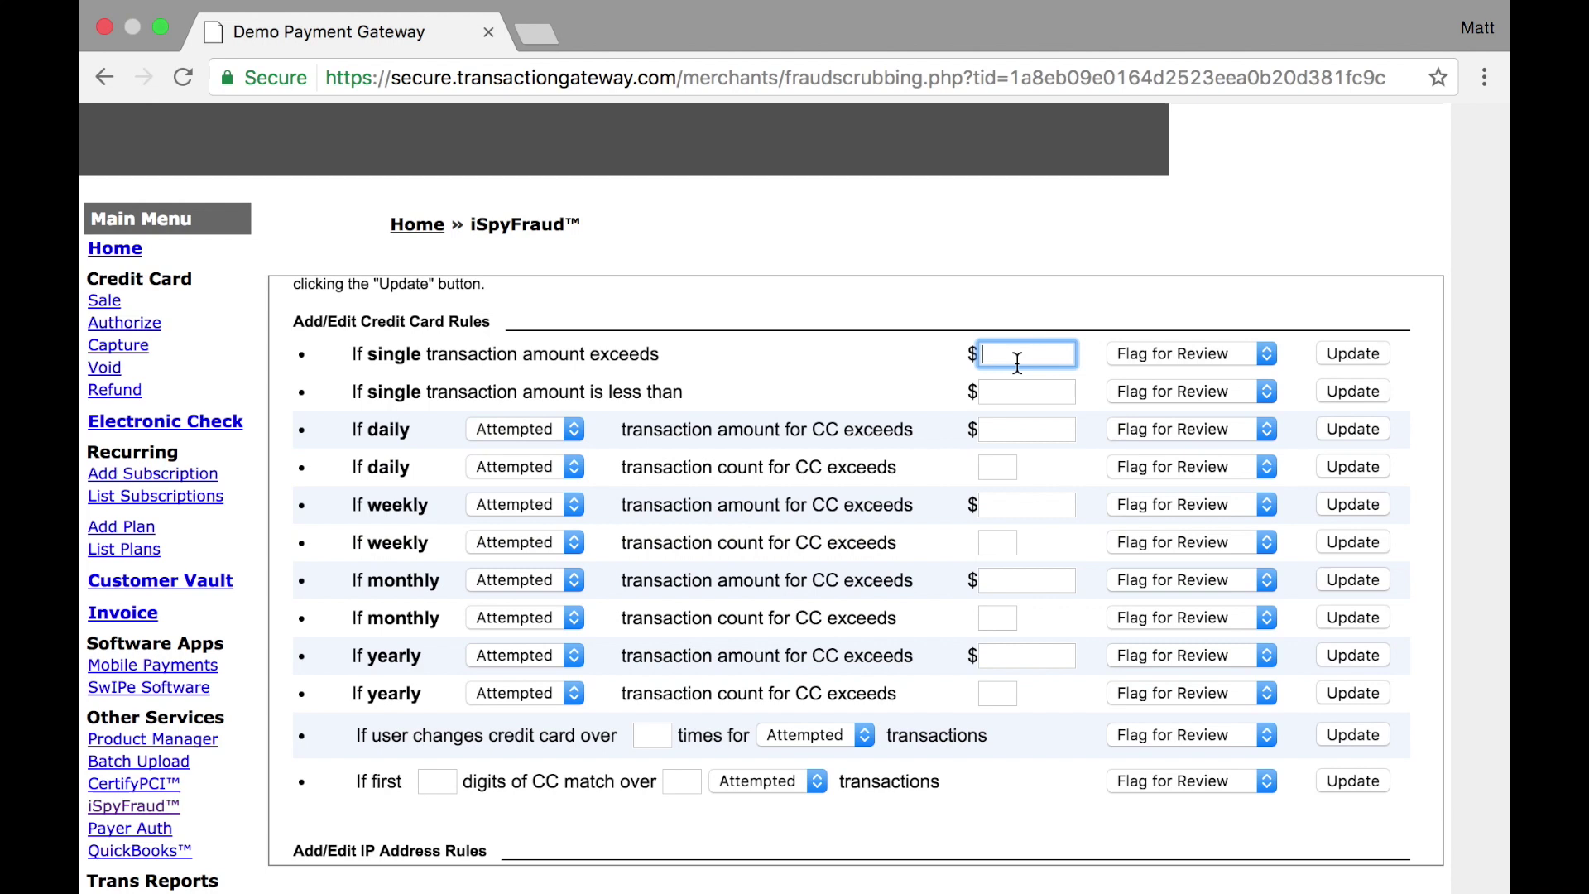
pyautogui.write('1000.00')
pyautogui.click(1166, 349)
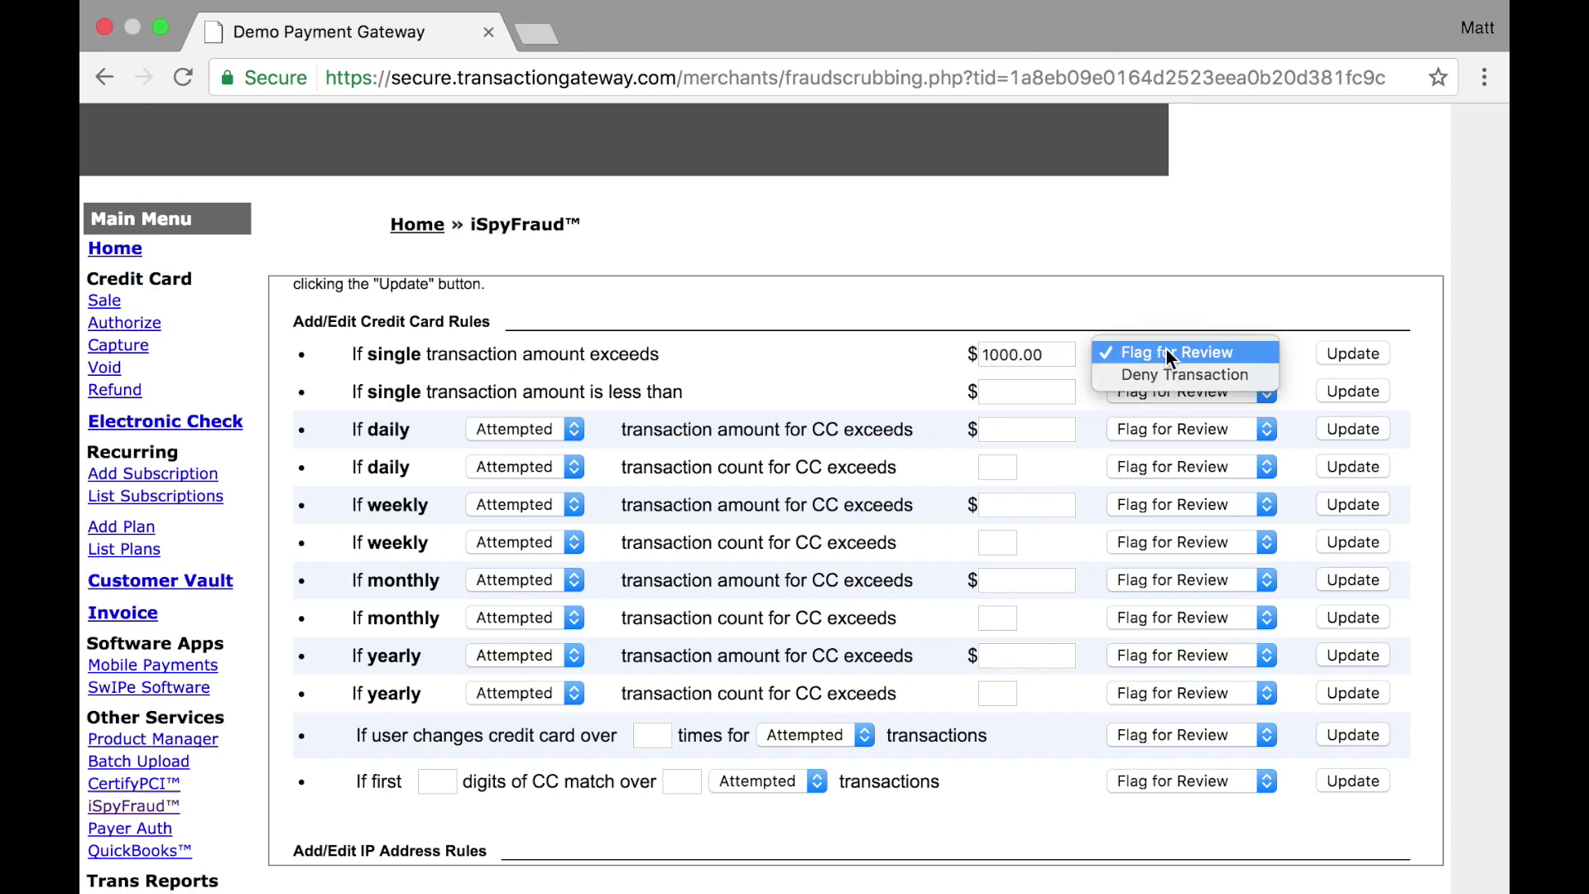
pyautogui.click(1251, 379)
pyautogui.click(1338, 353)
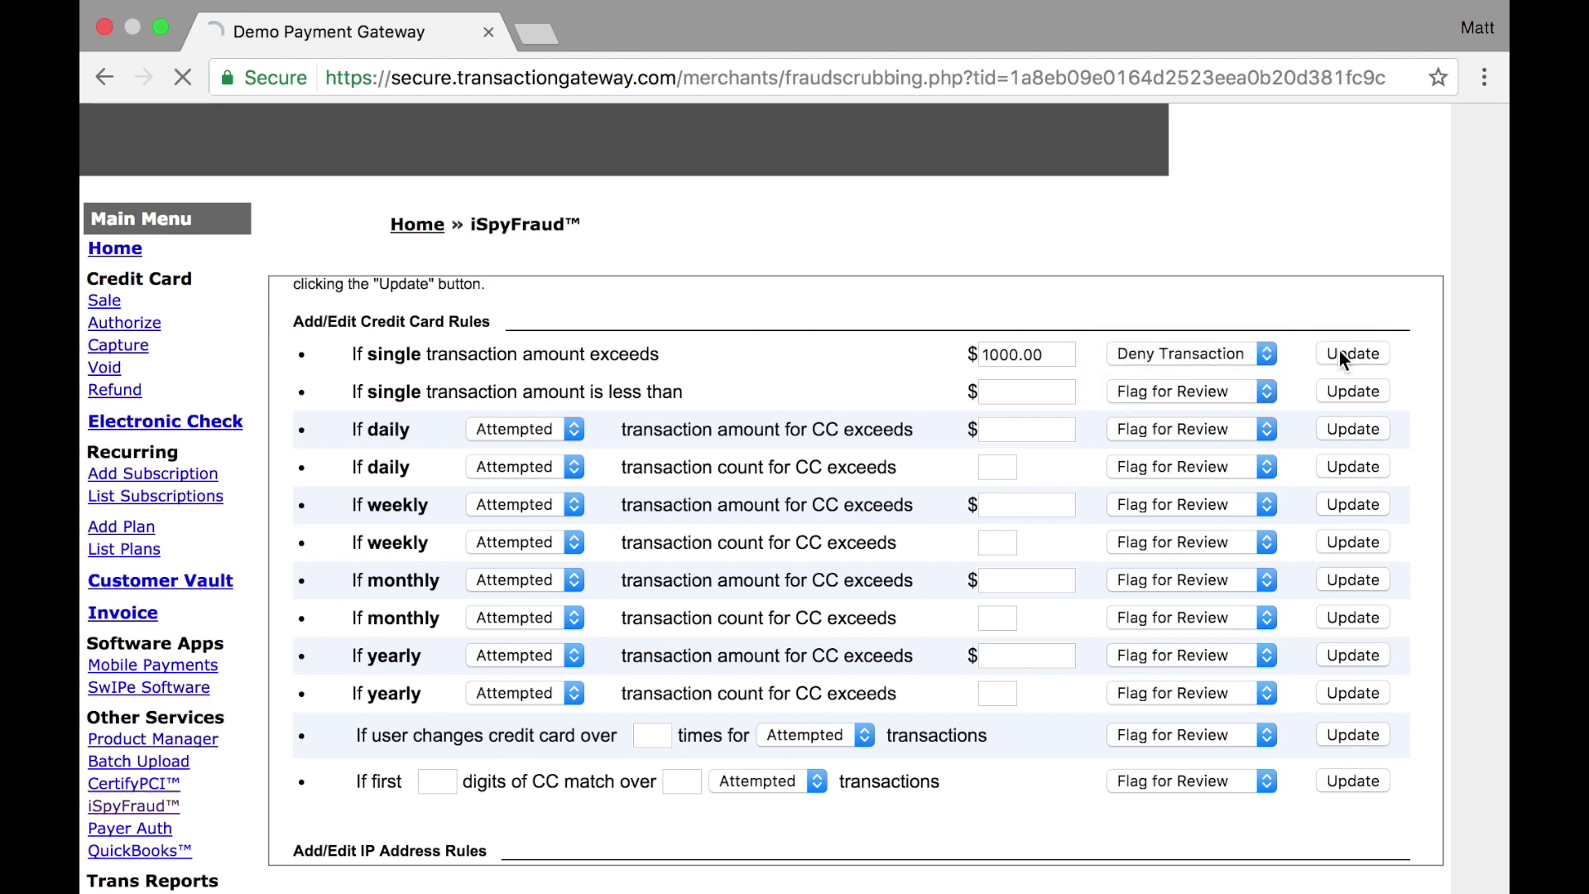
# Delete the new $1000.00 single-transaction rule
pyautogui.scroll(-2, 1338, 349)
pyautogui.scroll(-10, 1339, 350)
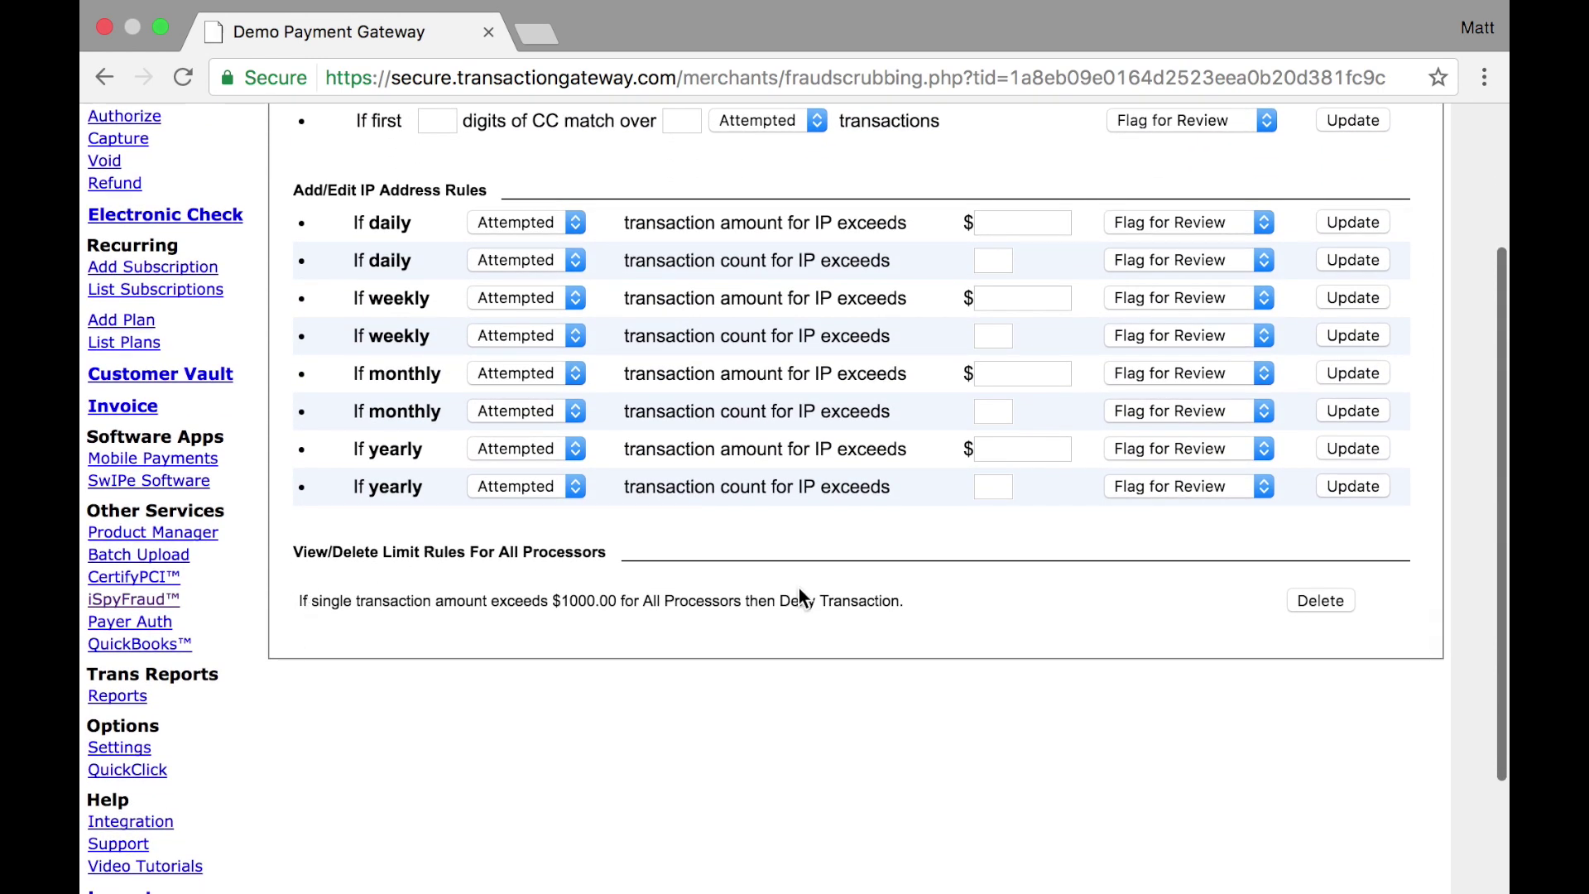
pyautogui.click(1309, 604)
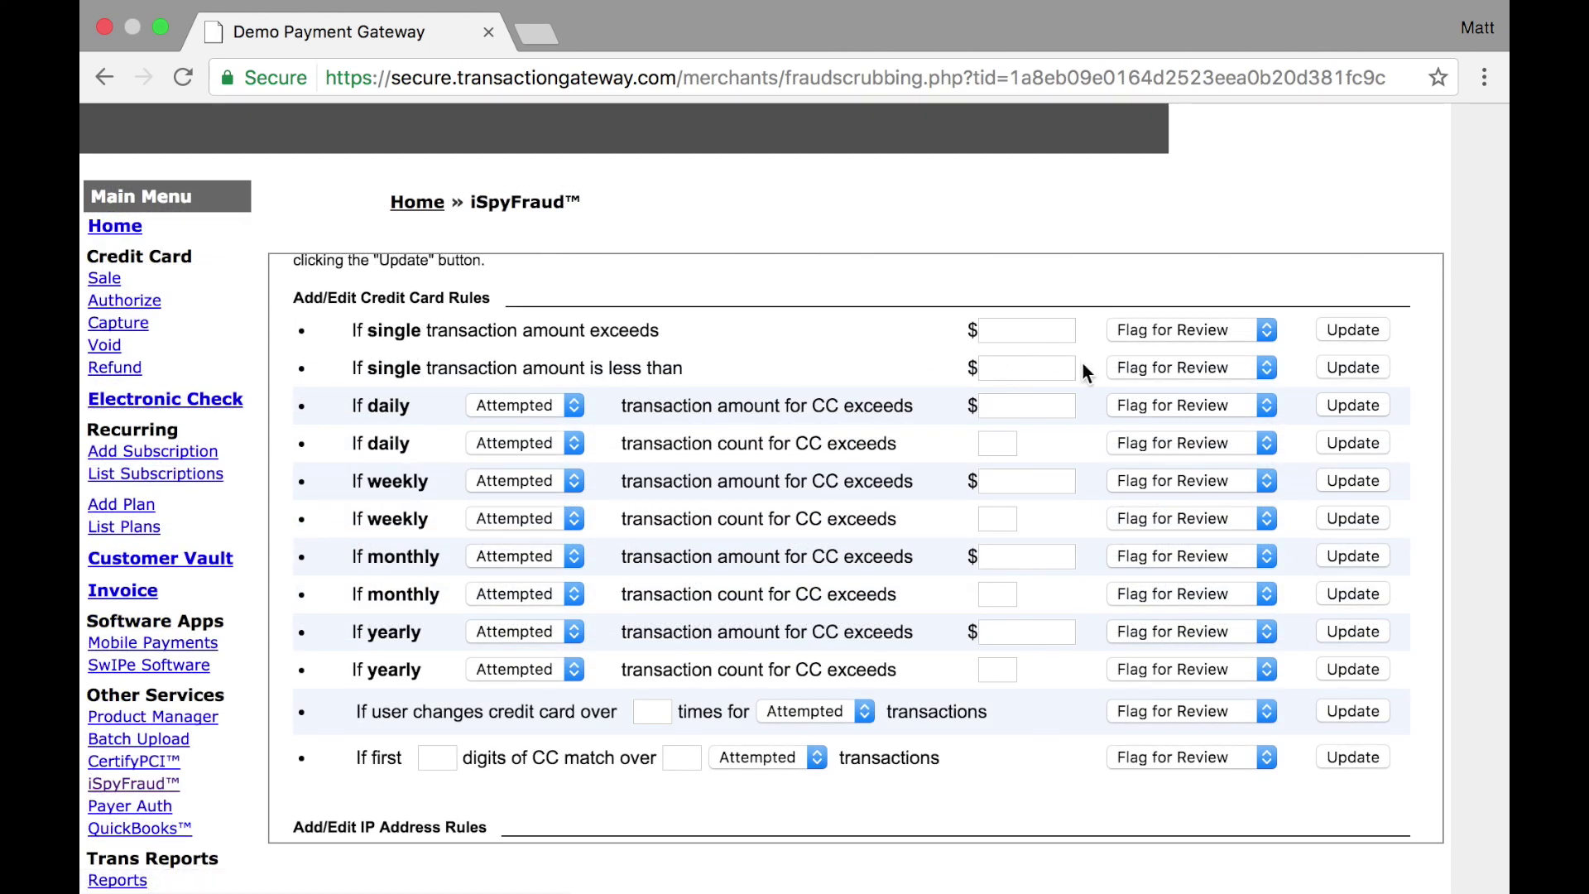
# Change the single-transaction 'amount is less than' rule's action to Deny Transaction
pyautogui.click(1134, 369)
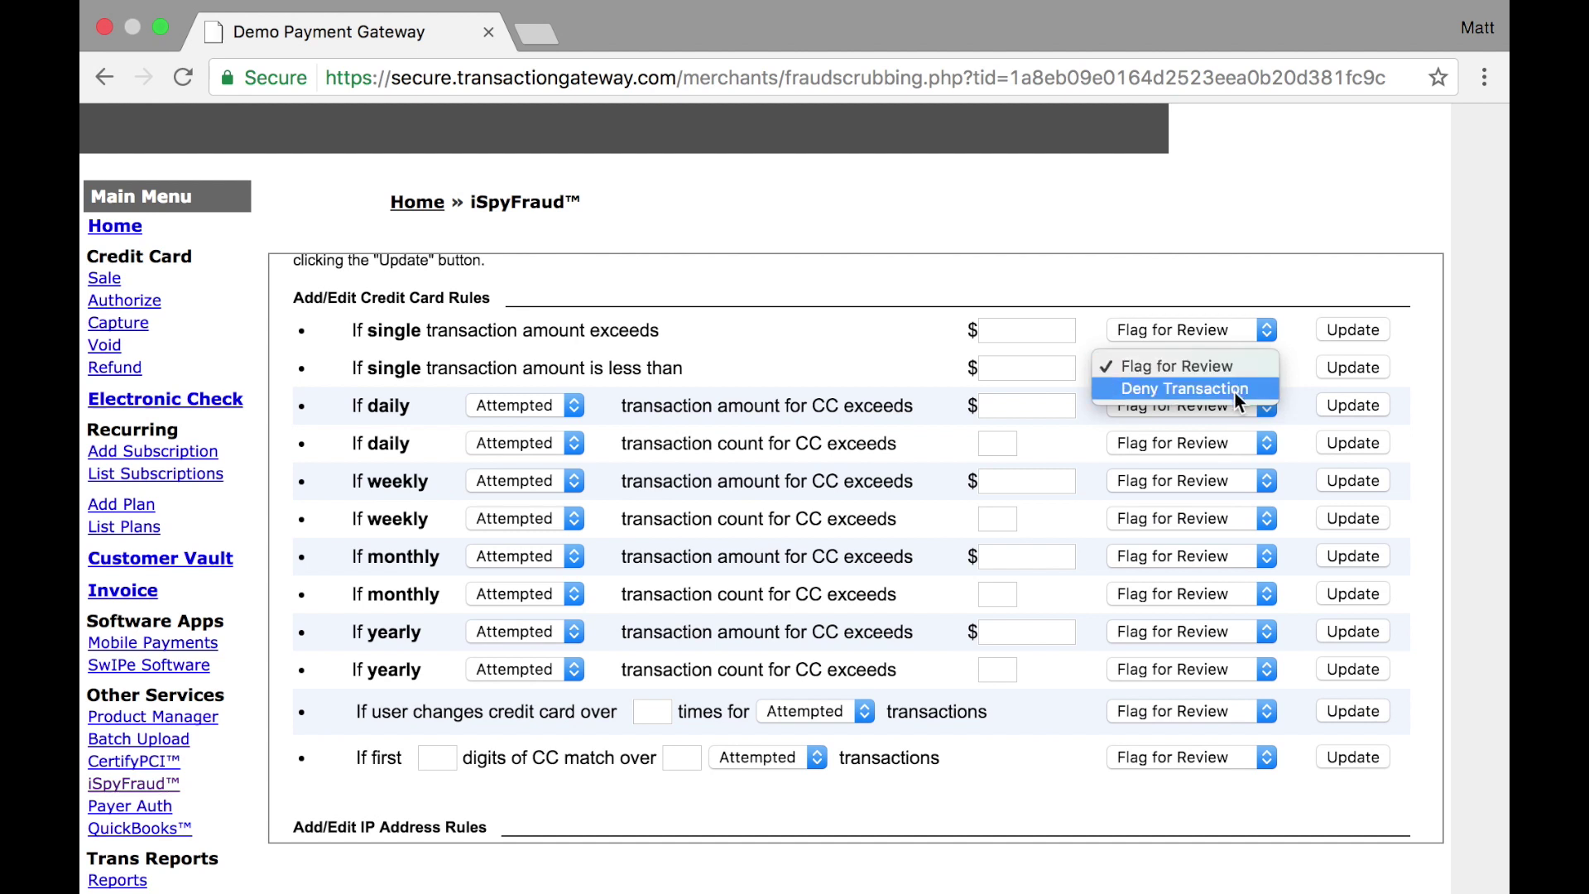
pyautogui.click(1136, 369)
pyautogui.scroll(3, 1060, 314)
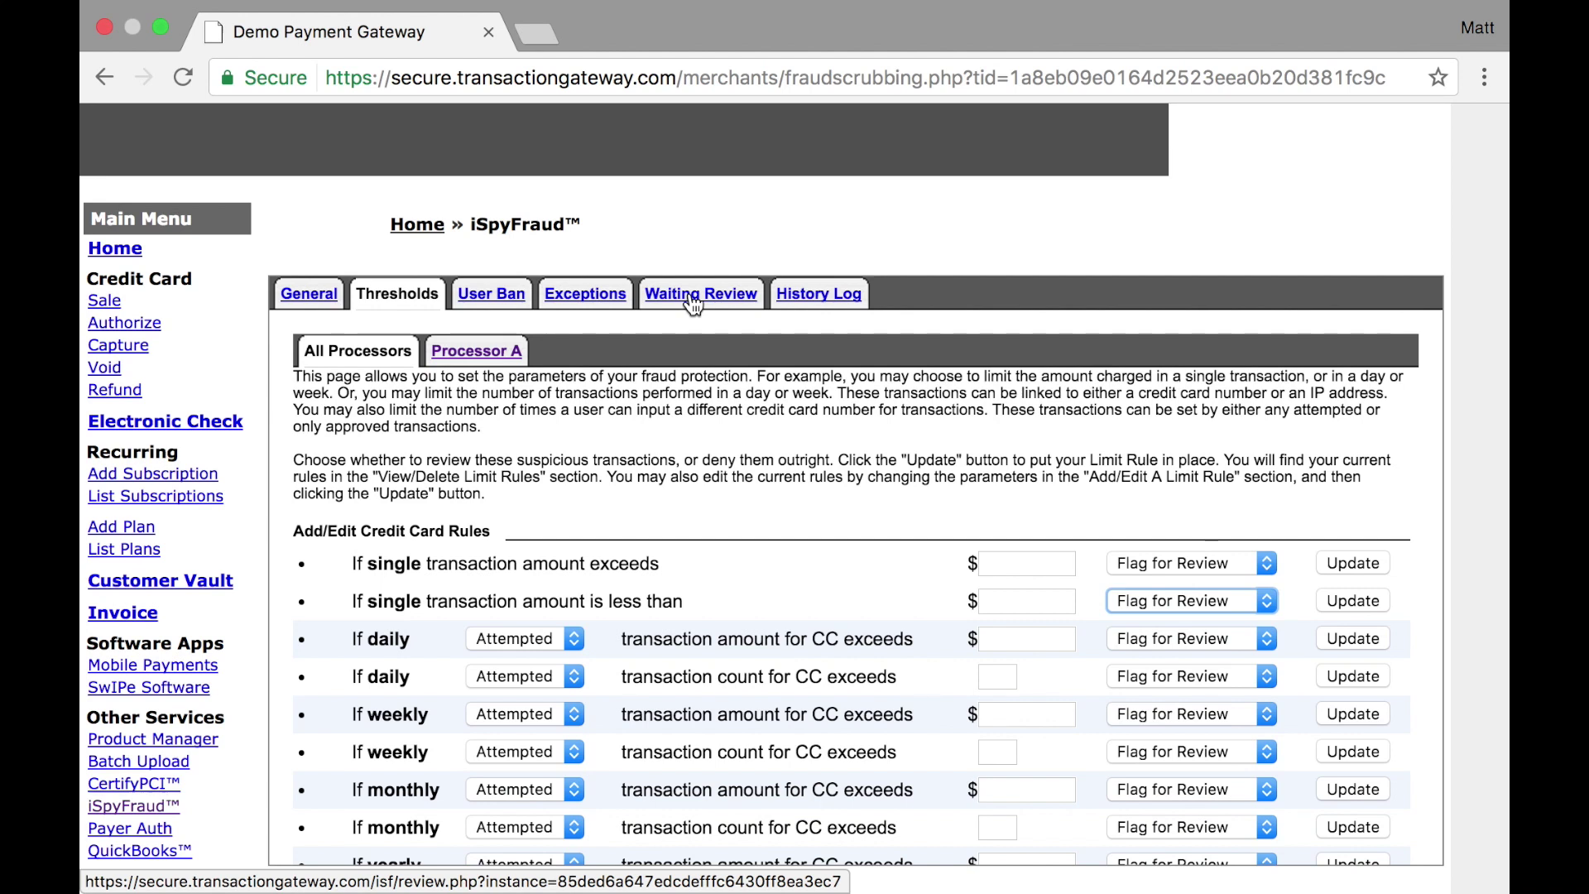
pyautogui.press('Down')
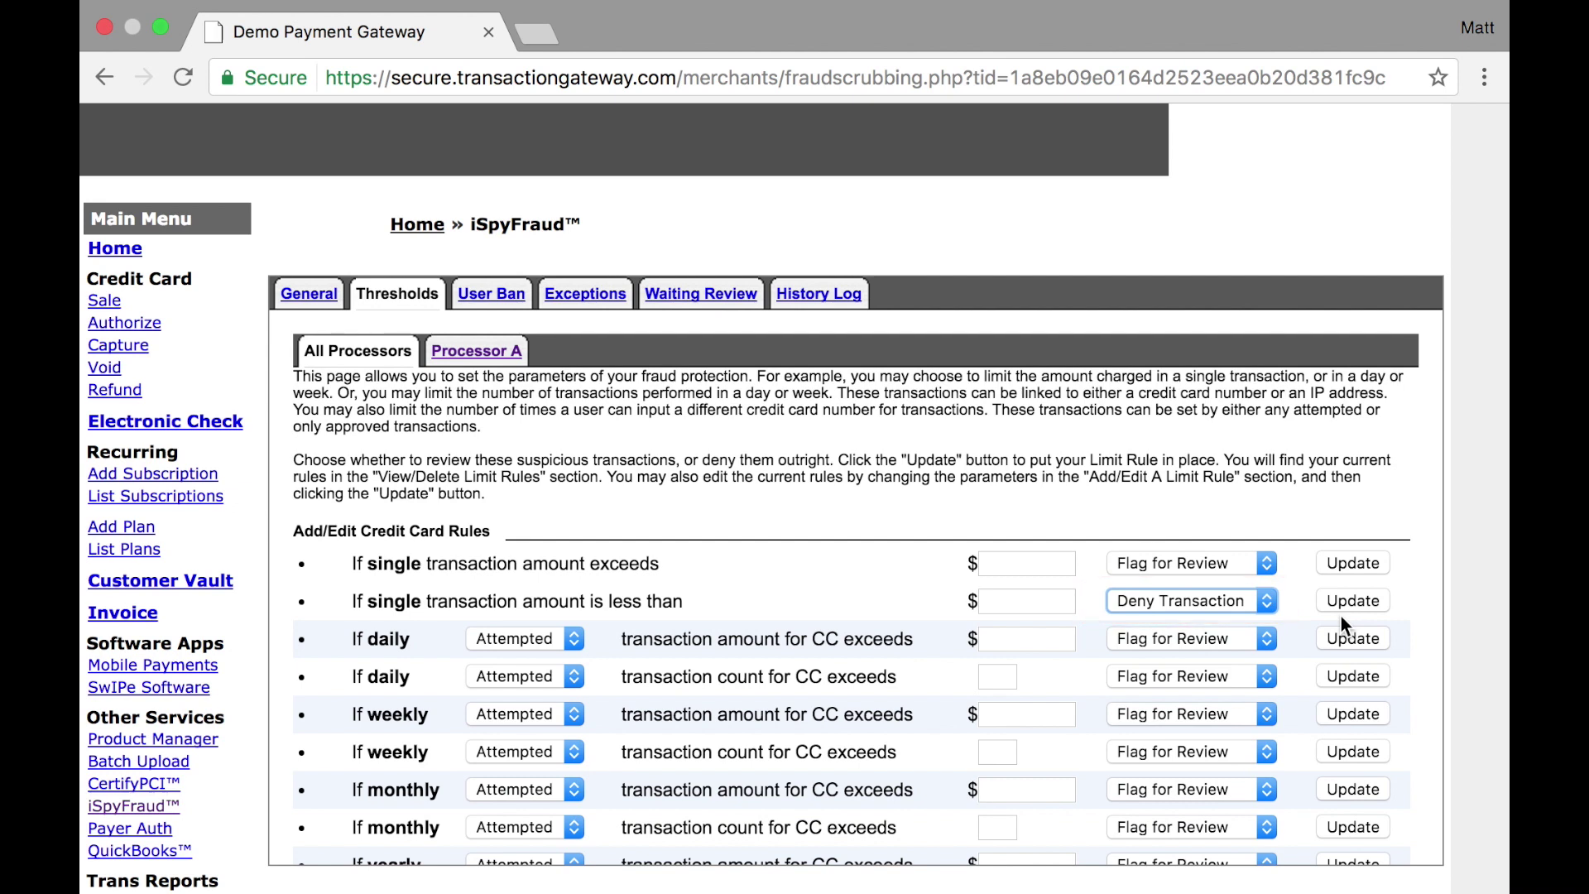
pyautogui.scroll(-5, 1340, 616)
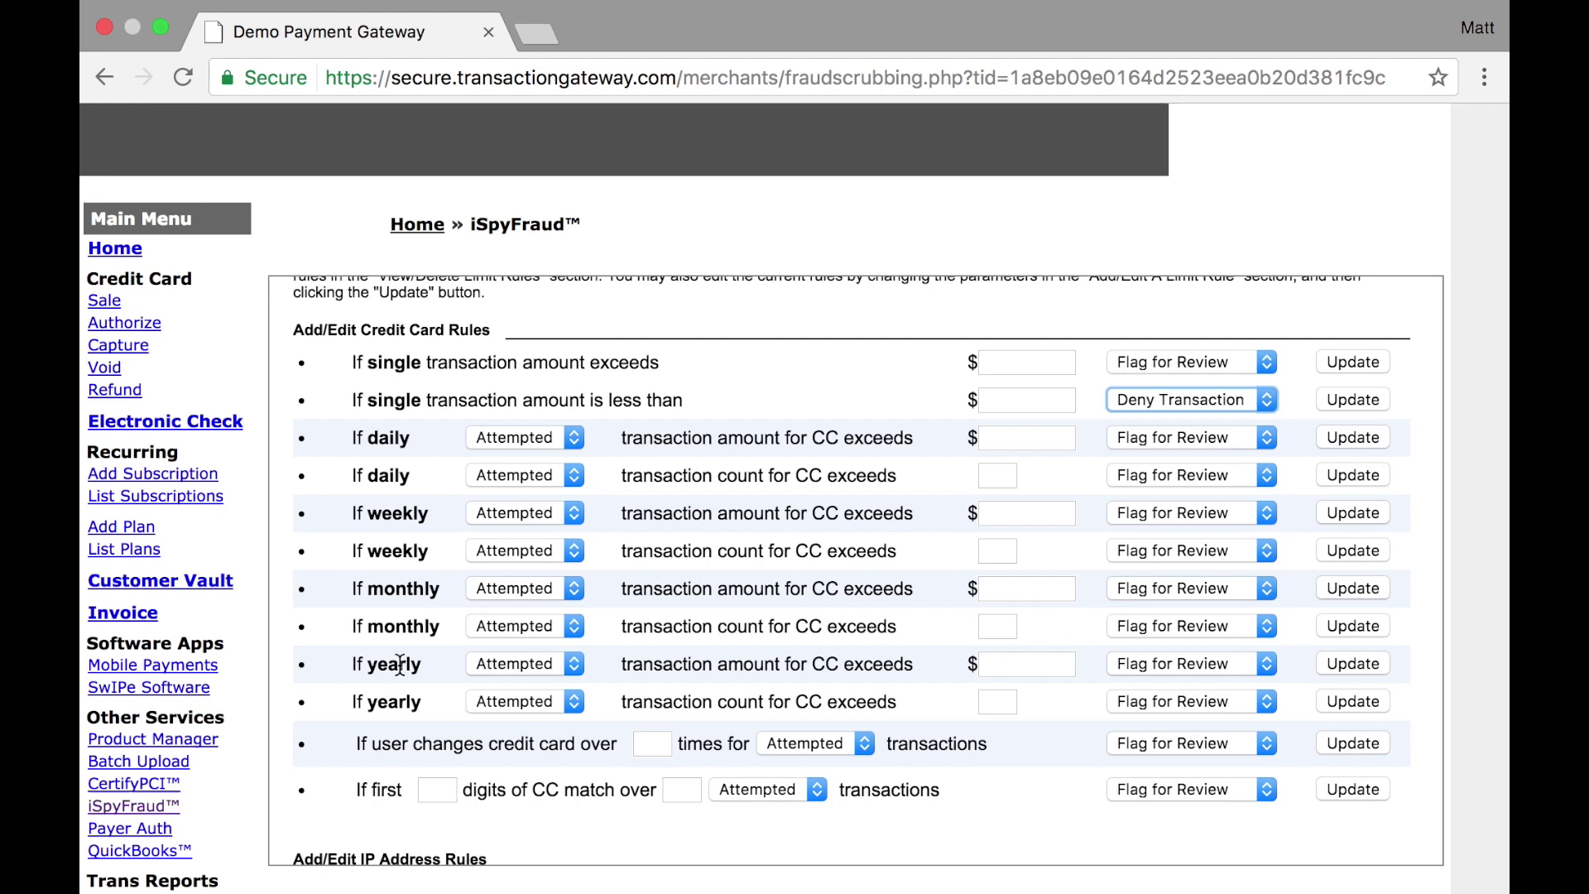
# Set the daily attempted amount limit to $1000.00 with Deny Transaction
pyautogui.click(513, 437)
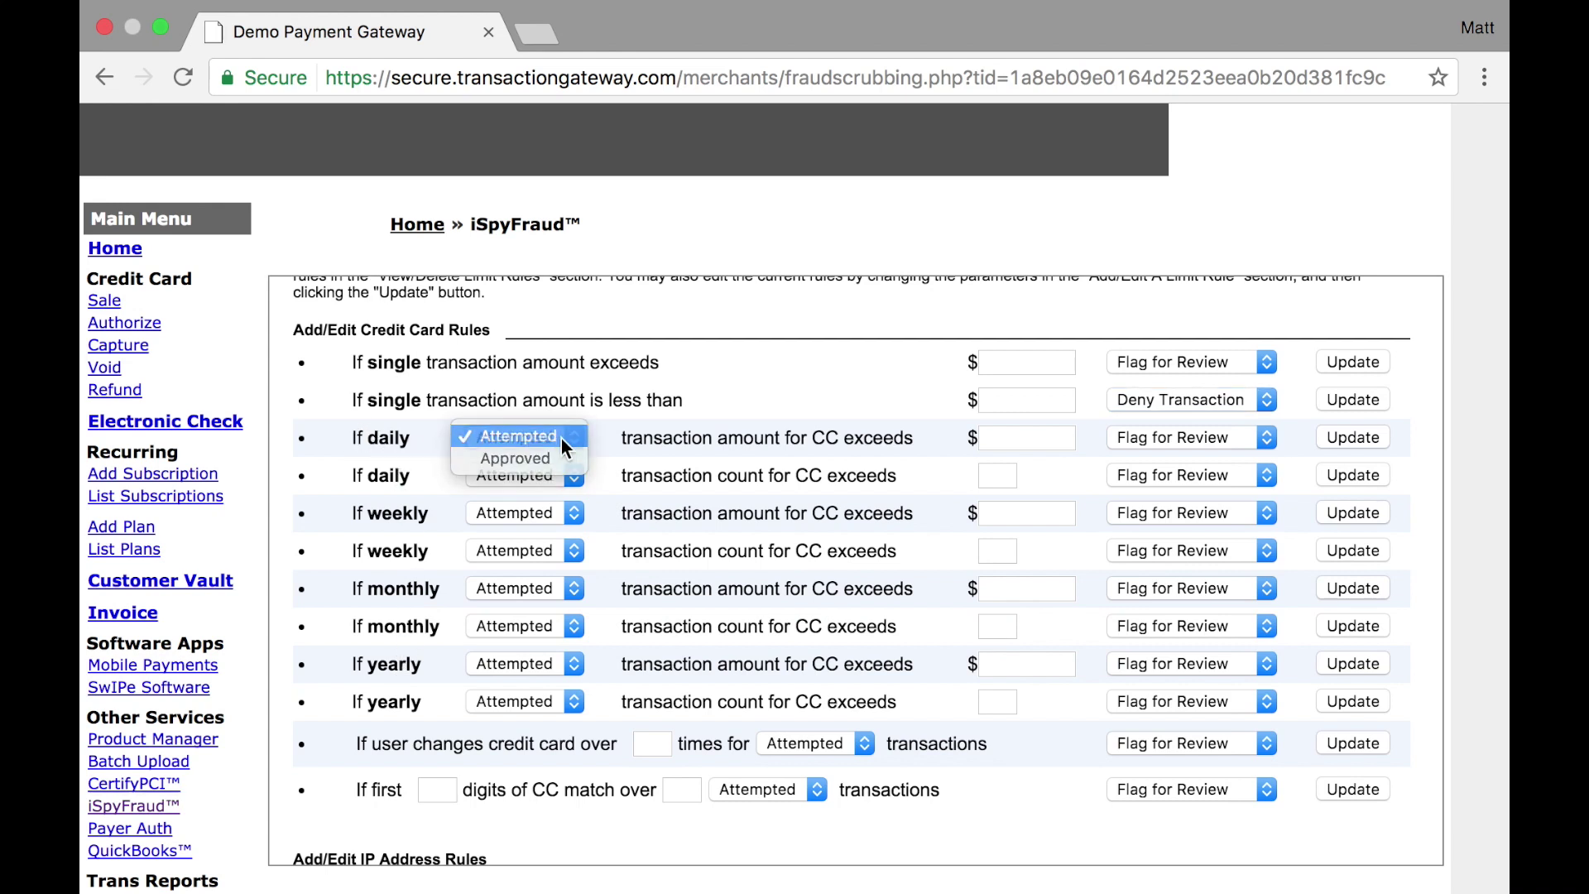
pyautogui.click(561, 438)
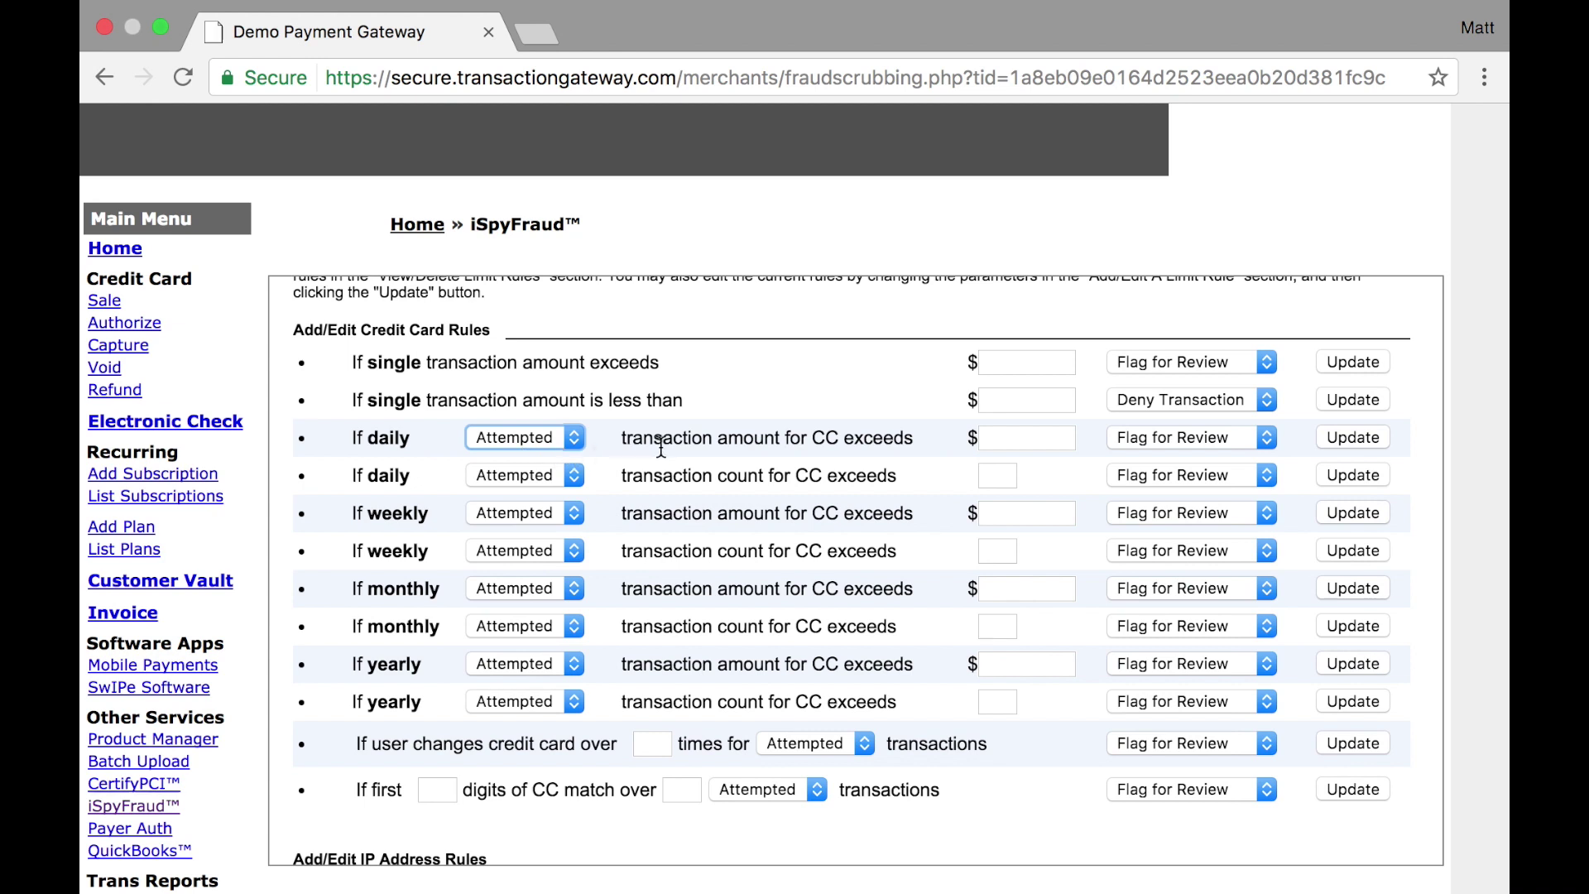
pyautogui.click(1009, 434)
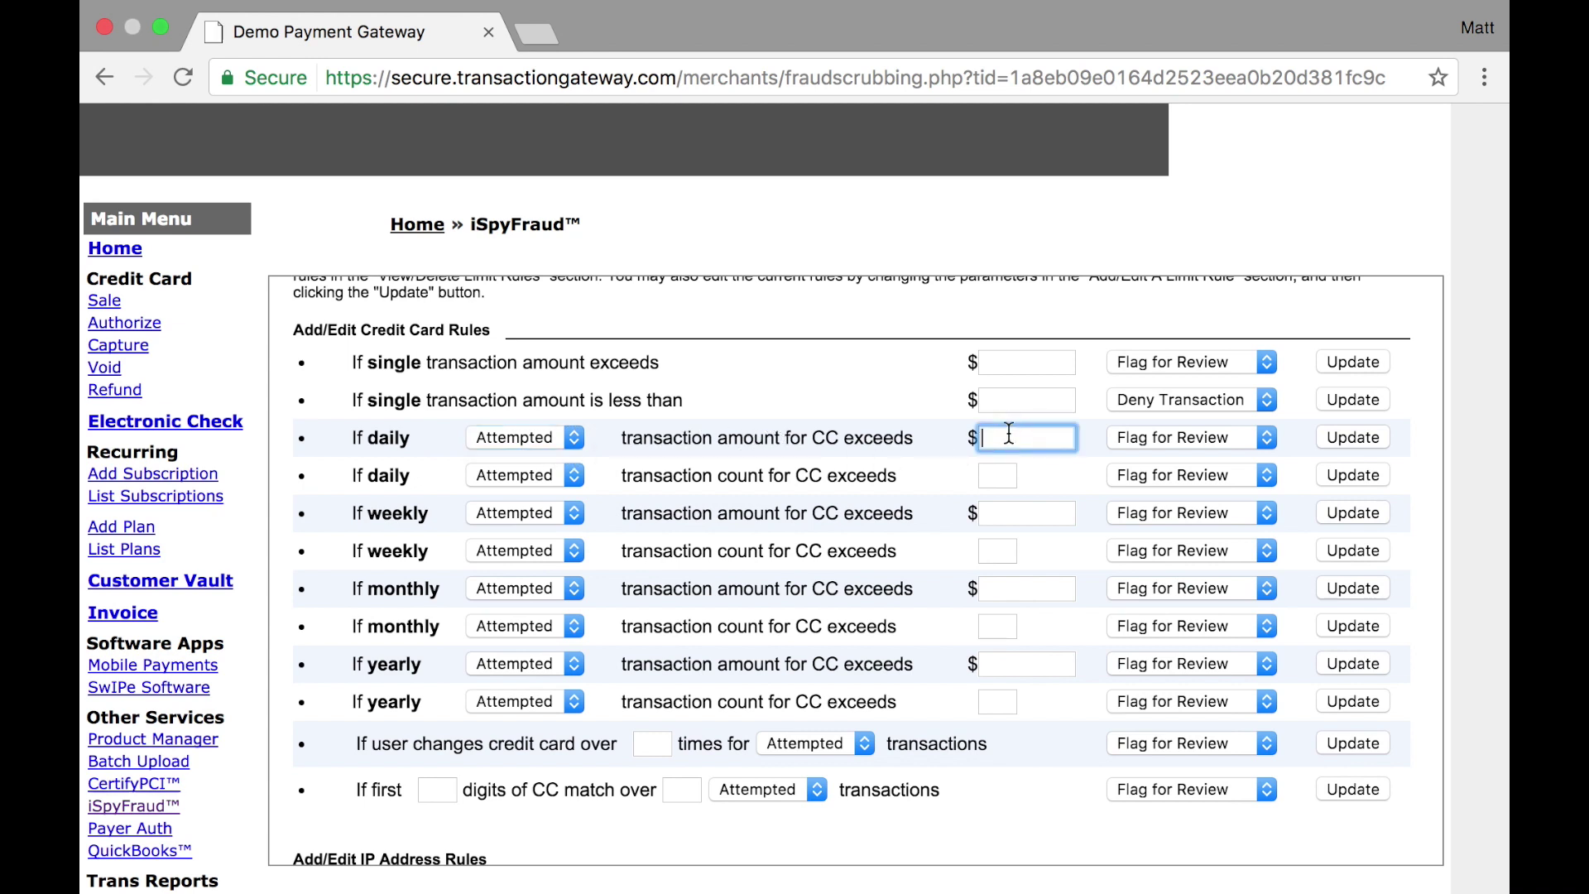
pyautogui.write('1000.00')
pyautogui.click(1191, 437)
pyautogui.click(1222, 459)
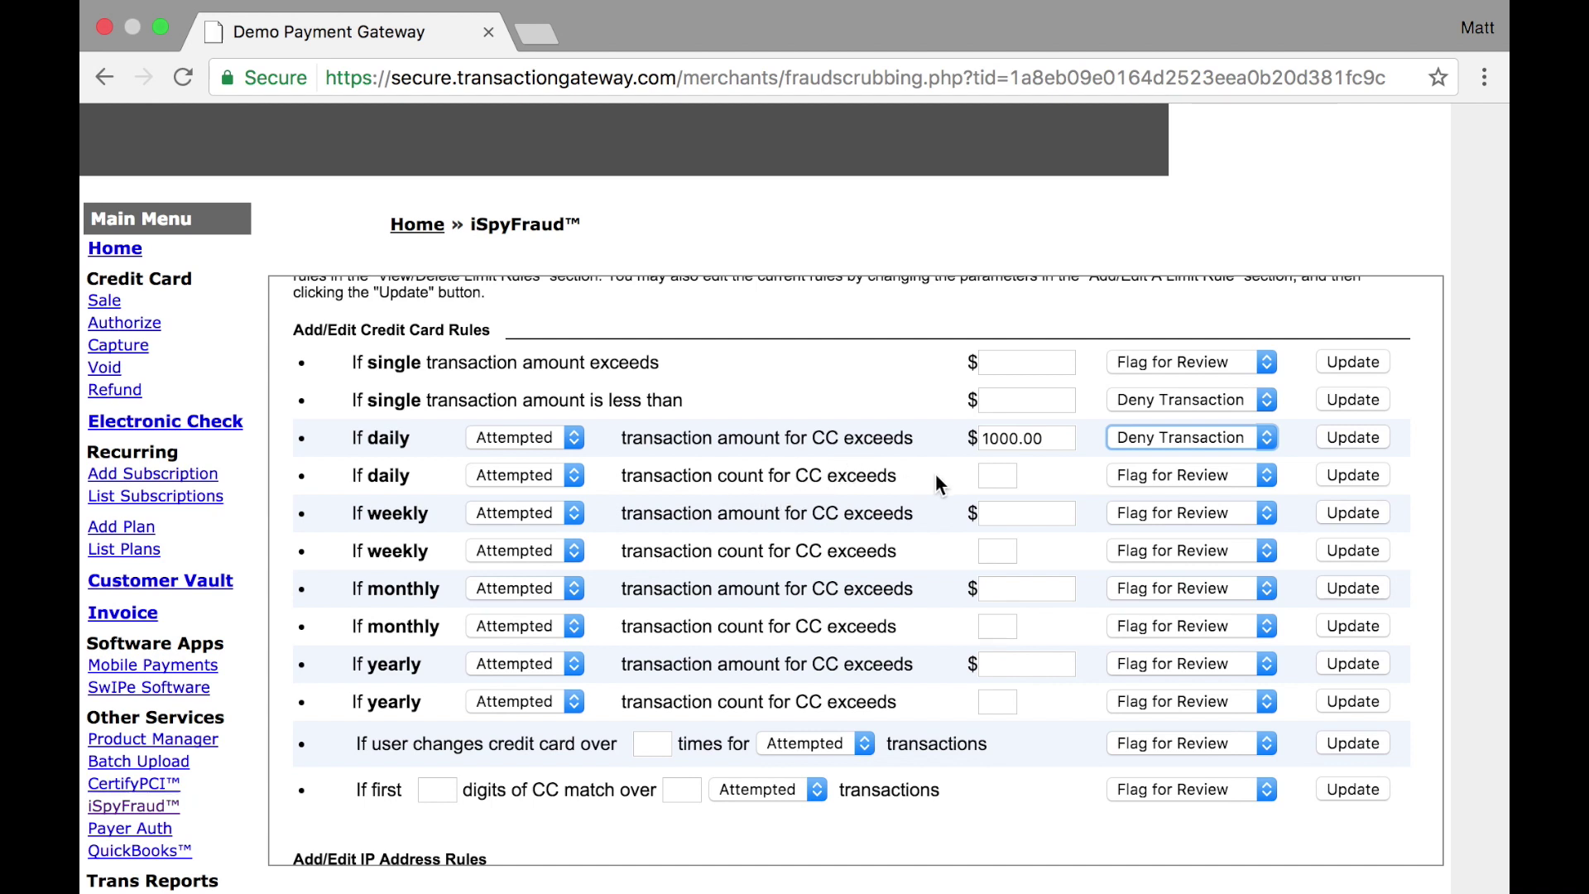
# Set the daily transaction count limit to 3 with Deny Transaction
pyautogui.click(1008, 480)
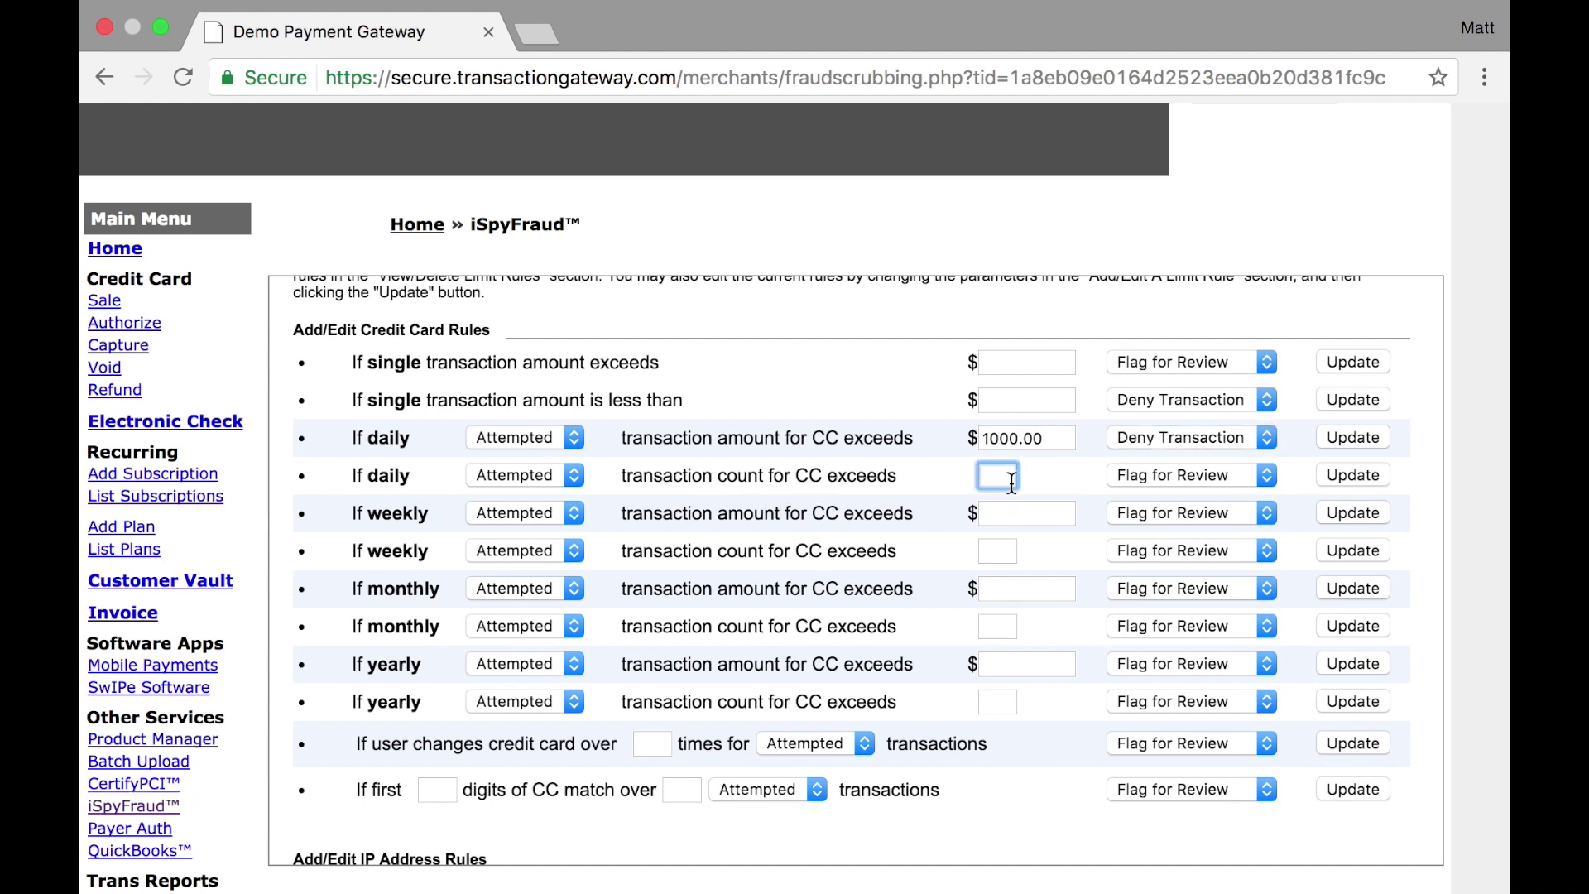
pyautogui.write('3')
pyautogui.click(1144, 475)
pyautogui.press('Escape')
pyautogui.press('Down')
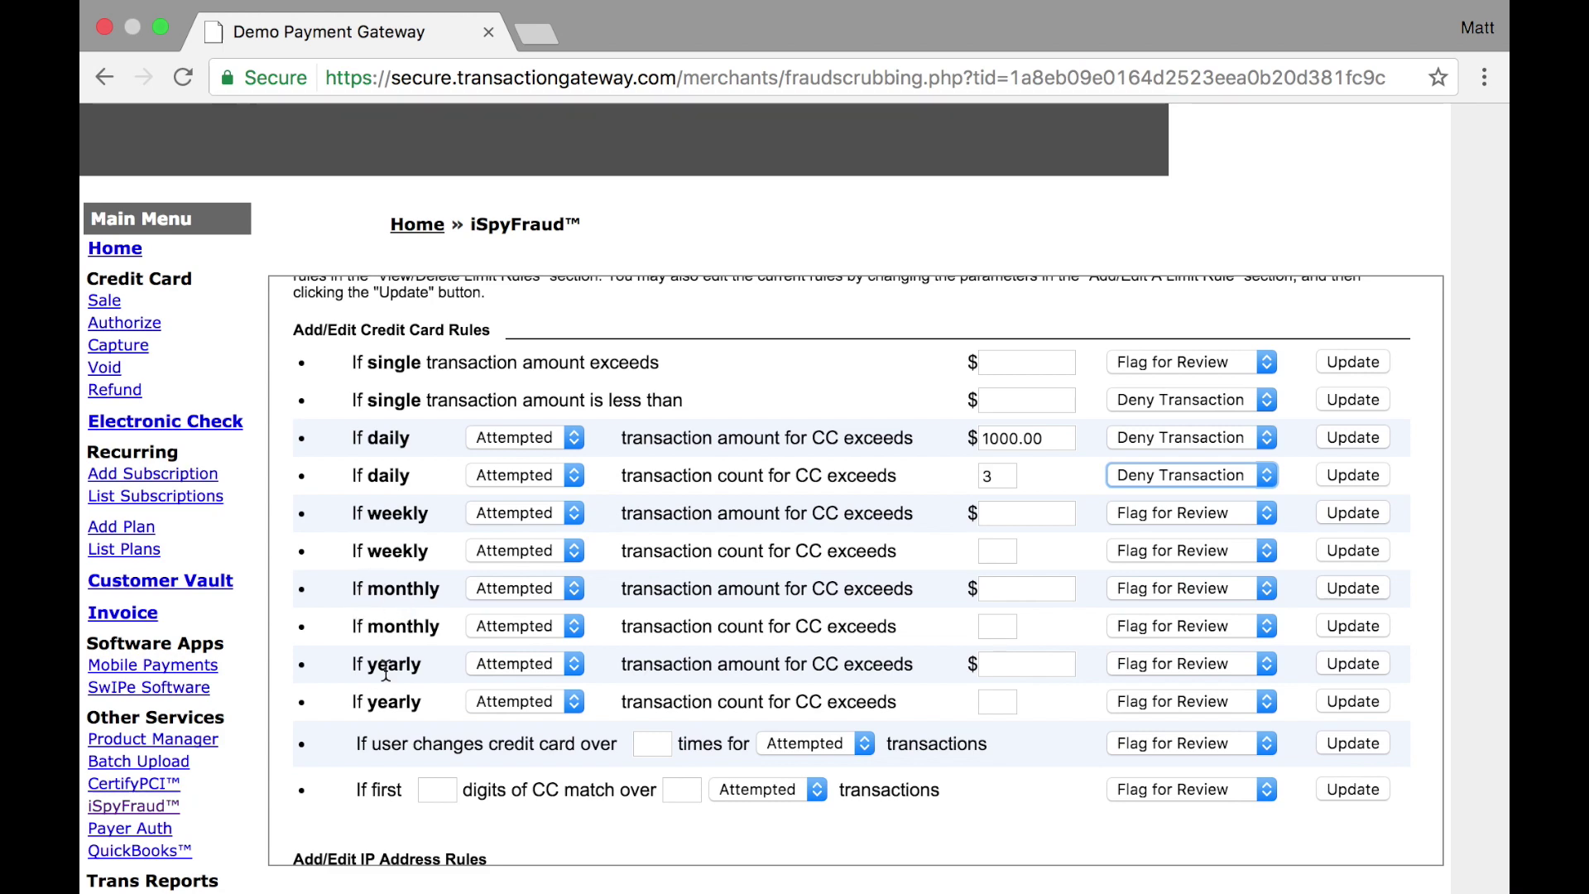
# Keep Attempted as the transaction type on the card-change rule
pyautogui.scroll(-3, 425, 673)
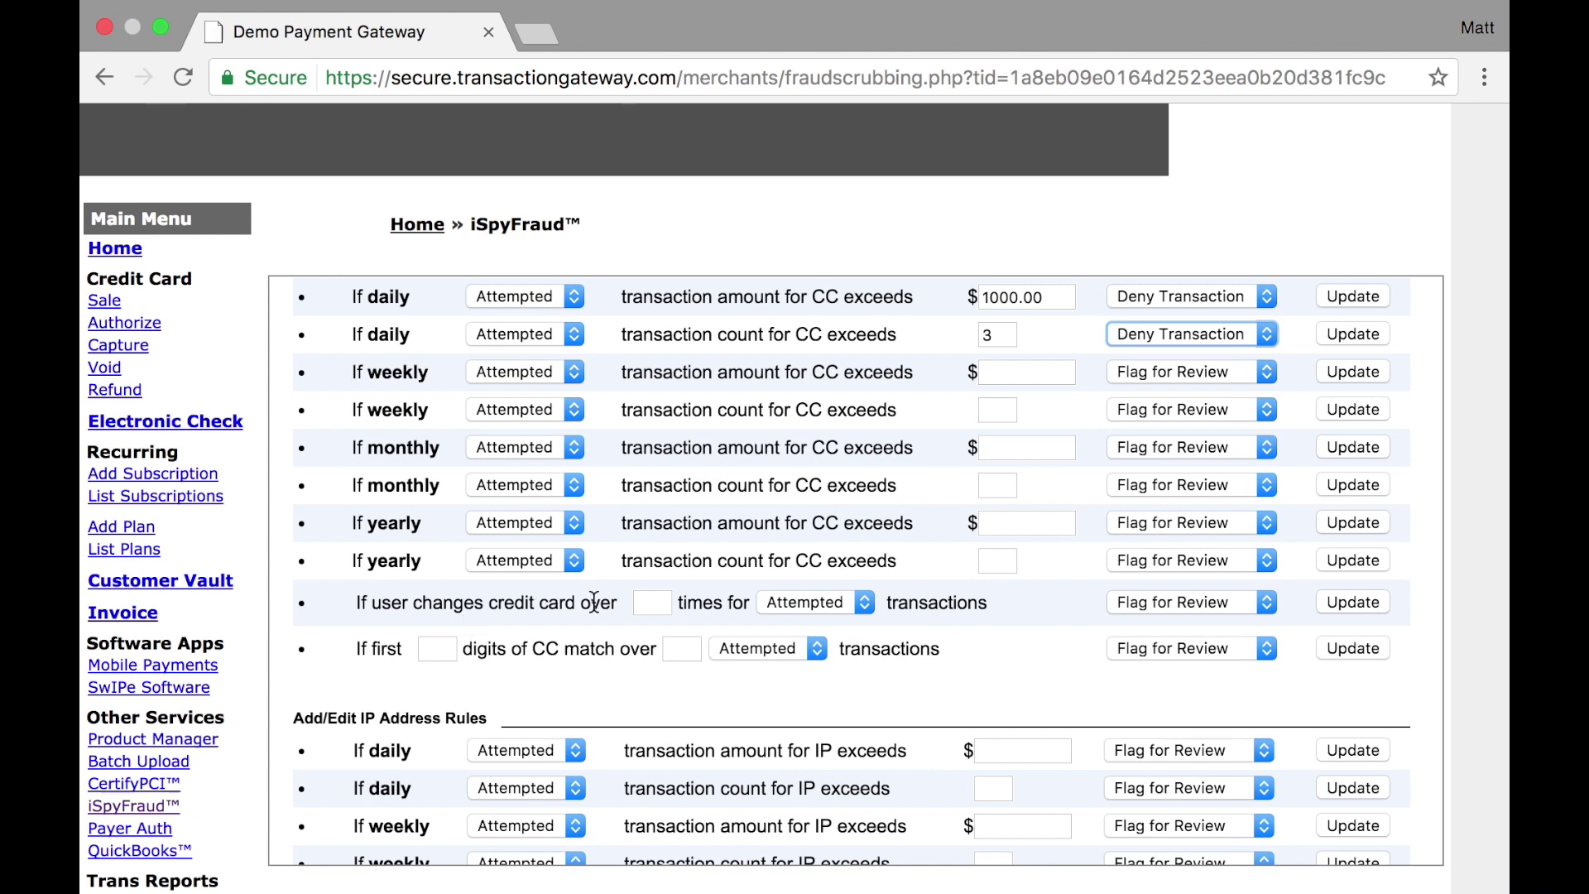
pyautogui.click(799, 605)
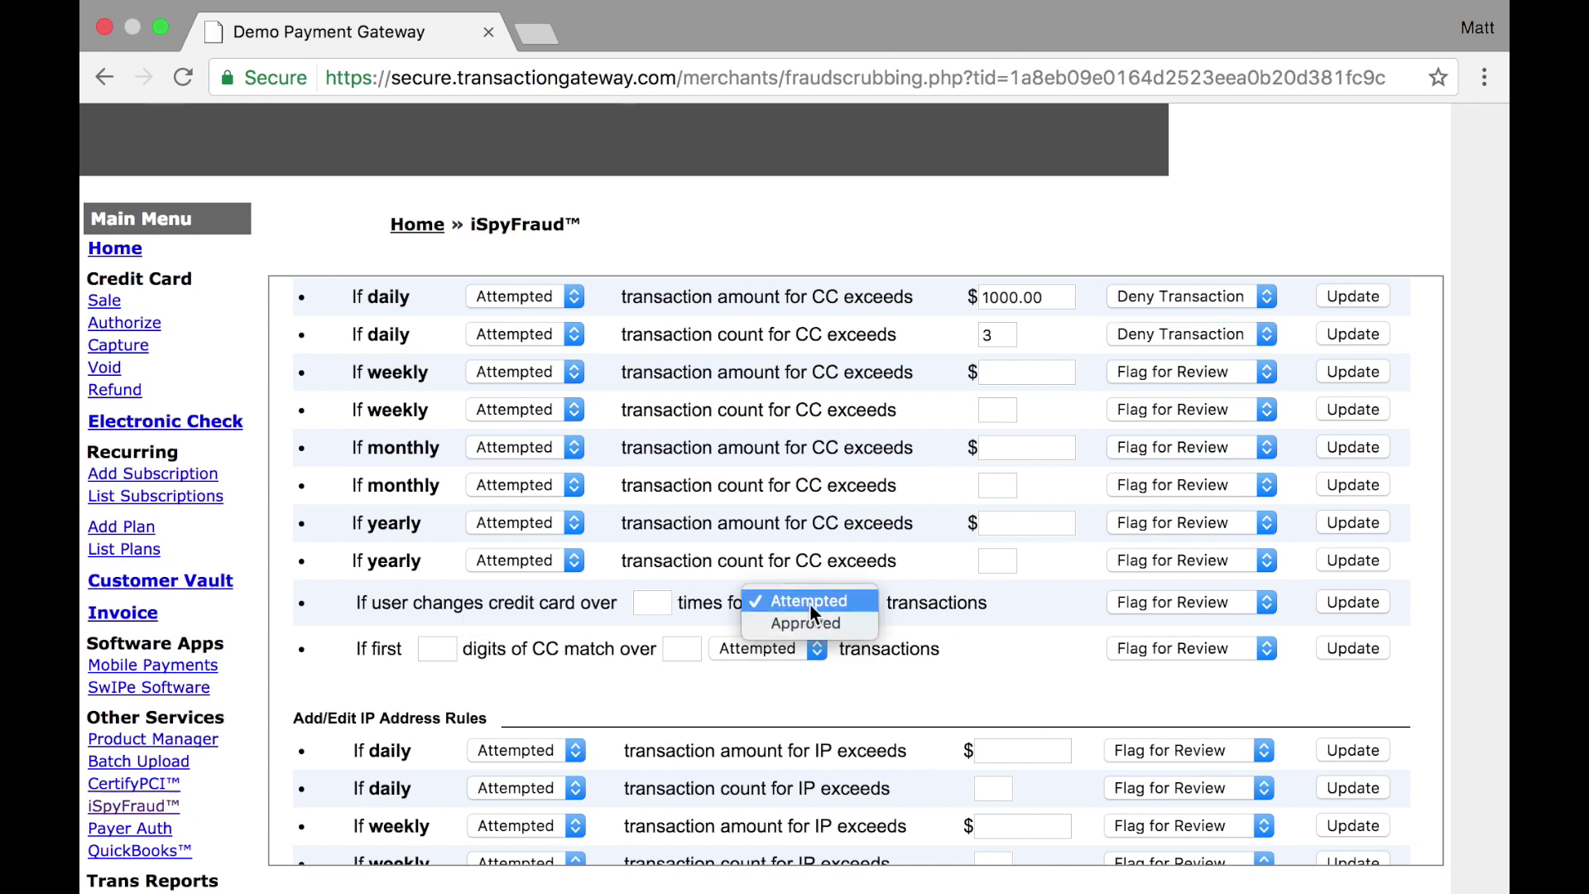
pyautogui.click(1088, 597)
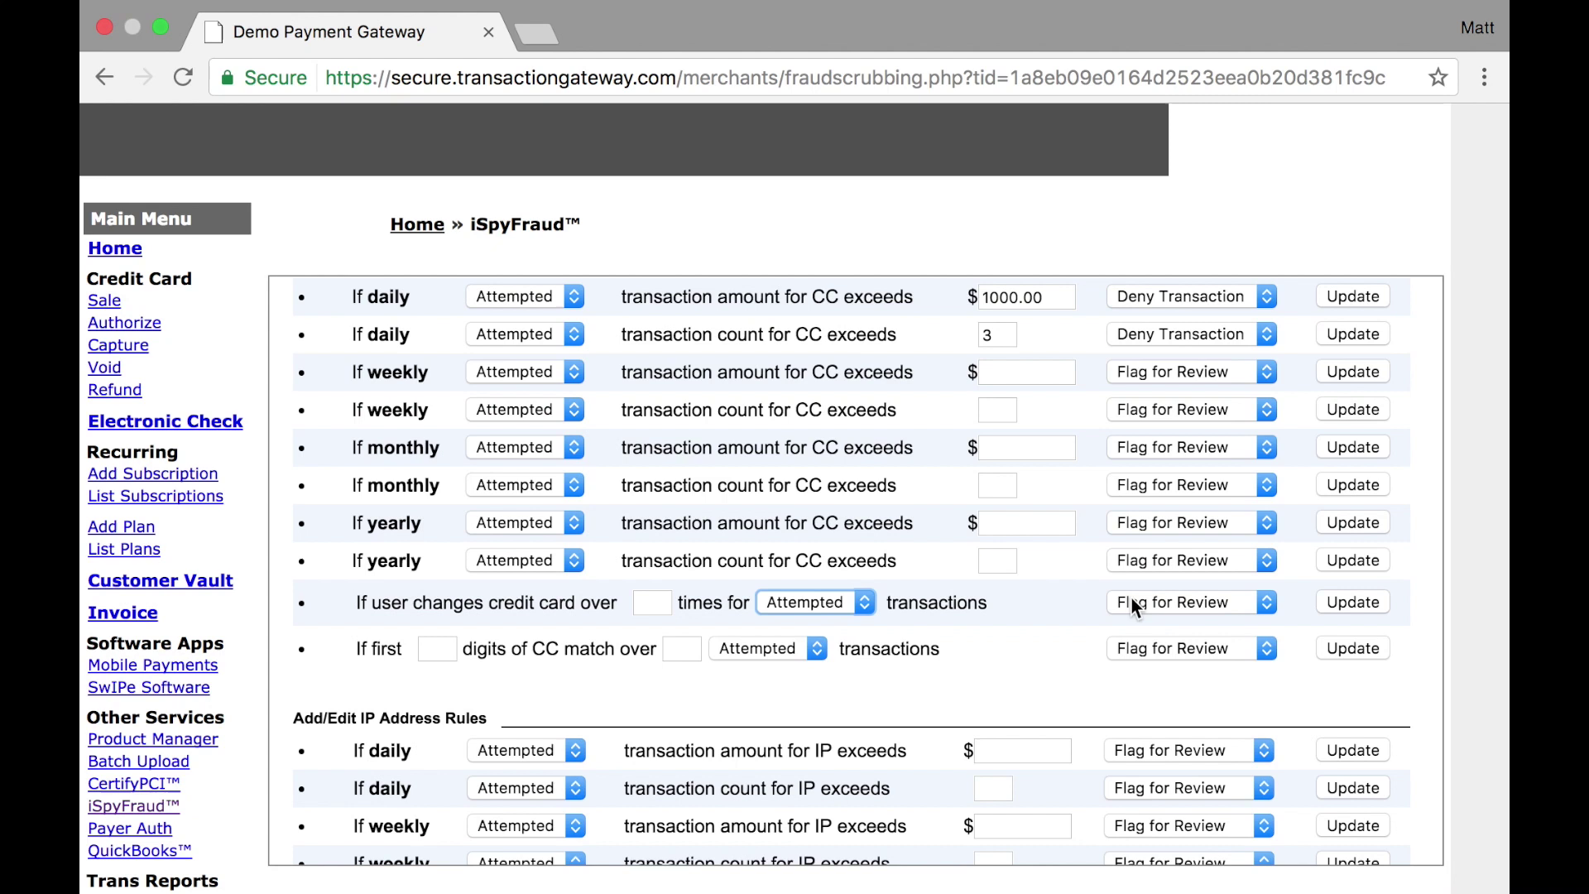
pyautogui.click(1045, 598)
# Set the first-digits rule to 6 digits matching over 5 transactions, with Deny Transaction
pyautogui.click(436, 642)
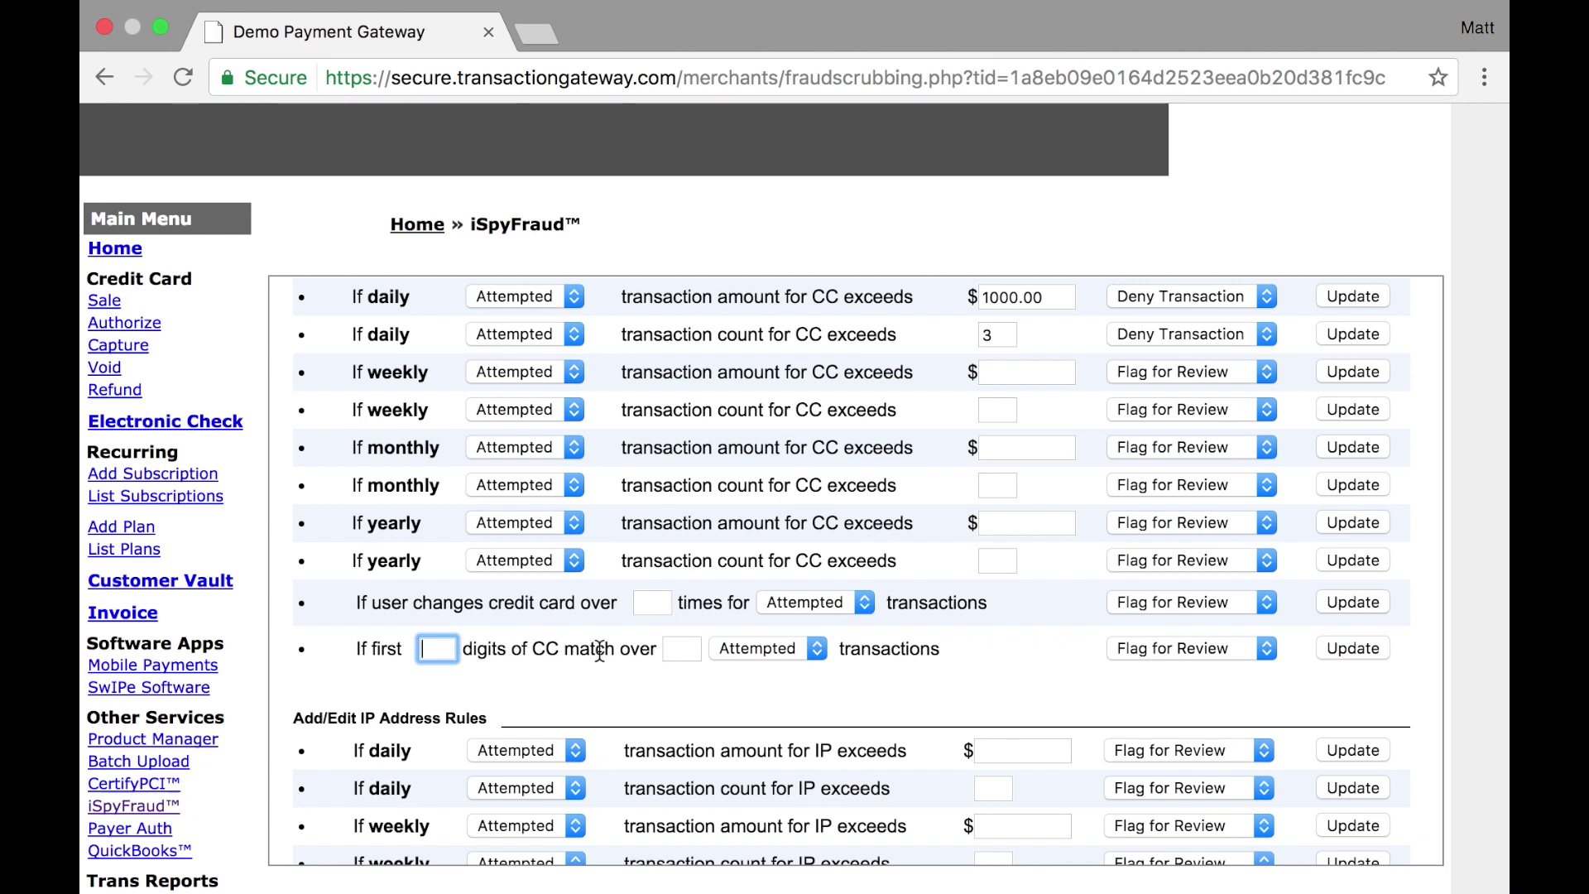
pyautogui.click(675, 654)
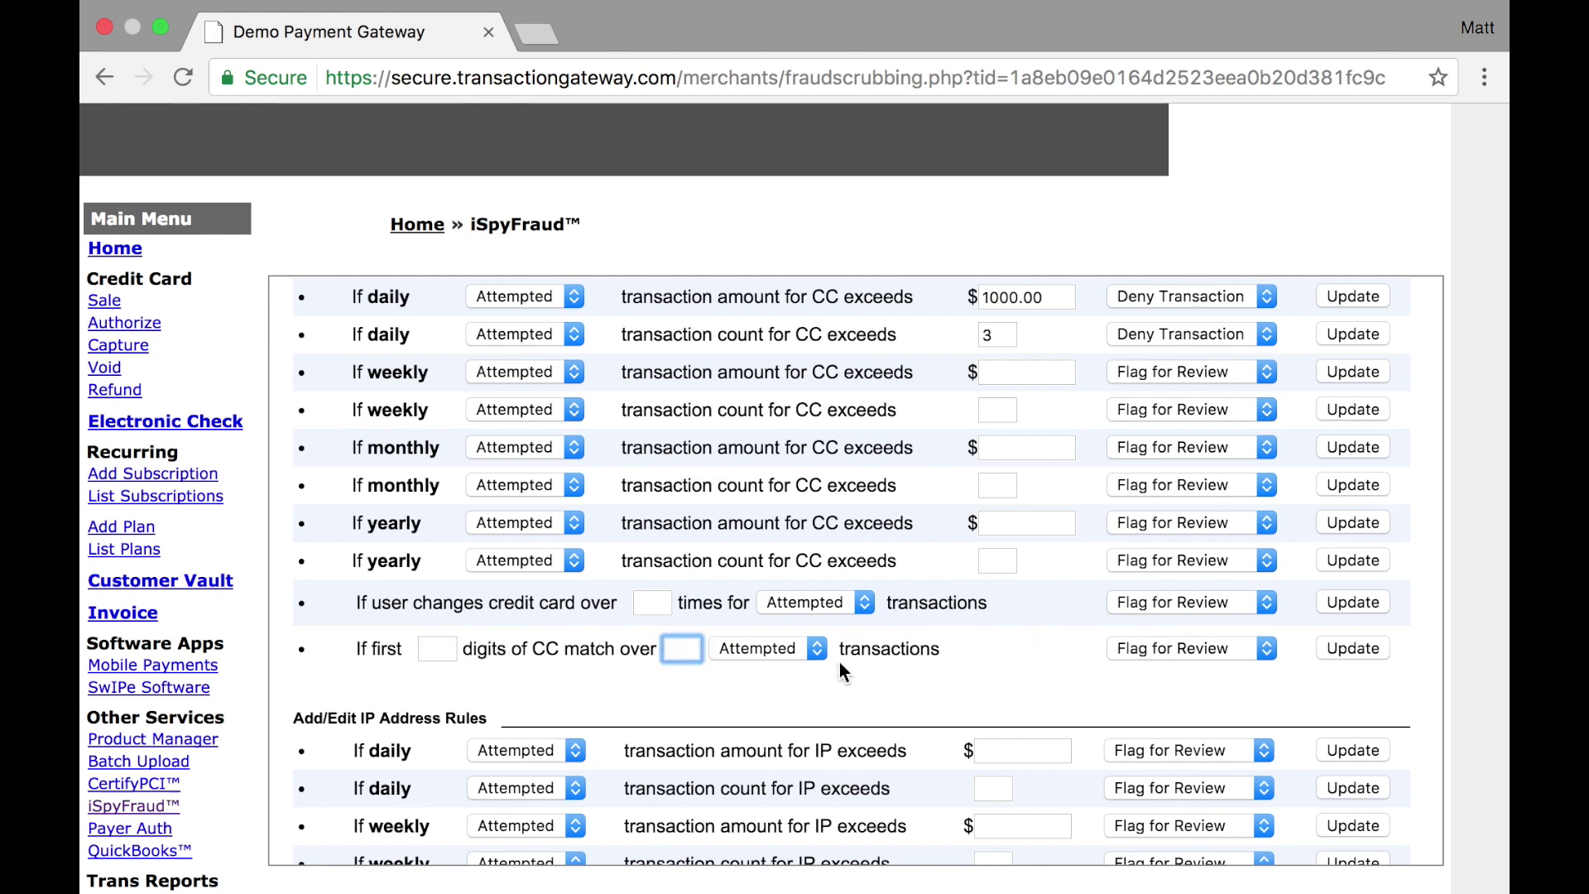
pyautogui.click(443, 650)
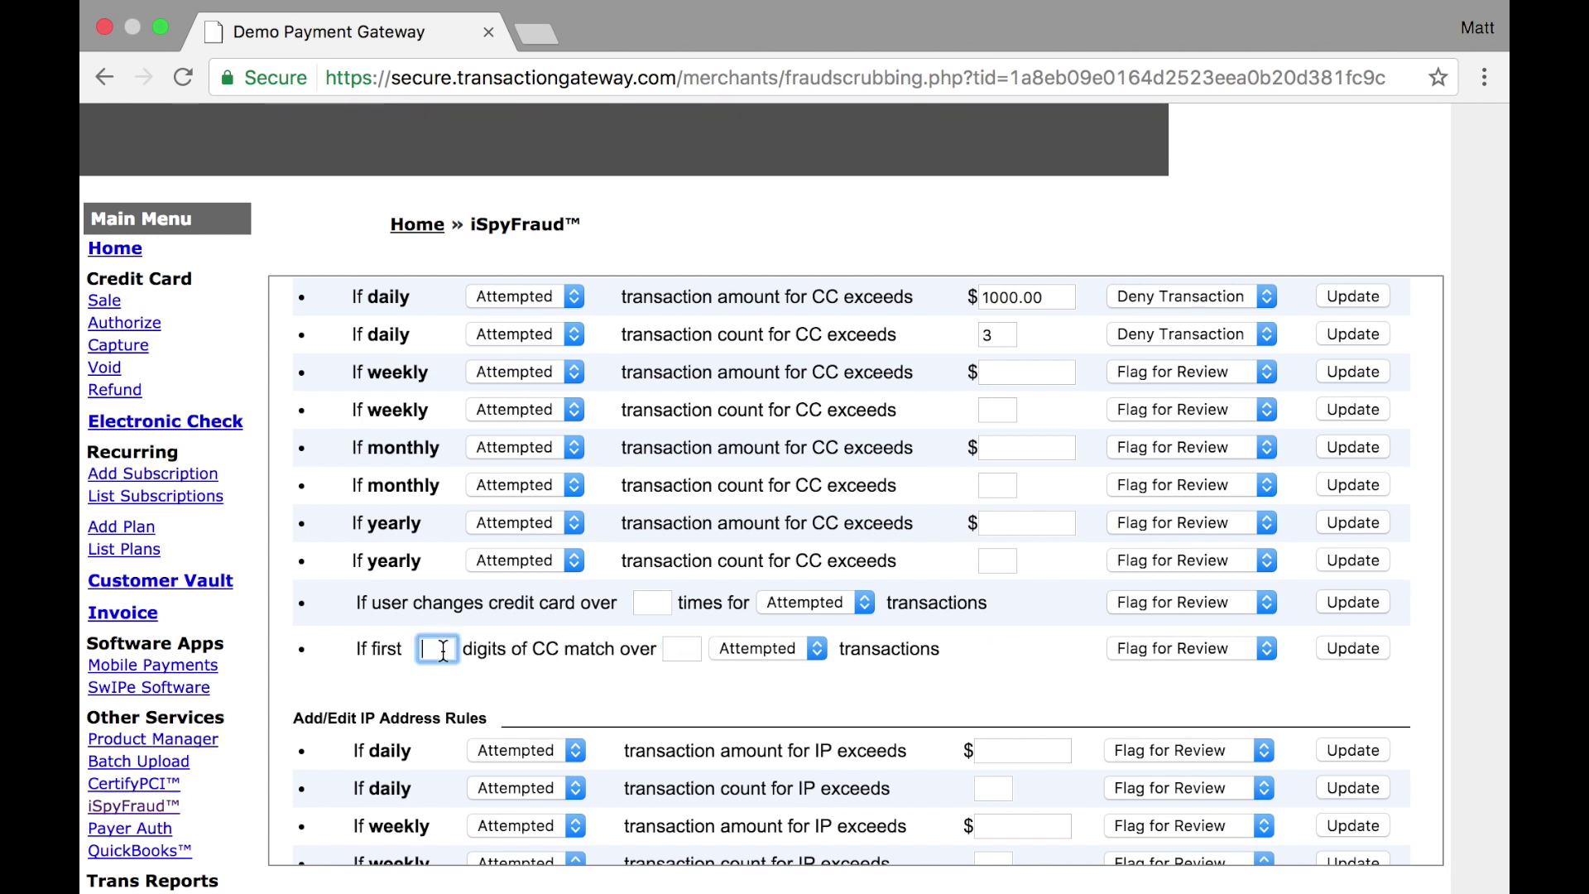
pyautogui.click(380, 654)
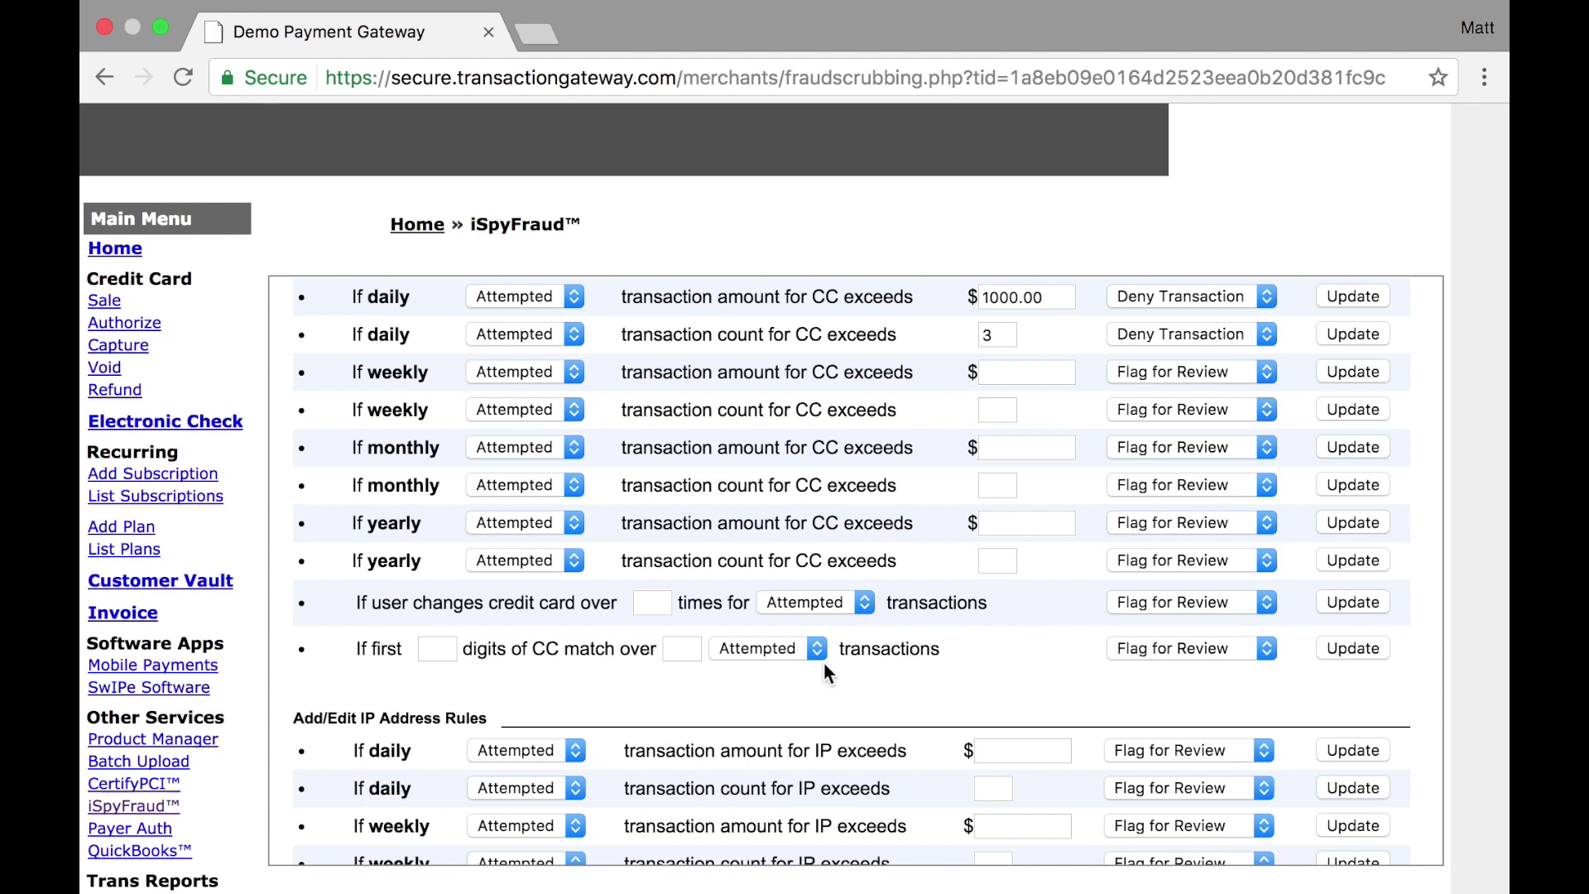
pyautogui.click(441, 650)
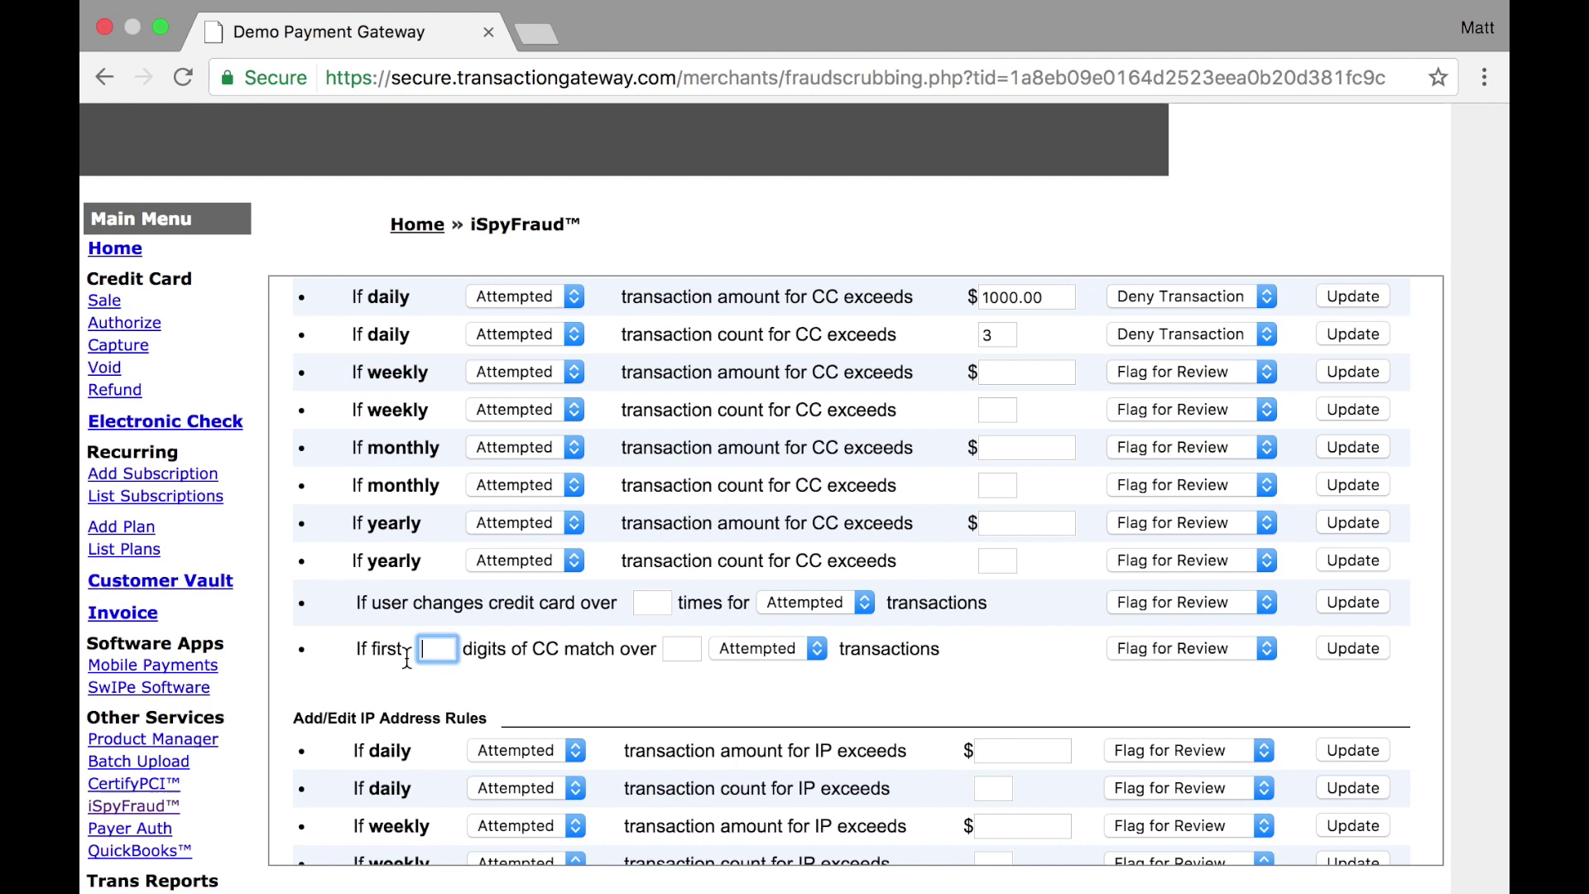
pyautogui.write('6')
pyautogui.click(685, 649)
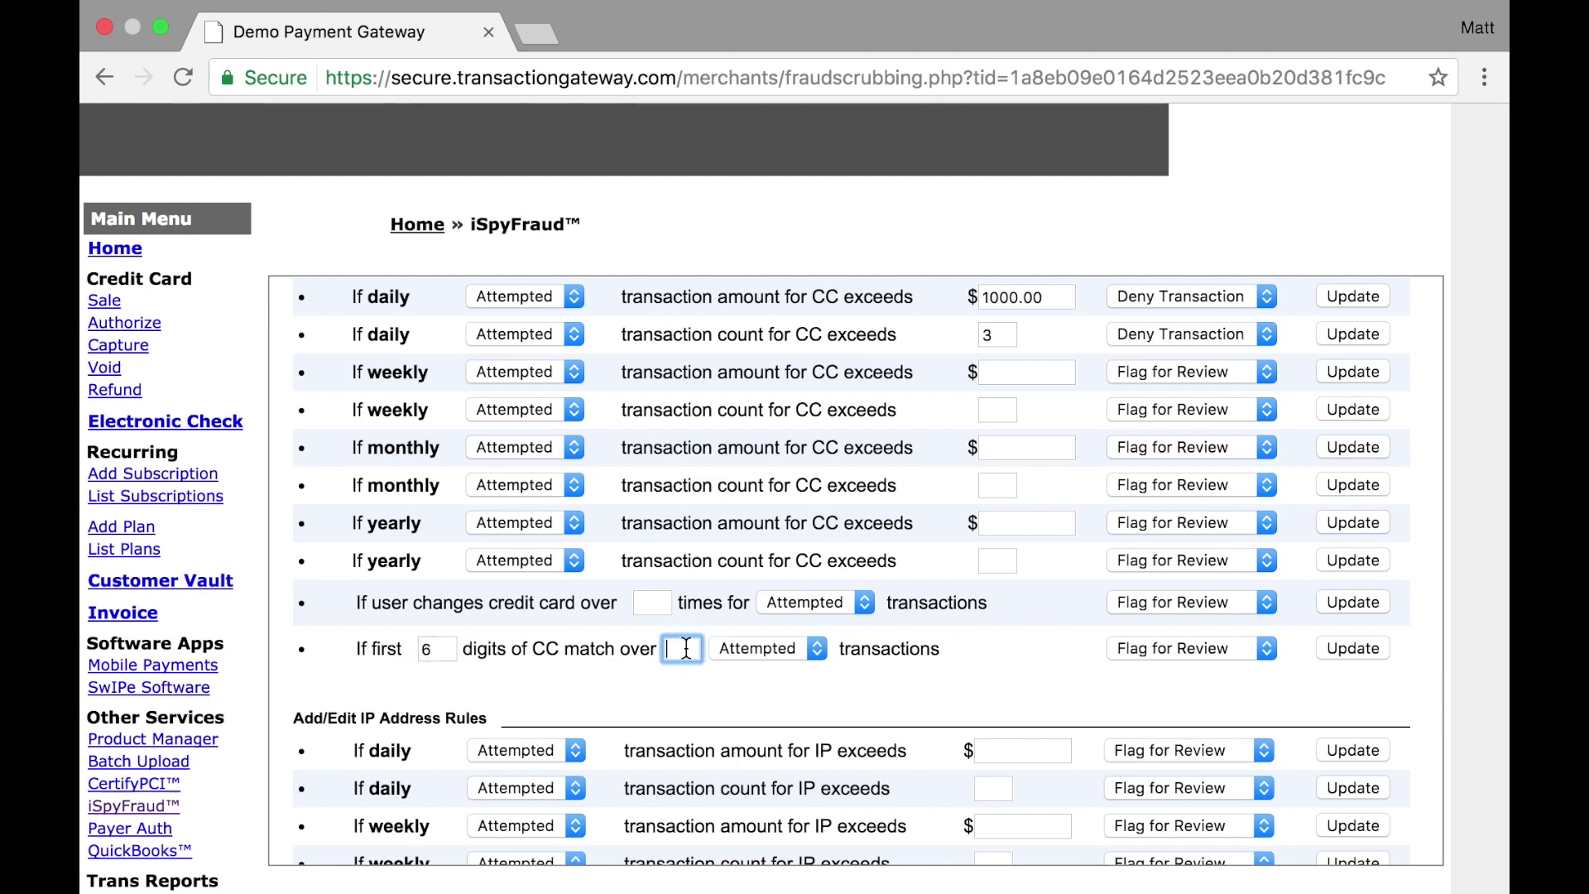
pyautogui.write('5')
pyautogui.click(1214, 654)
pyautogui.click(1218, 672)
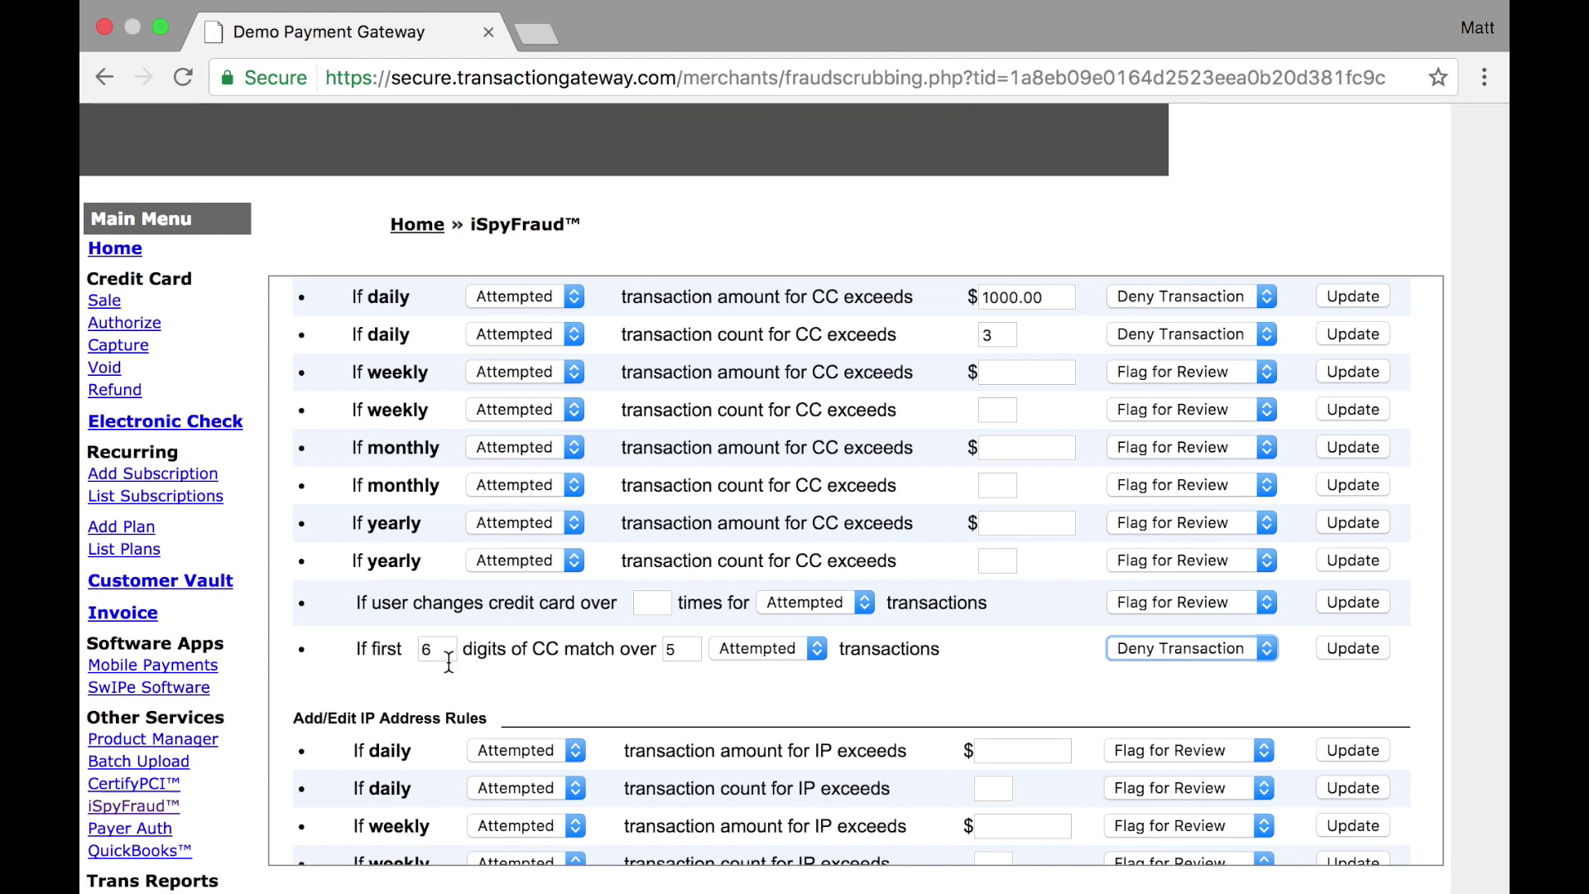
pyautogui.scroll(-5, 768, 677)
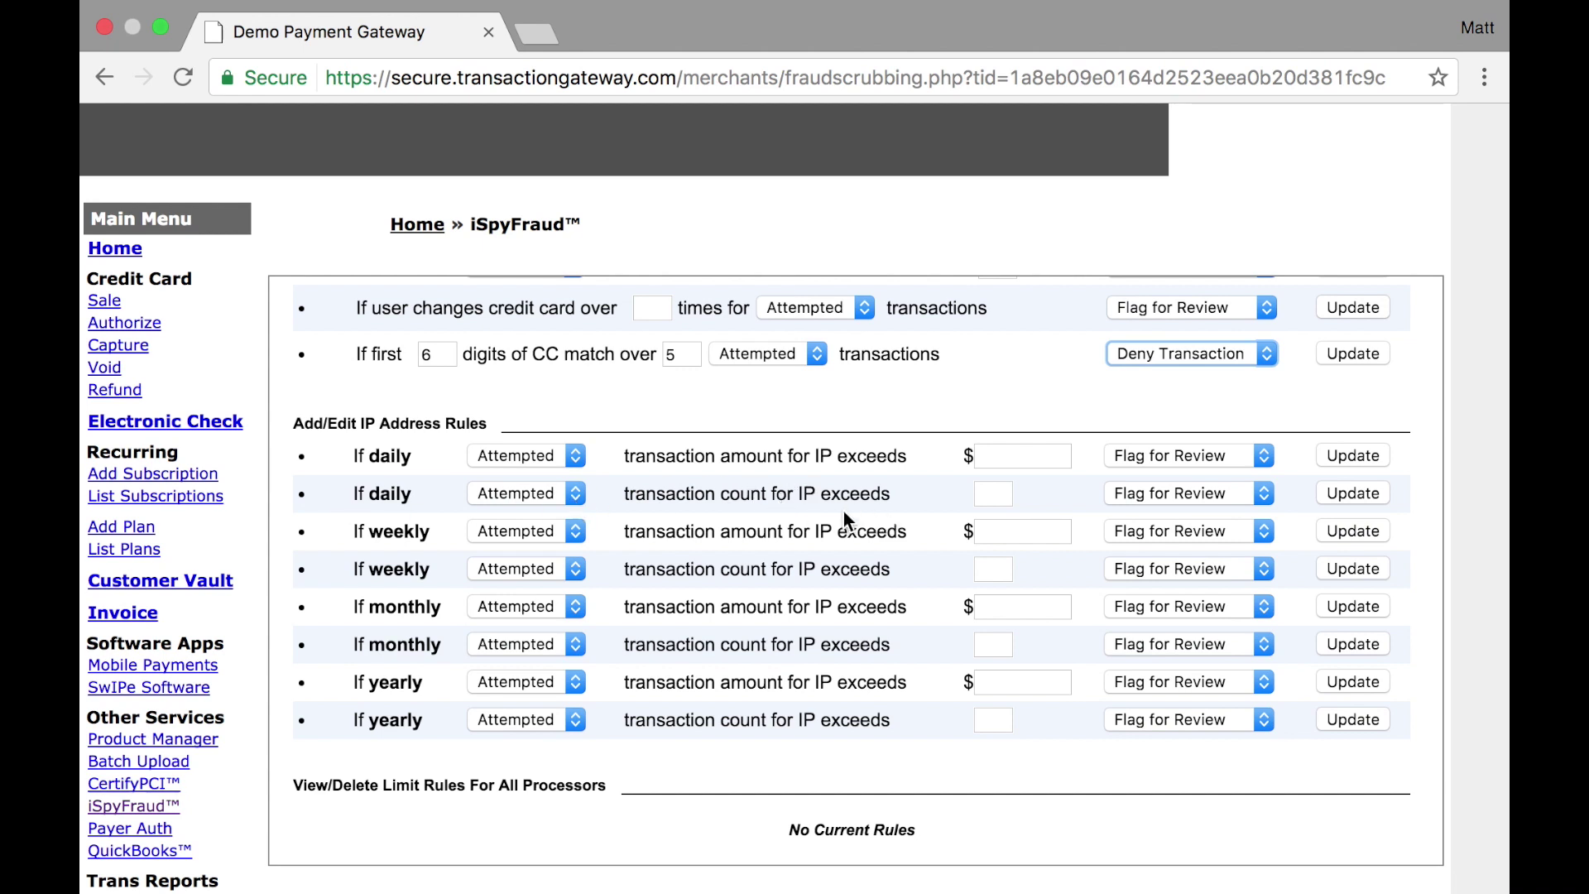
# Set the daily IP transaction count limit to 5 with Deny Transaction and save it
pyautogui.click(1007, 497)
pyautogui.write('5')
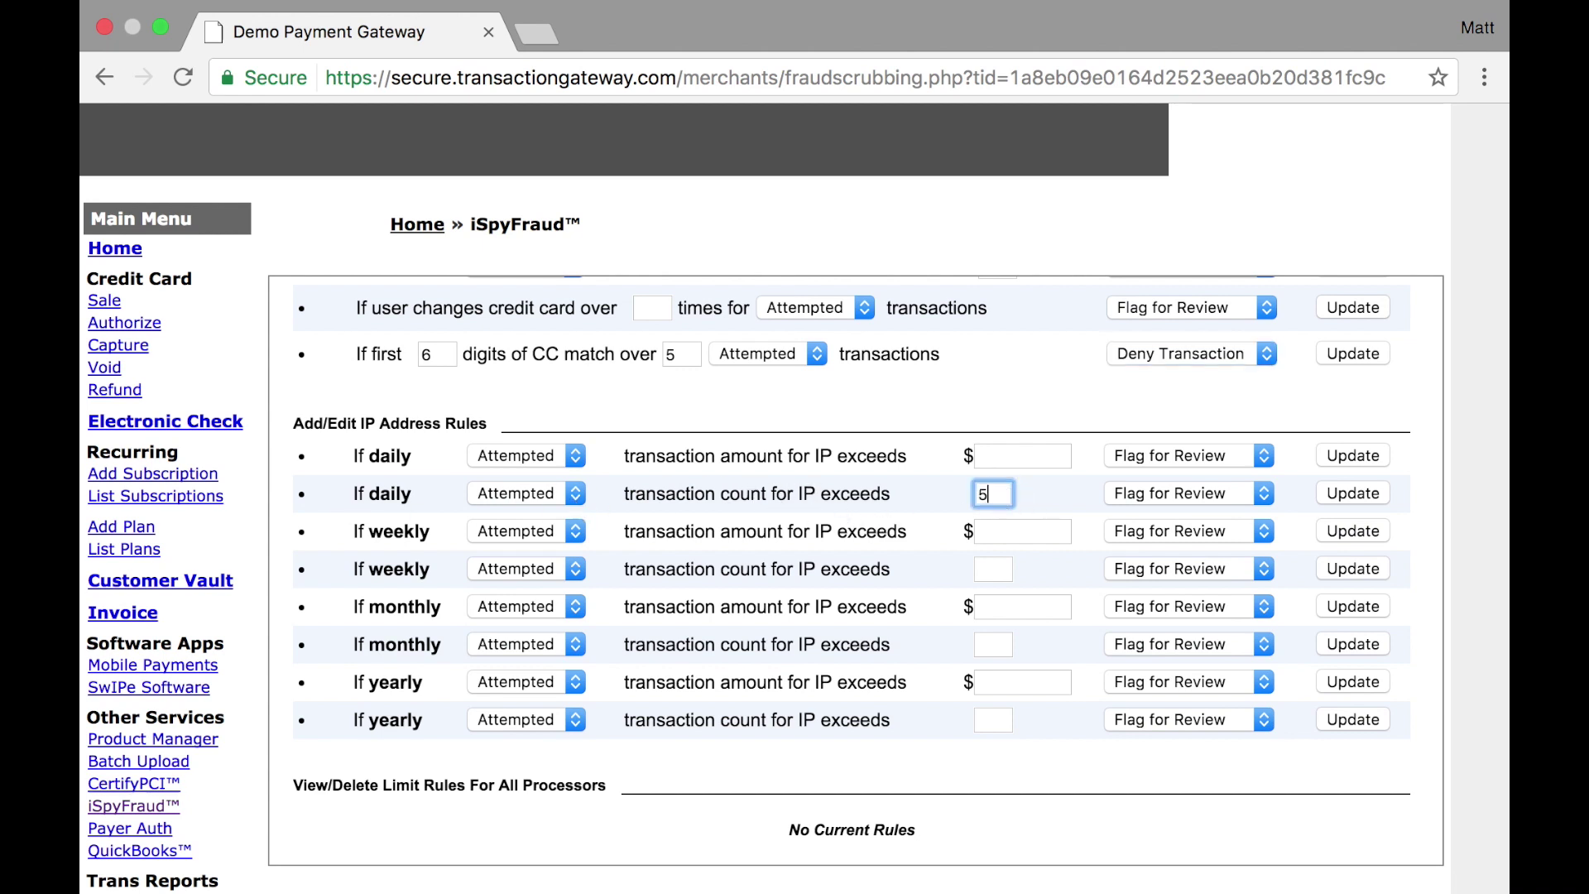
pyautogui.click(1168, 498)
pyautogui.click(1172, 511)
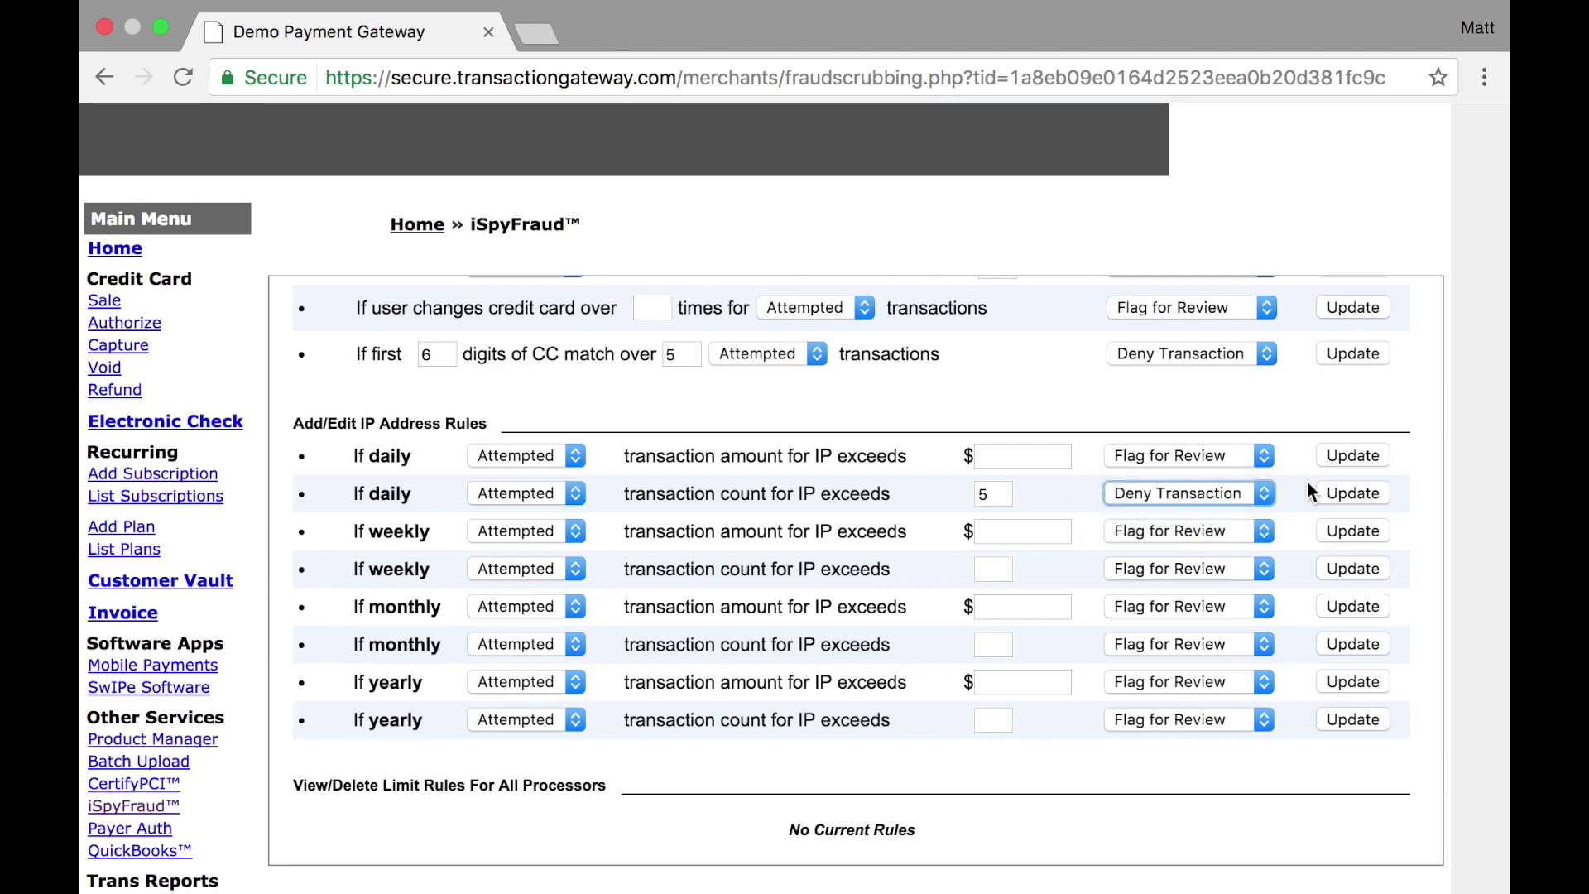
pyautogui.click(1328, 488)
pyautogui.scroll(-10, 1328, 488)
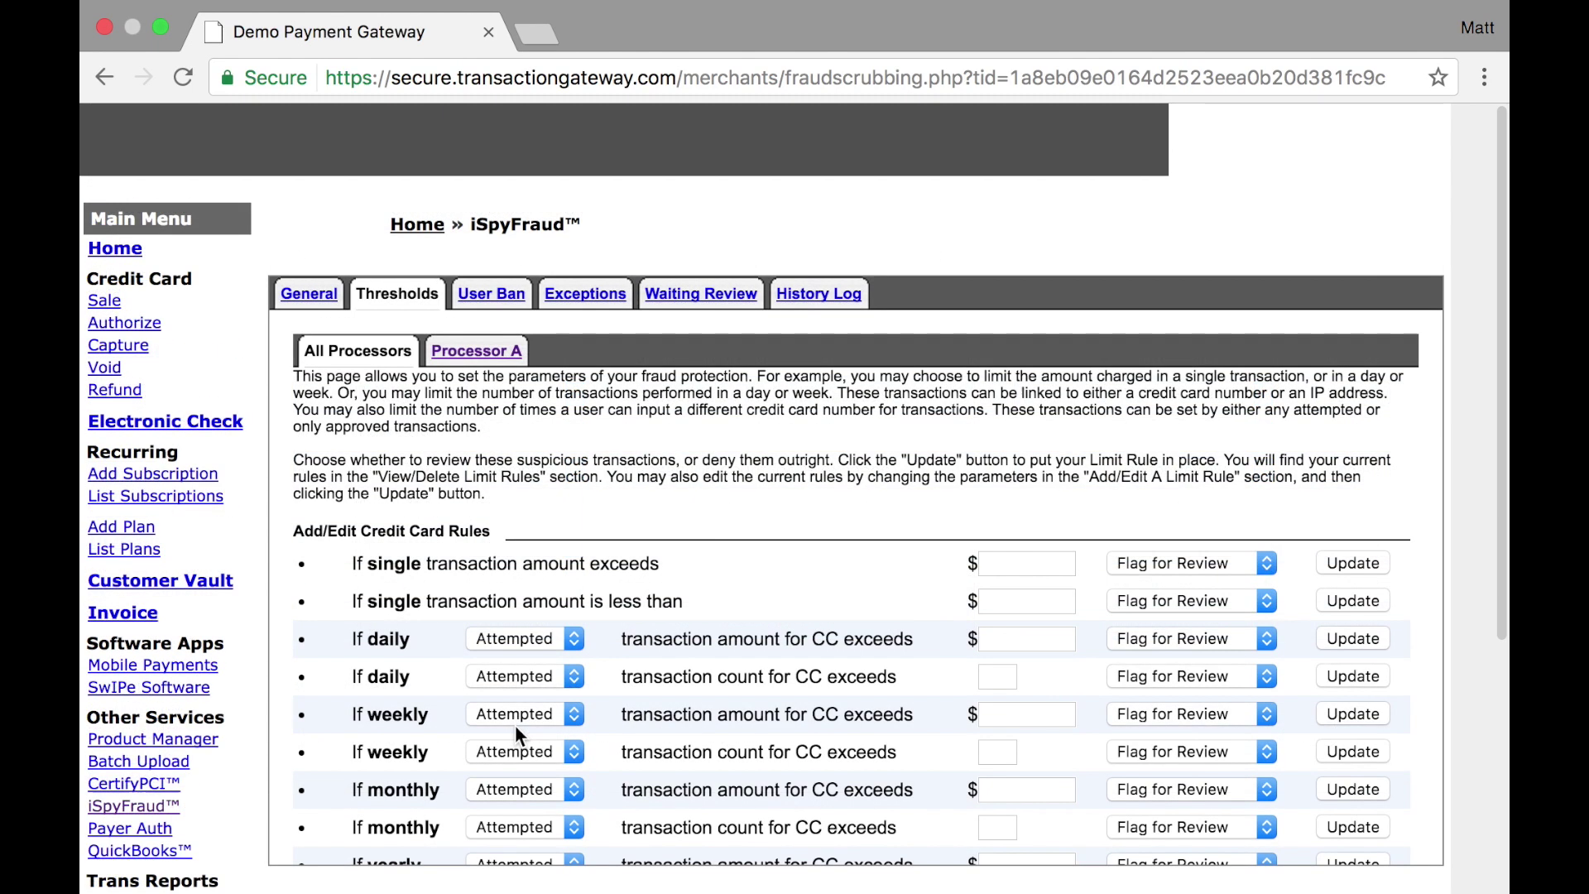
# In User Ban, add a 5-day IP ban on 192.168.1.1 described 'Testing'
pyautogui.click(491, 294)
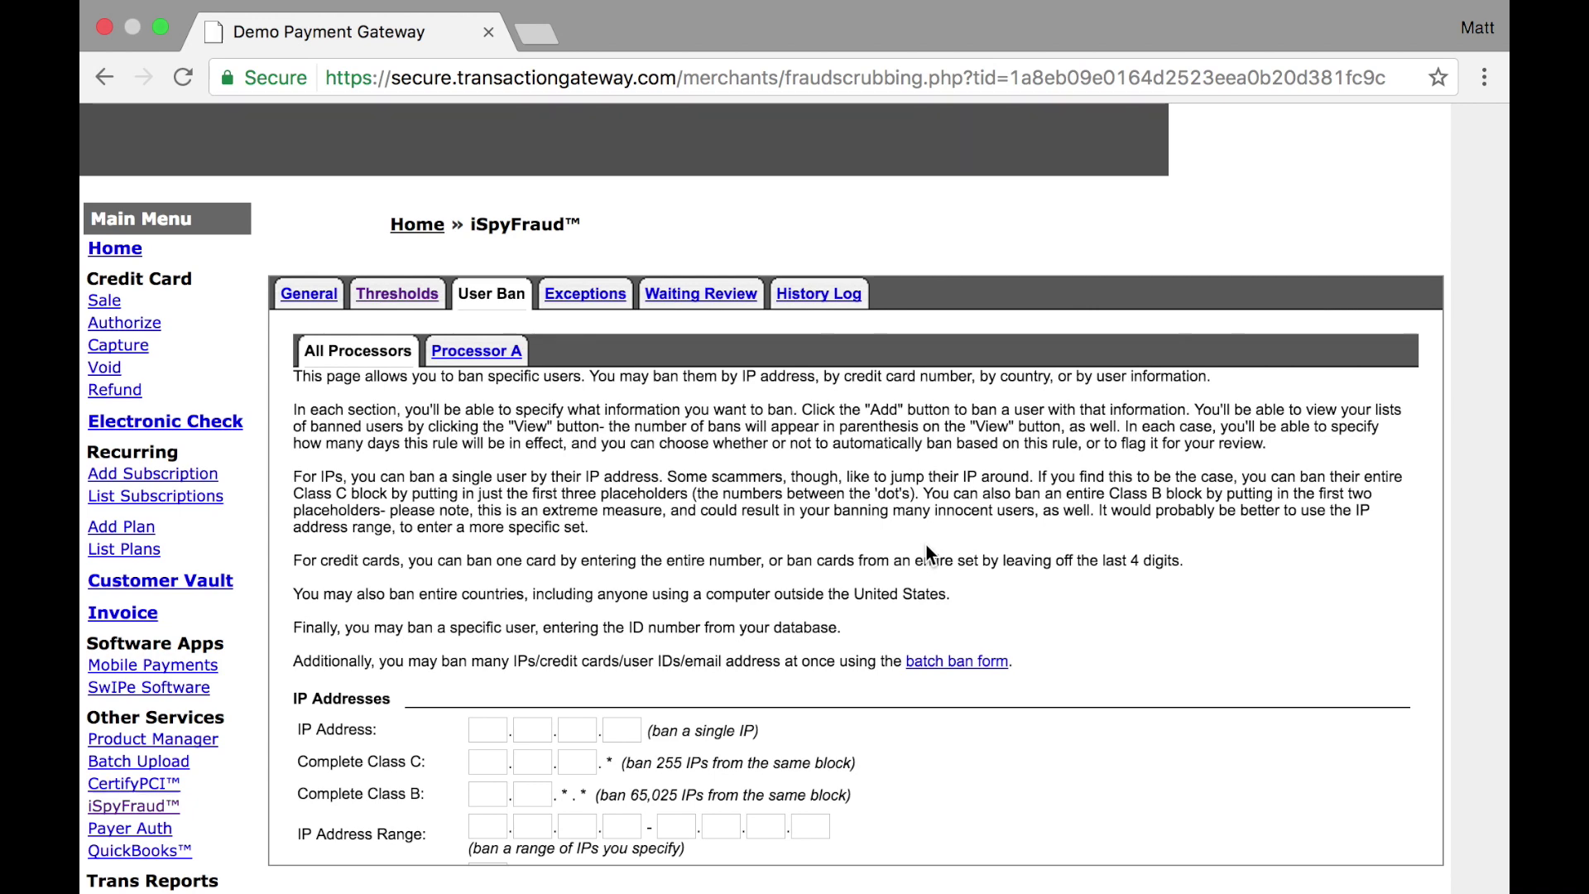
pyautogui.scroll(-5, 926, 546)
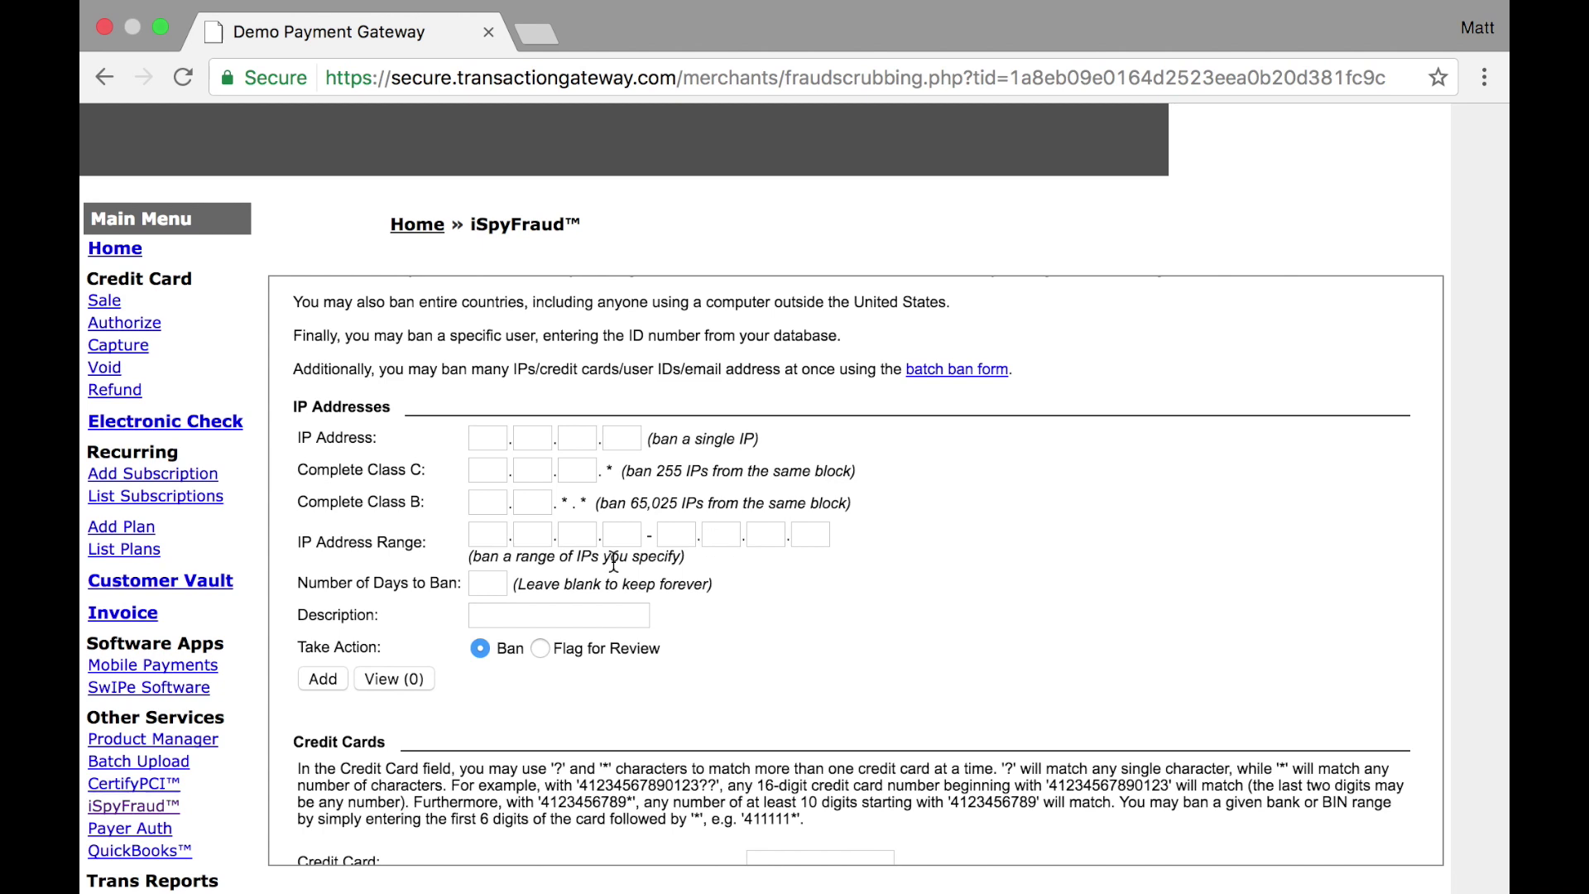
pyautogui.click(487, 583)
pyautogui.click(506, 615)
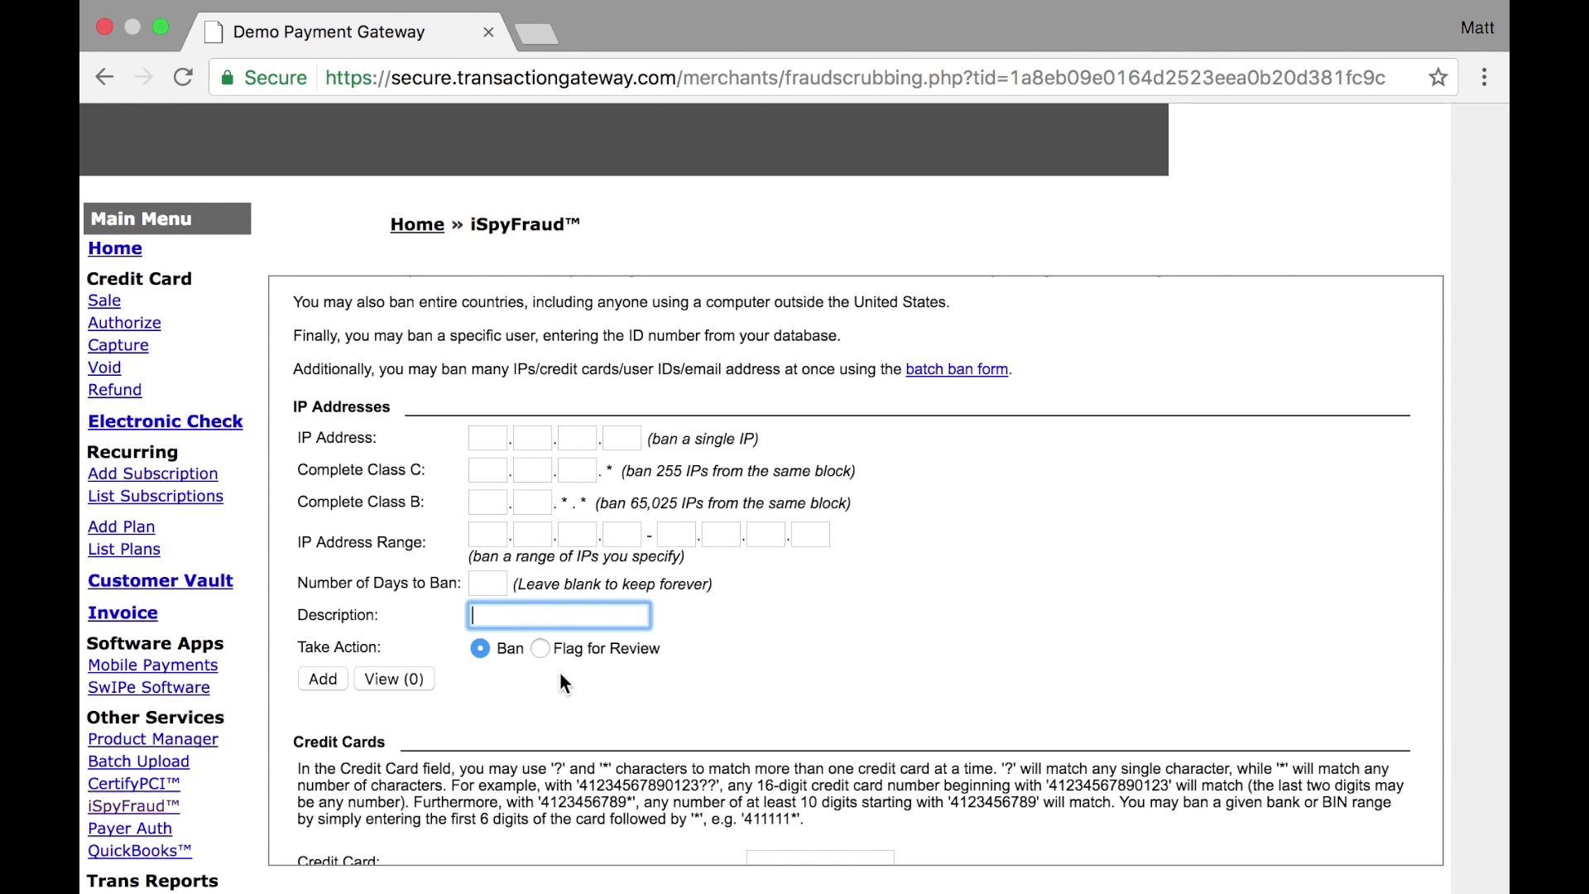
pyautogui.click(488, 438)
pyautogui.write('192168.1')
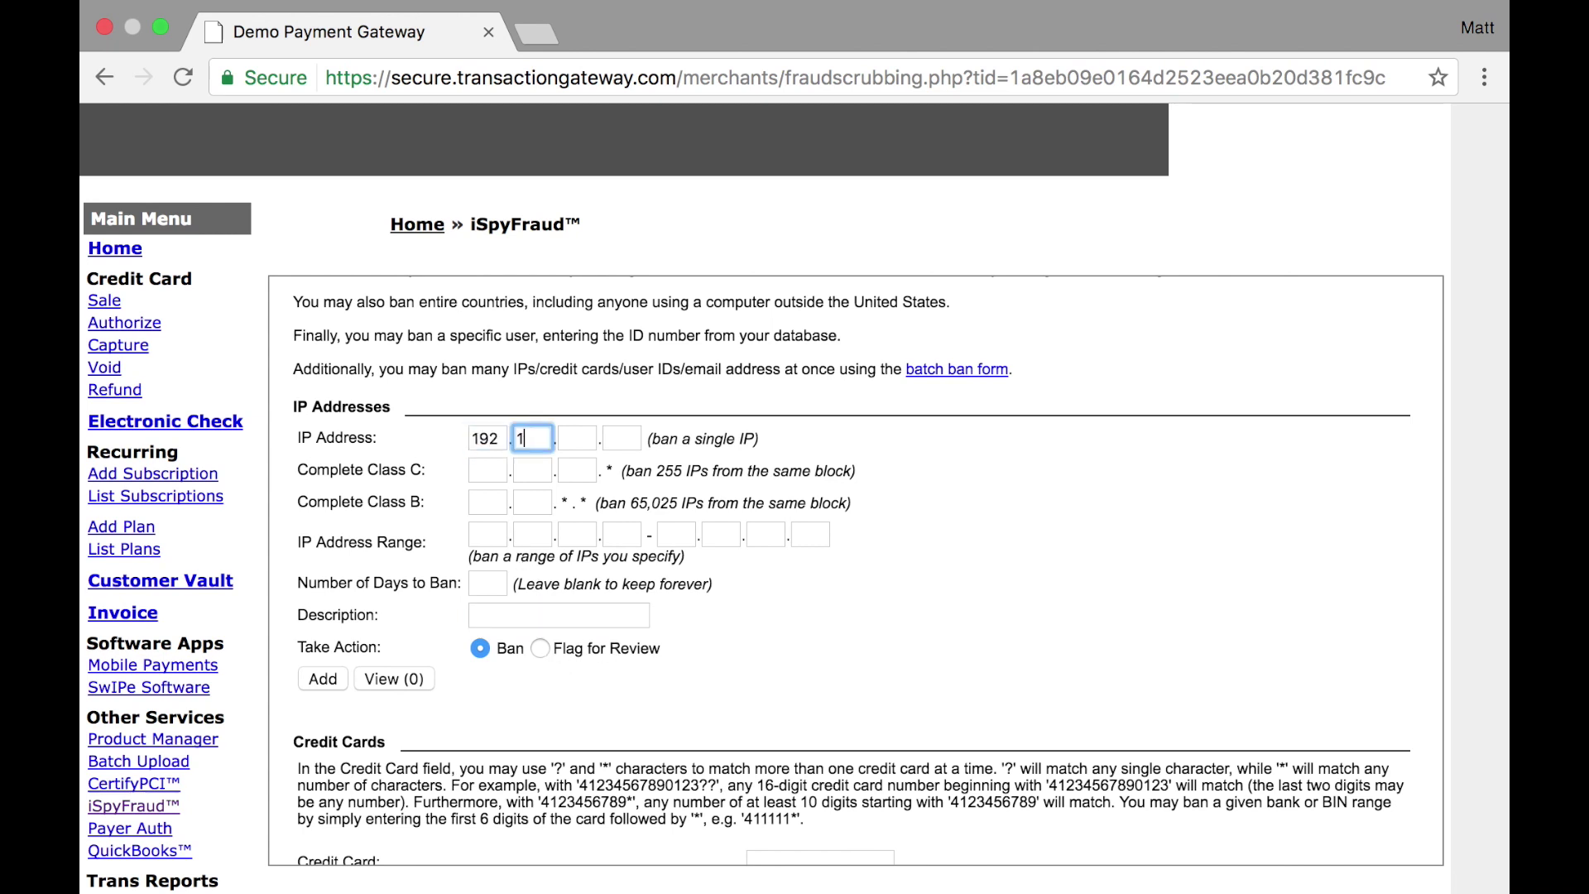
pyautogui.press('Tab')
pyautogui.write('1')
pyautogui.click(488, 584)
pyautogui.write('5')
pyautogui.press('Tab')
pyautogui.write('Testing')
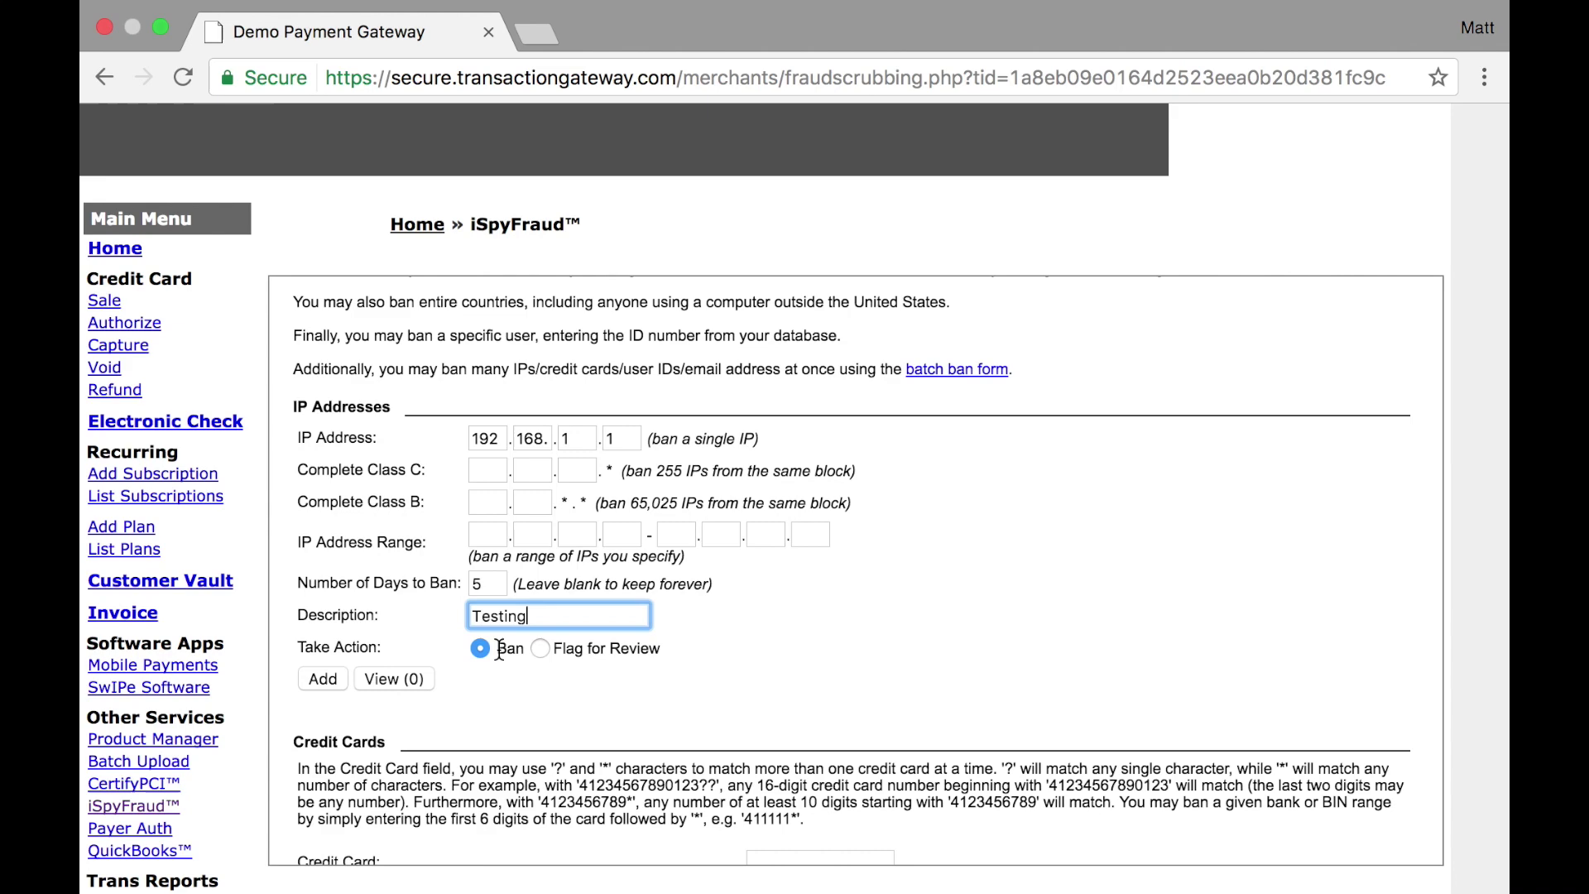
pyautogui.click(323, 679)
# Open the banned IP list and delete the test ban
pyautogui.scroll(-5, 325, 680)
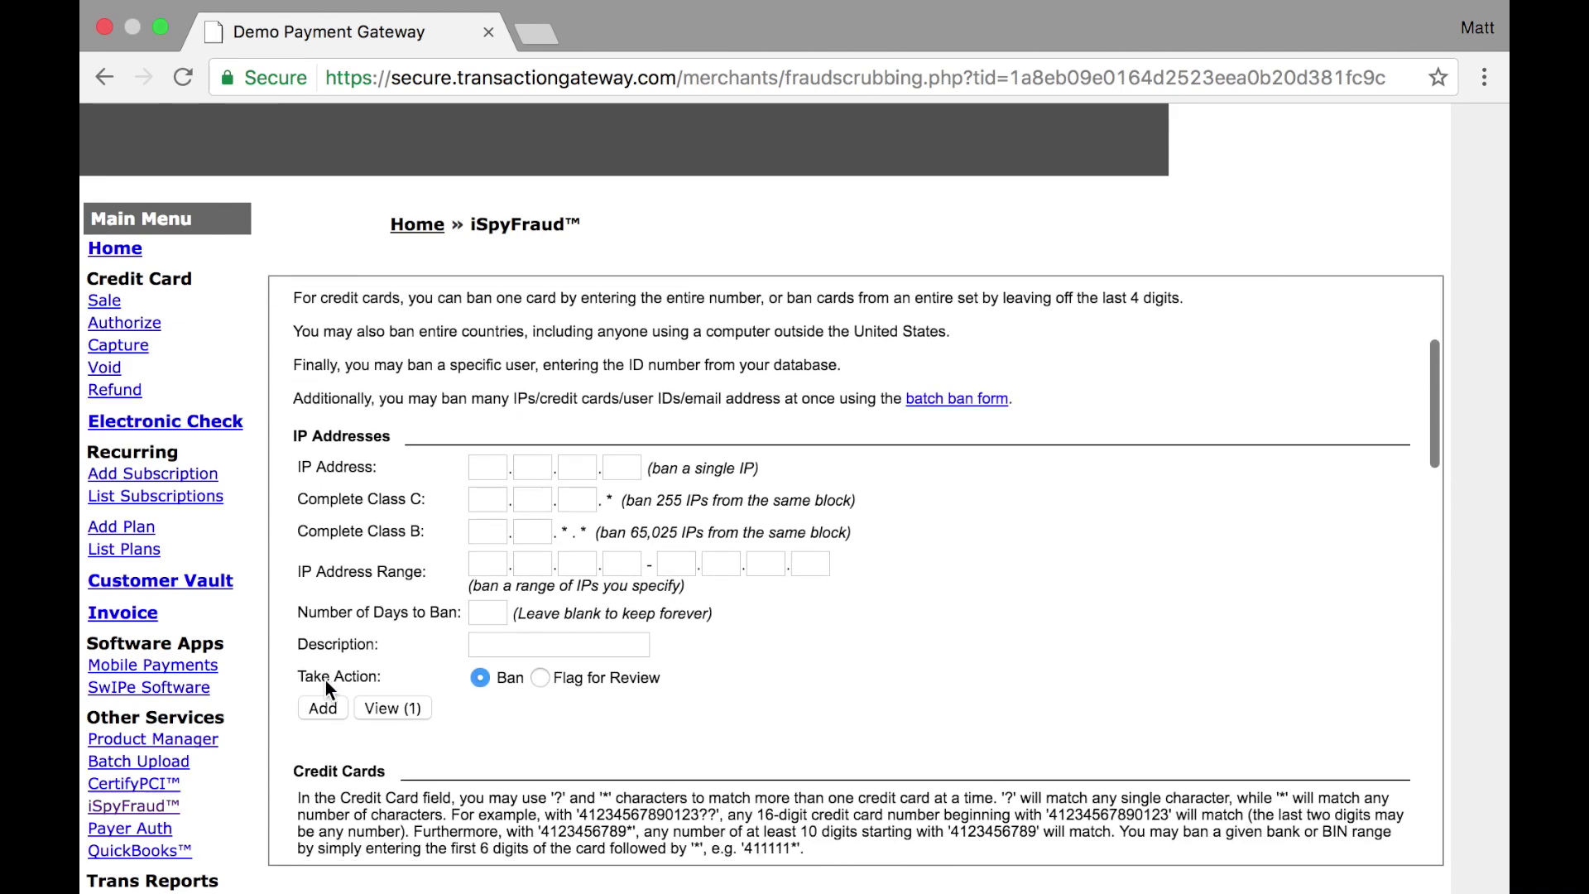
pyautogui.click(416, 710)
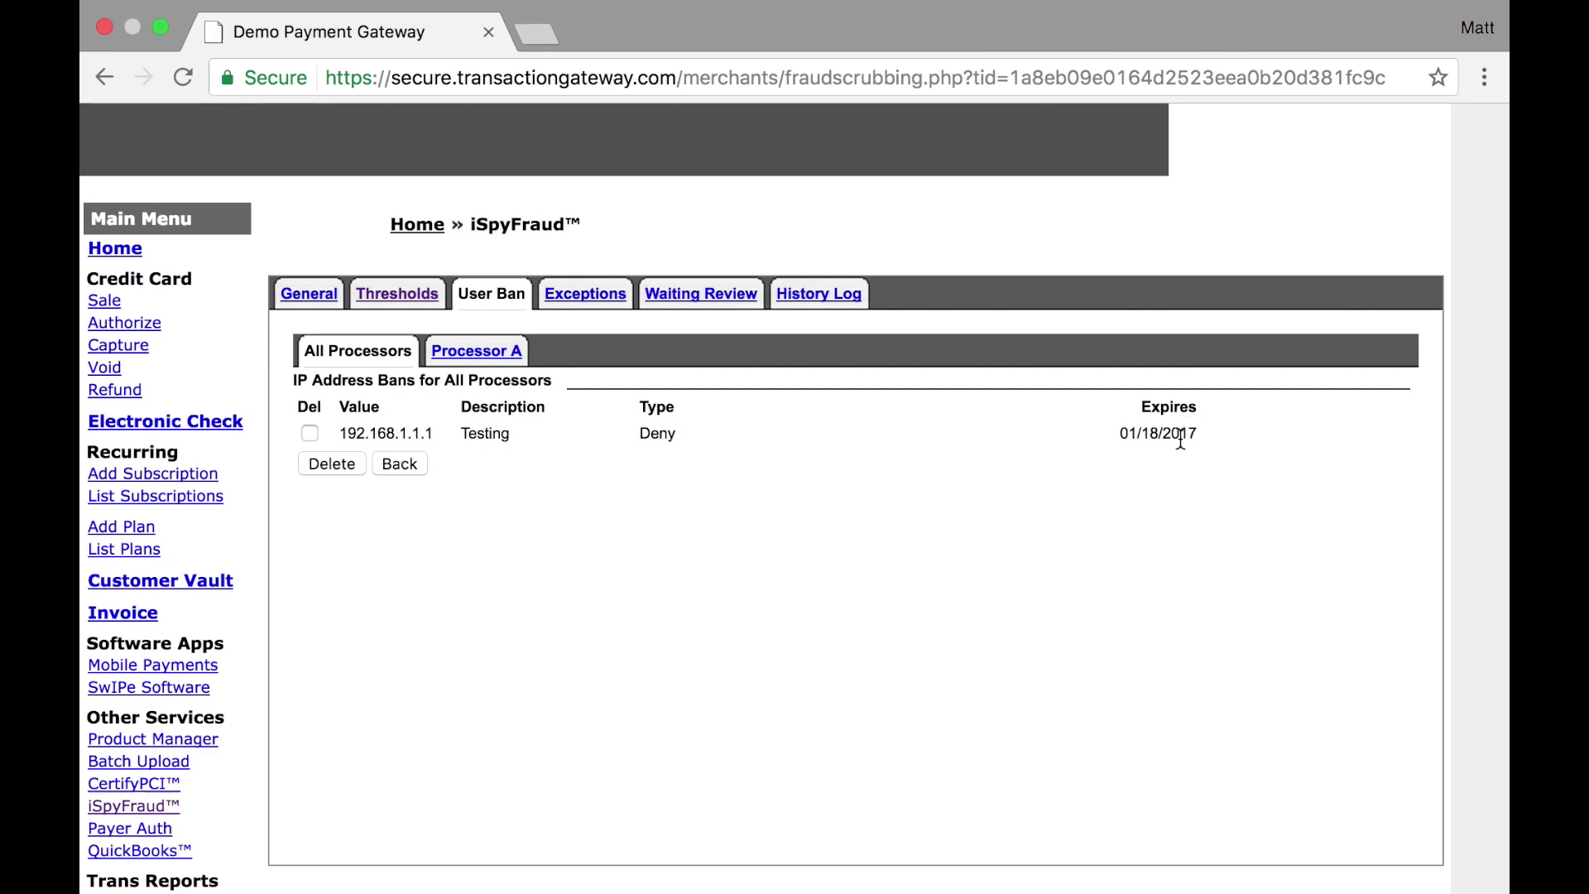
pyautogui.click(321, 455)
pyautogui.scroll(-4, 323, 457)
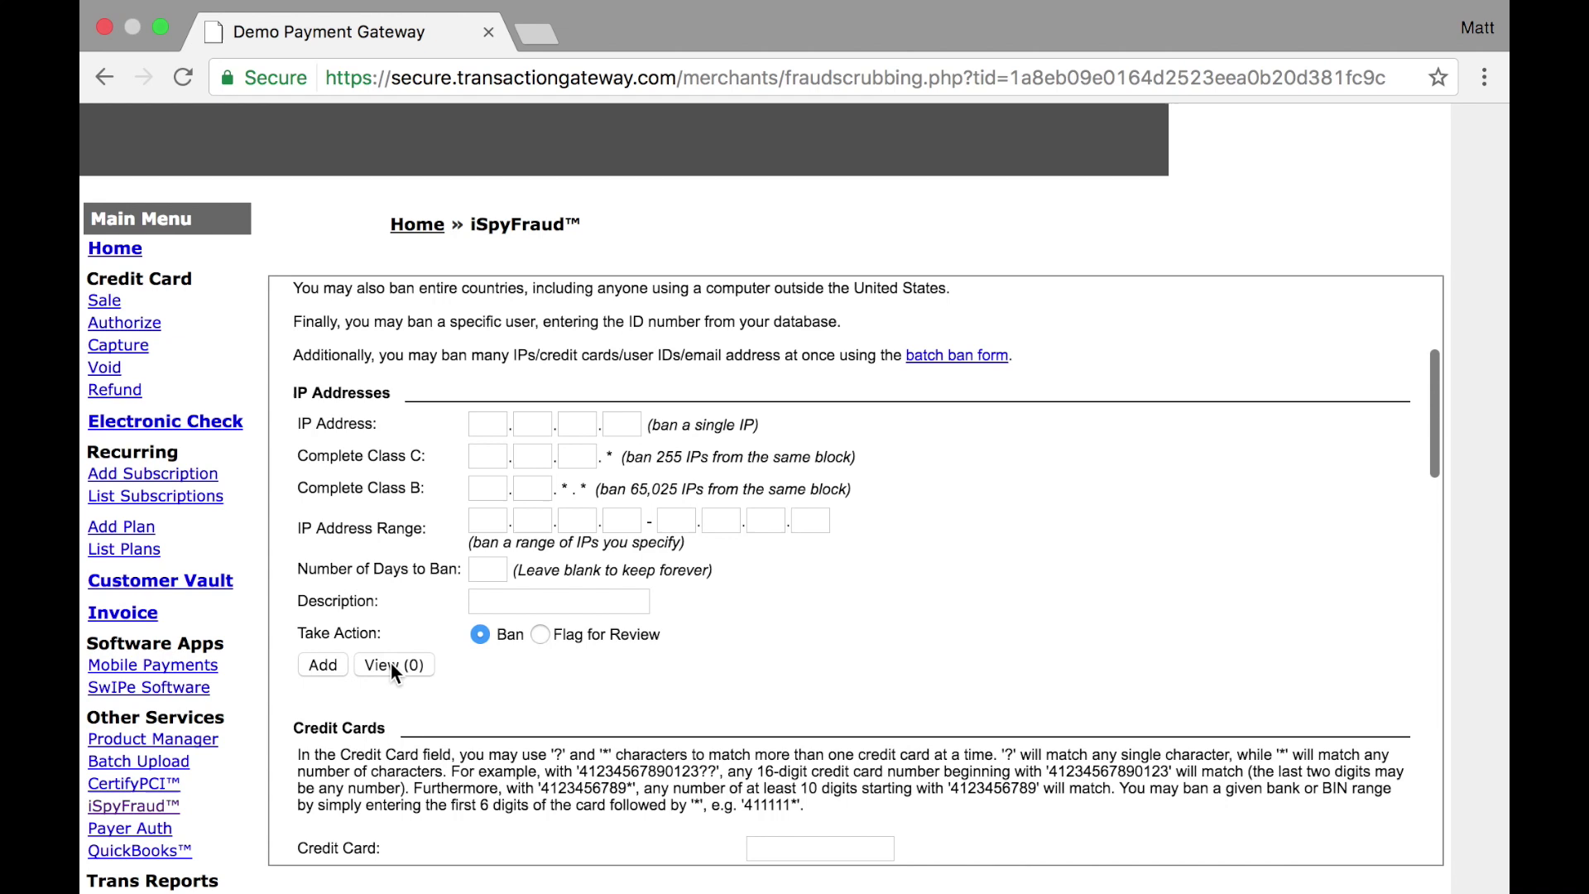
pyautogui.scroll(-5, 573, 662)
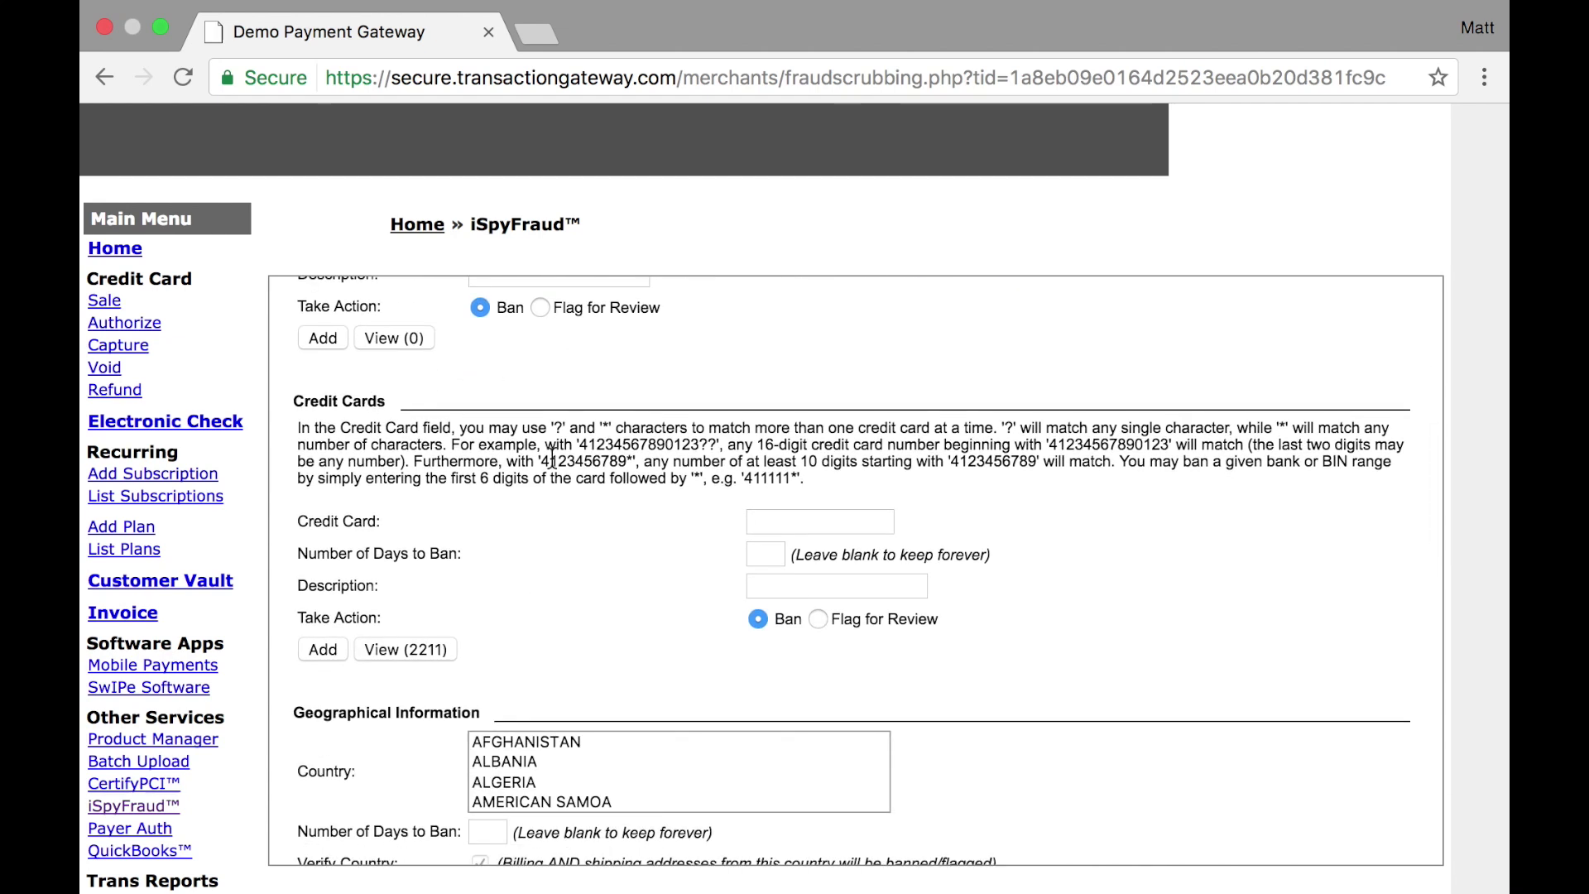
# Try the card patterns 411111* and *1234, then list the 2211 banned credit cards
pyautogui.click(793, 512)
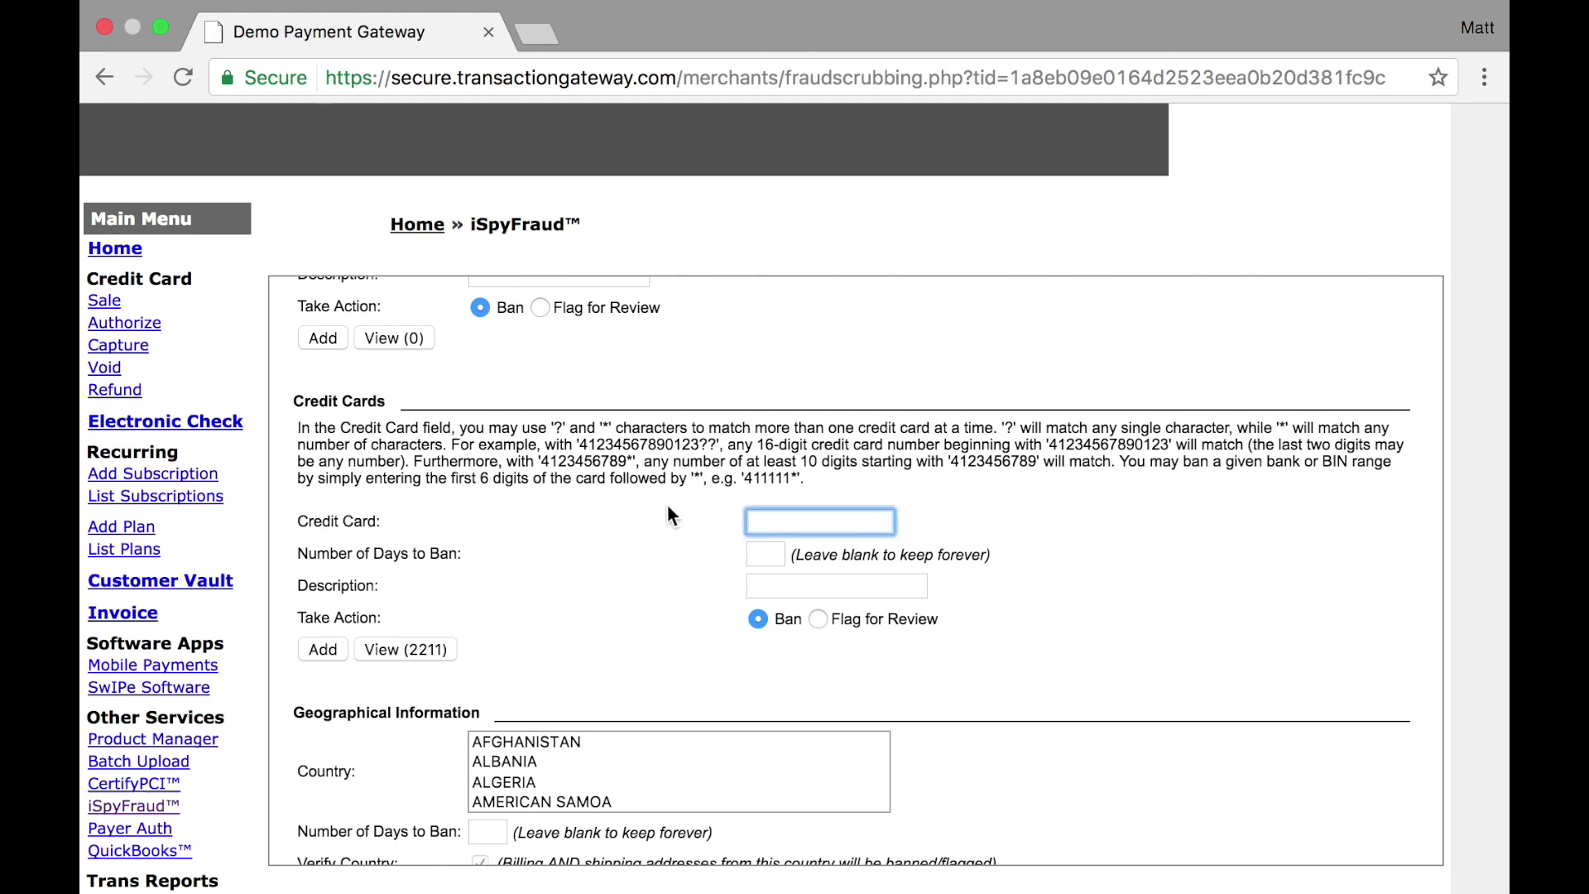
pyautogui.press('super+v')
pyautogui.press('super+a')
pyautogui.press('BackSpace')
pyautogui.write('411111*')
pyautogui.moveTo(752, 522)
pyautogui.mouseDown()
pyautogui.moveTo(802, 523)
pyautogui.moveTo(743, 529)
pyautogui.mouseUp()
pyautogui.press('BackSpace')
pyautogui.write('*1234')
pyautogui.write('*')
pyautogui.click(387, 654)
# Scroll through the Country list and down to the US/Non-US IP Ban section
pyautogui.scroll(-10, 388, 652)
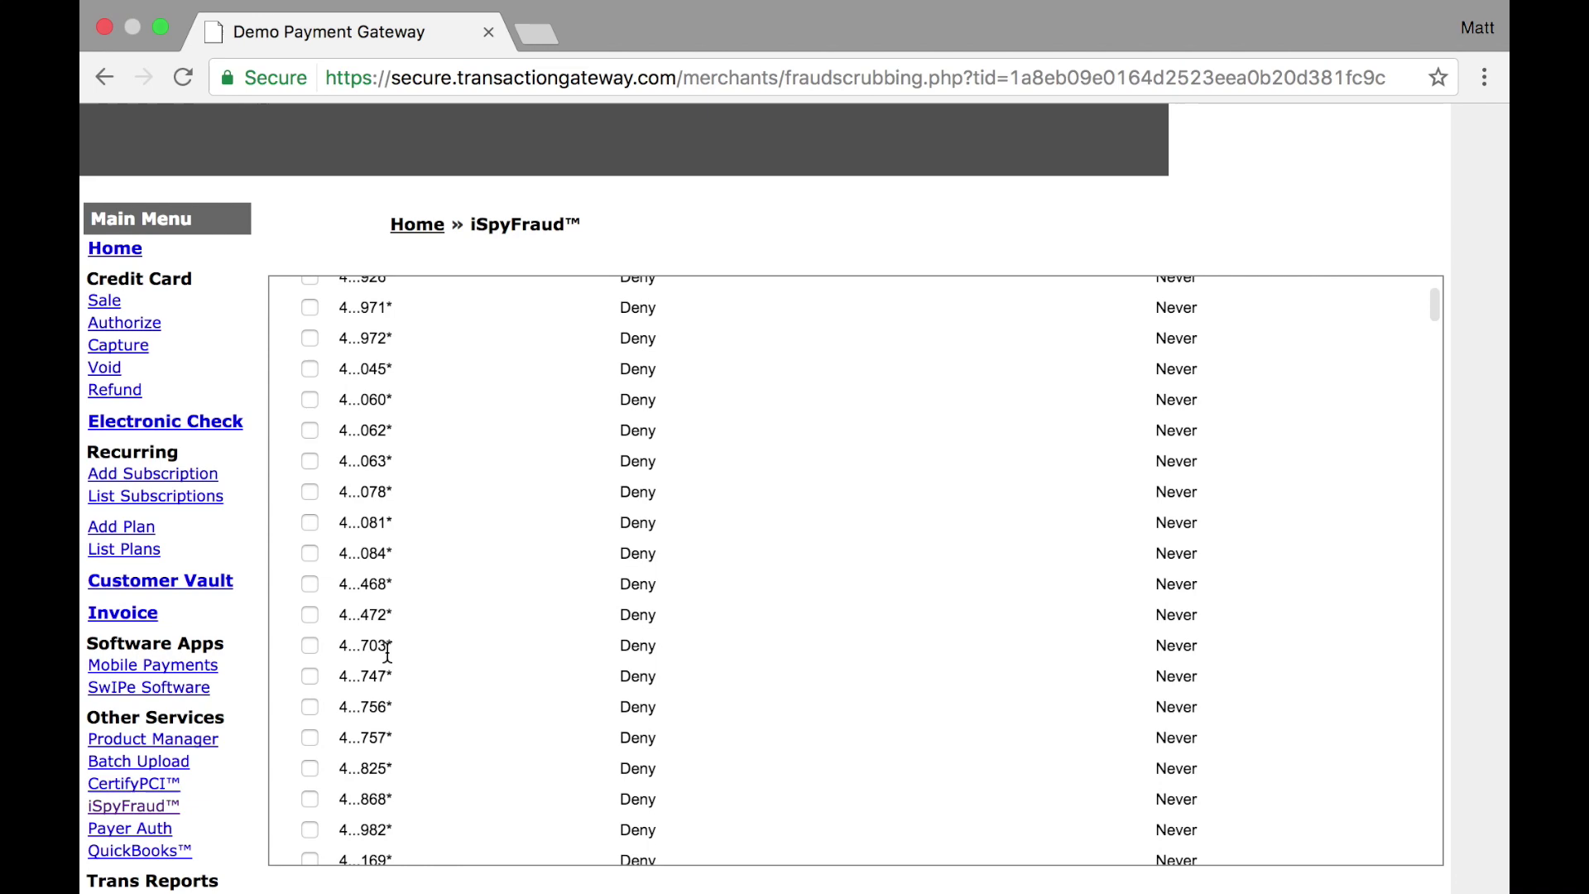
pyautogui.scroll(10, 387, 652)
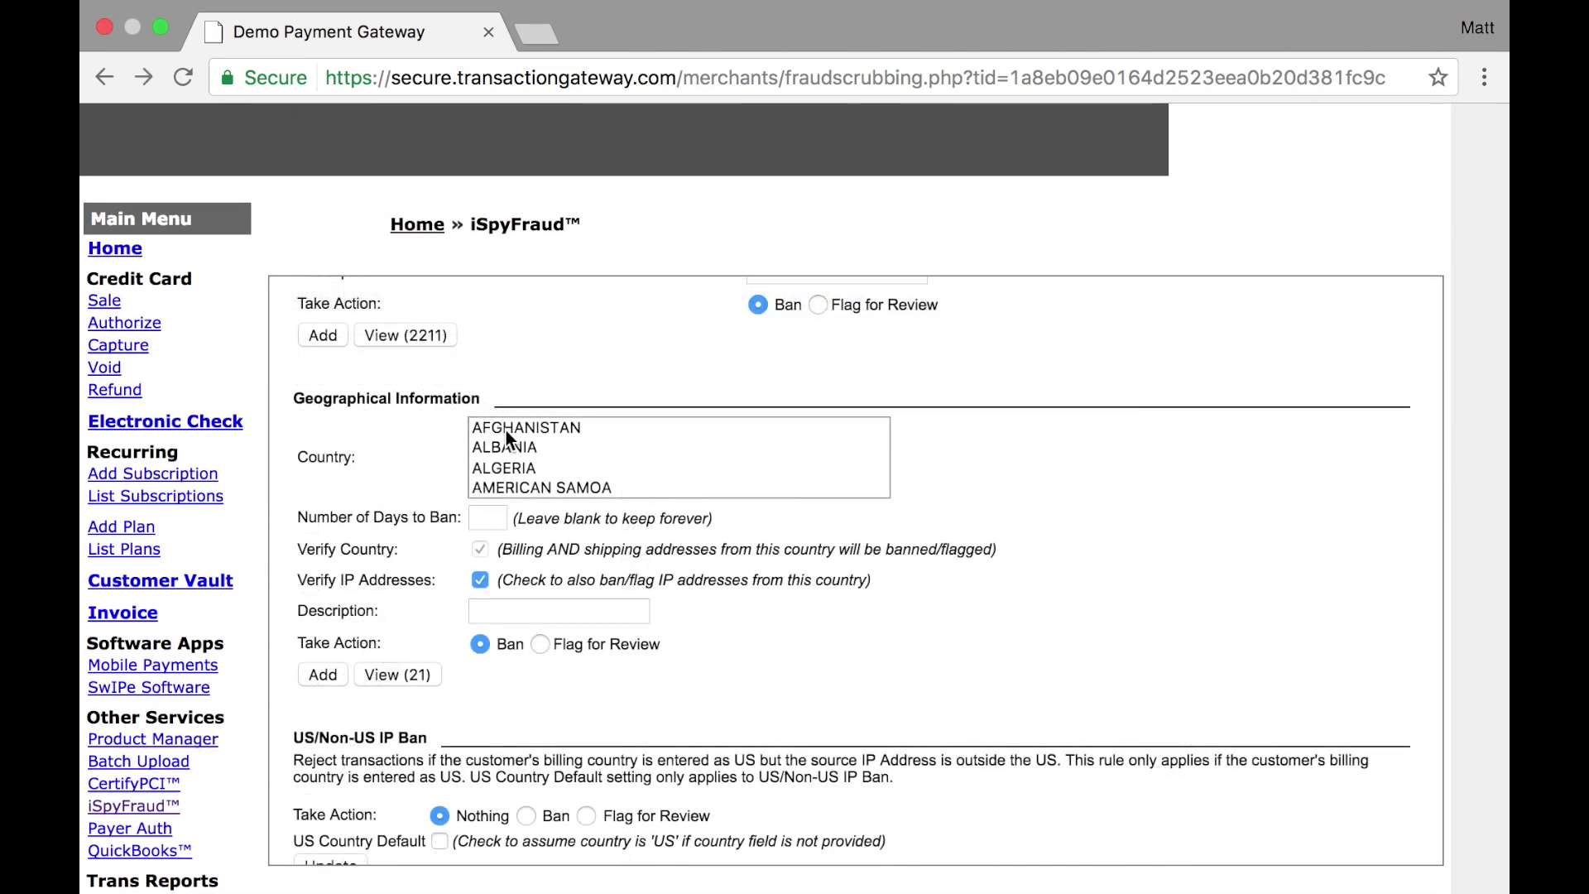
pyautogui.scroll(-12, 560, 464)
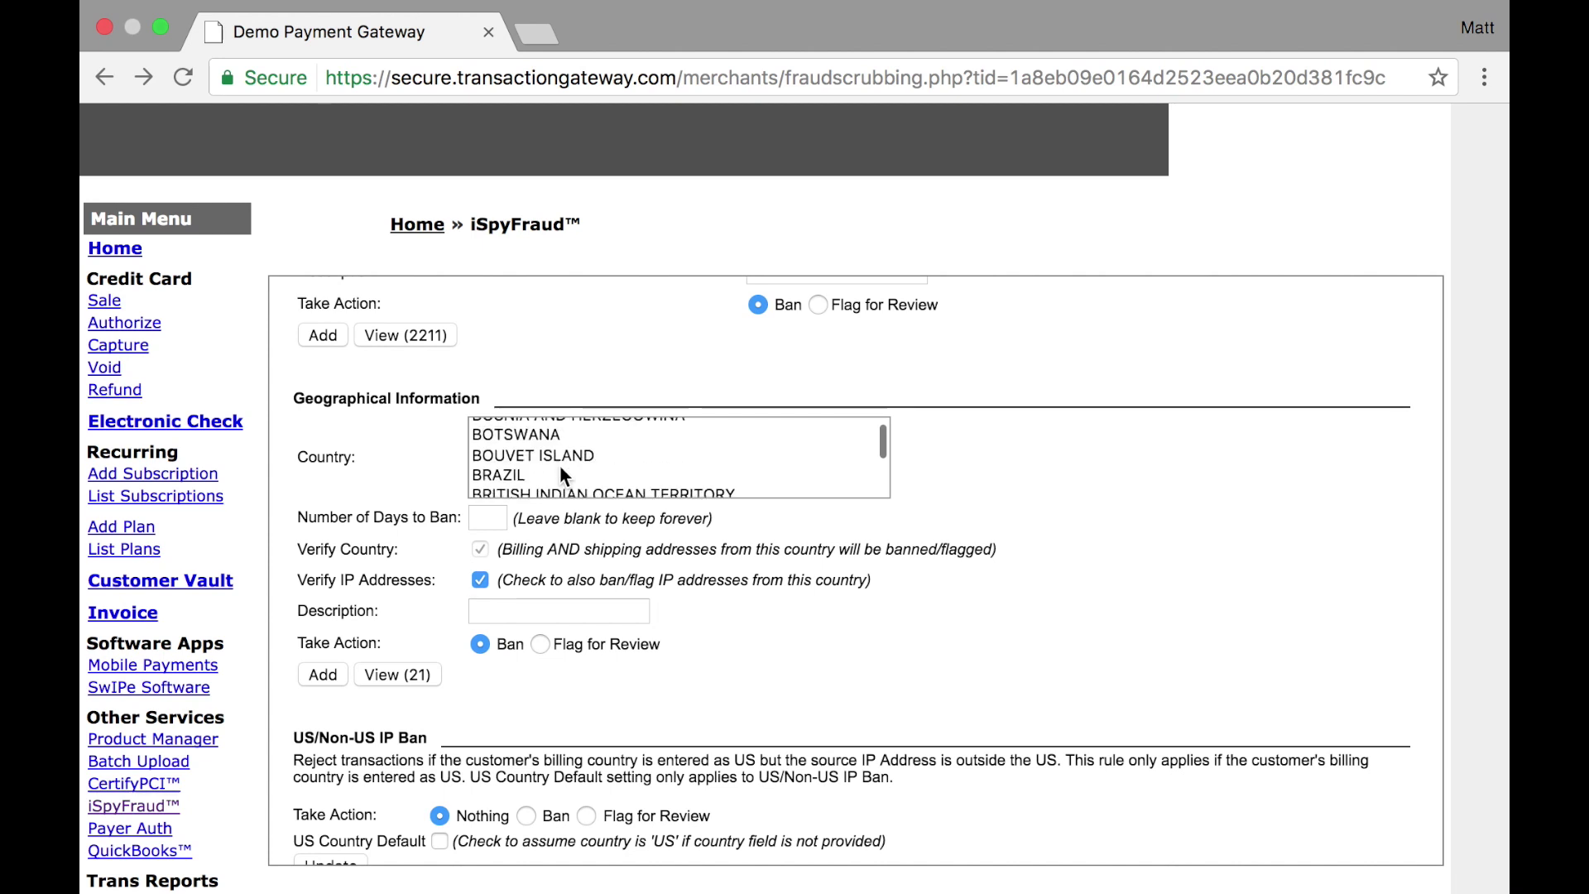
pyautogui.scroll(-3, 560, 464)
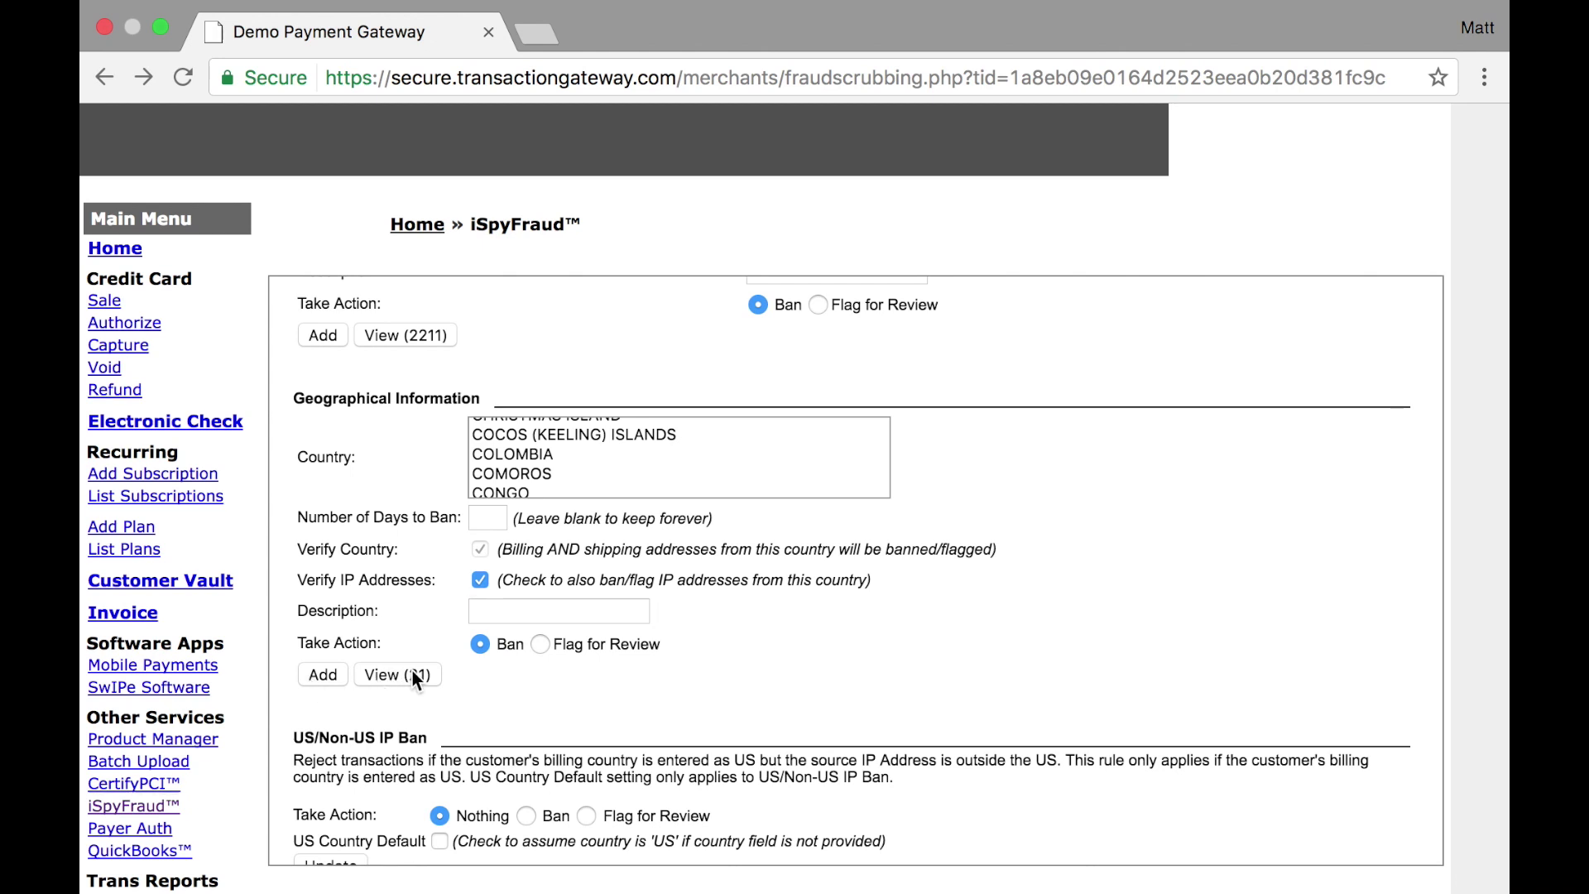
pyautogui.scroll(-4, 466, 682)
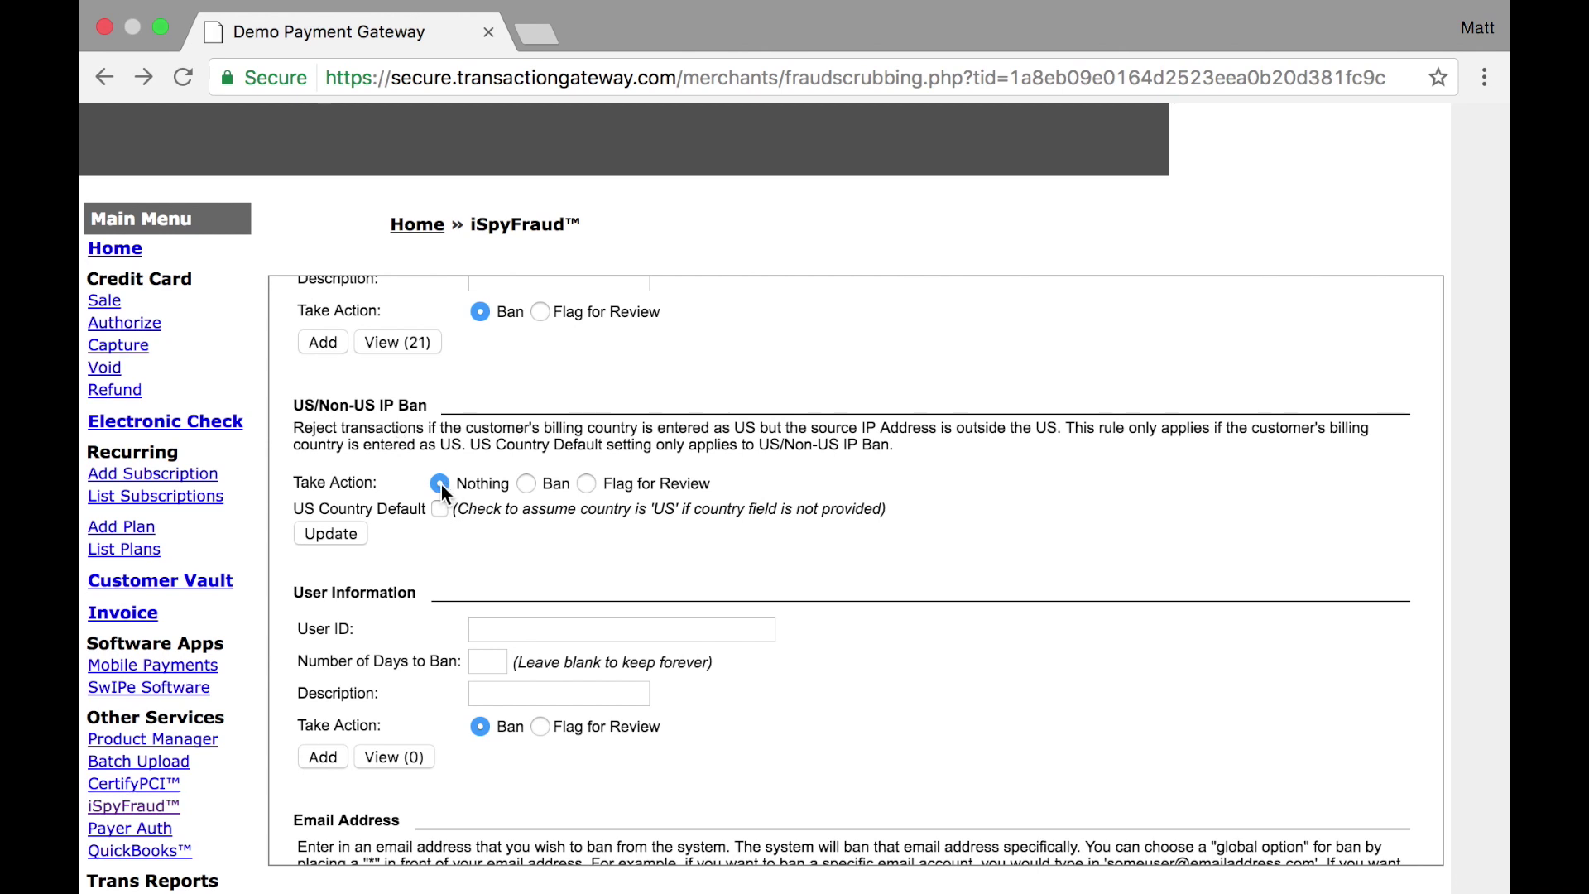
# Set the US/Non-US IP Ban action to Ban and save the setting
pyautogui.click(527, 484)
pyautogui.click(587, 484)
pyautogui.click(526, 483)
pyautogui.click(340, 533)
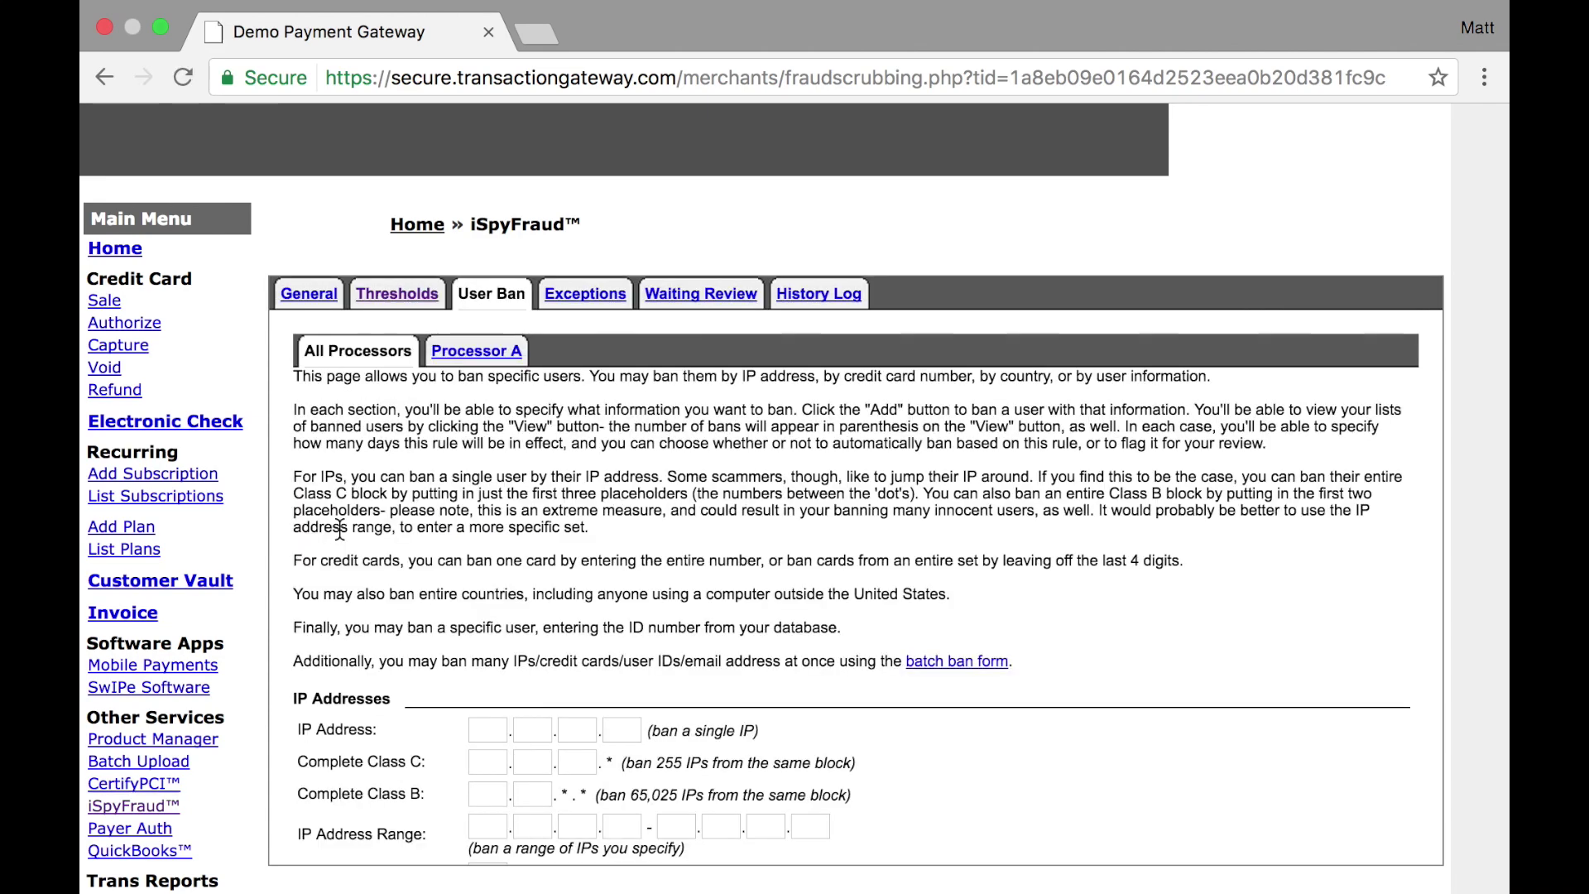
pyautogui.scroll(-15, 364, 529)
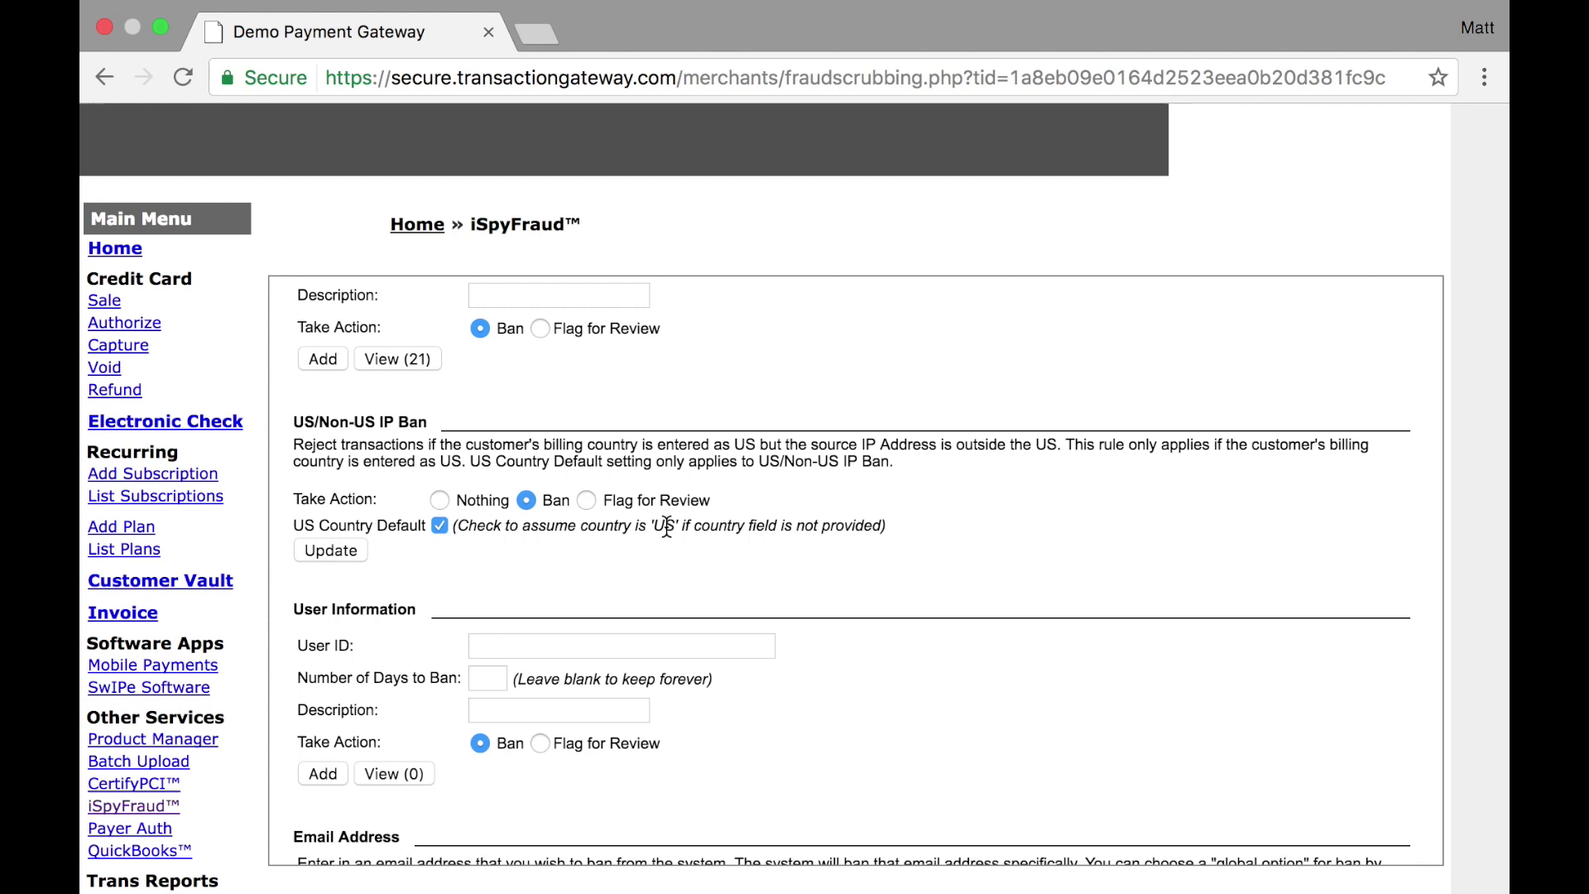
pyautogui.scroll(-5, 667, 526)
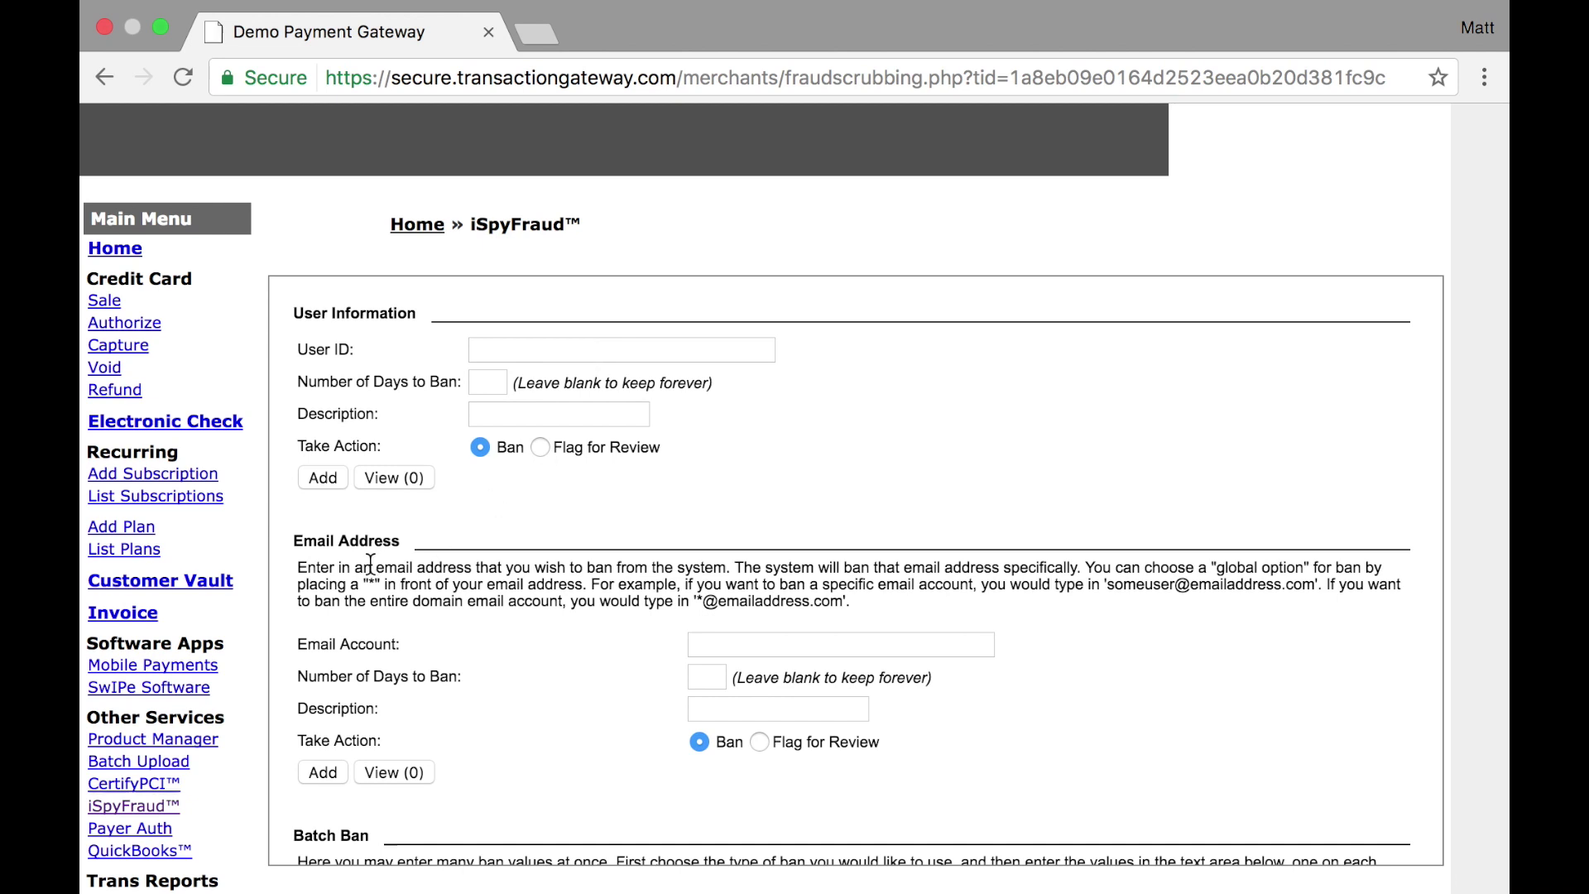
pyautogui.click(753, 640)
pyautogui.write('test@example.com')
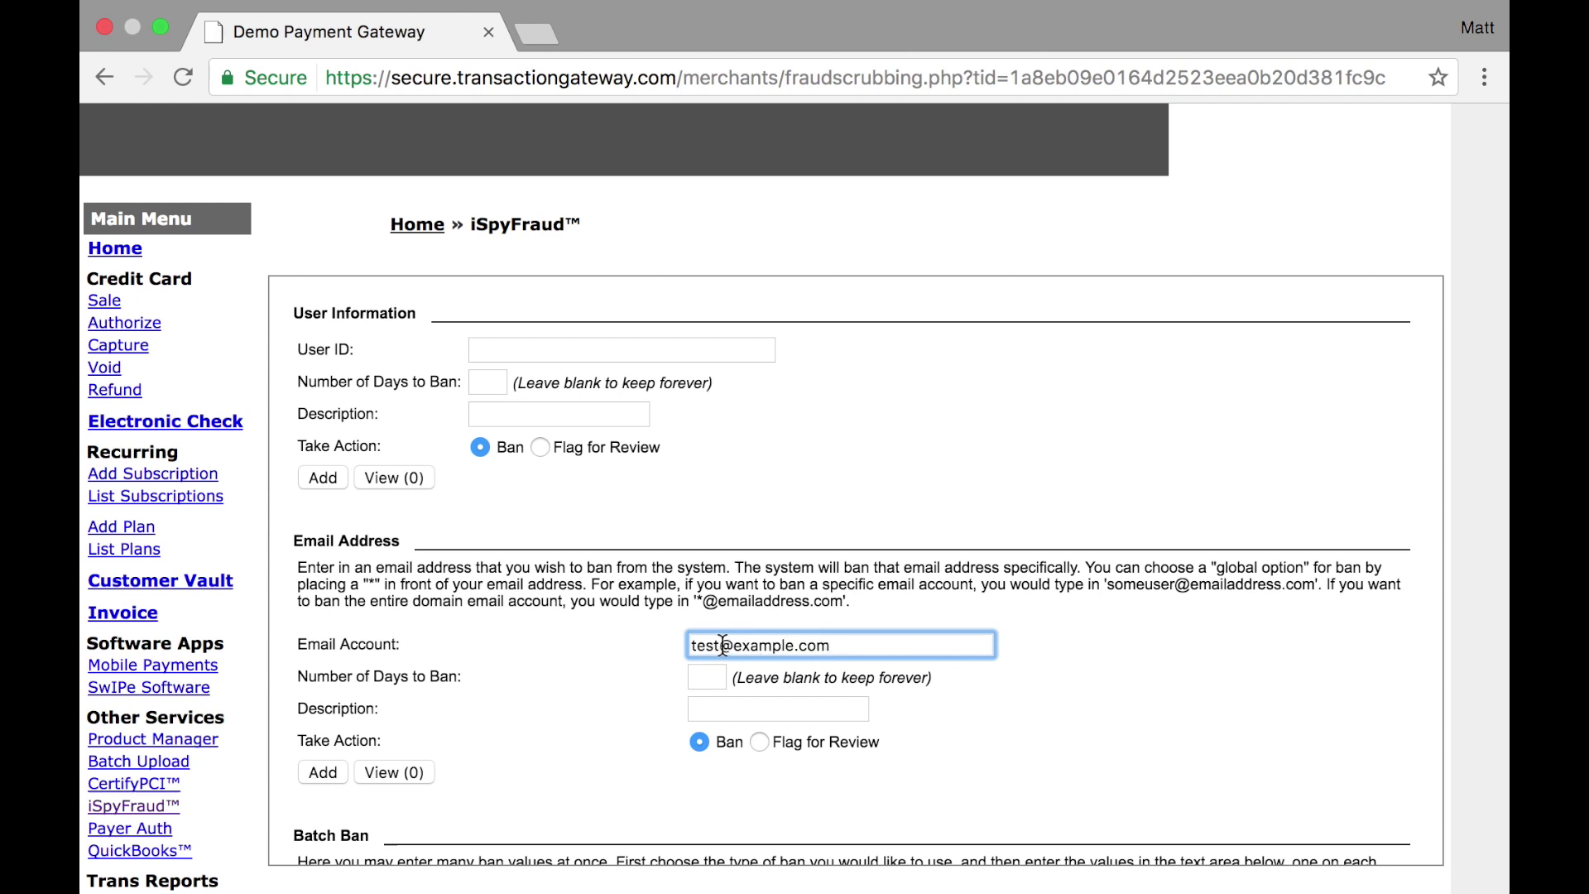
pyautogui.moveTo(722, 645); pyautogui.dragTo(678, 644)
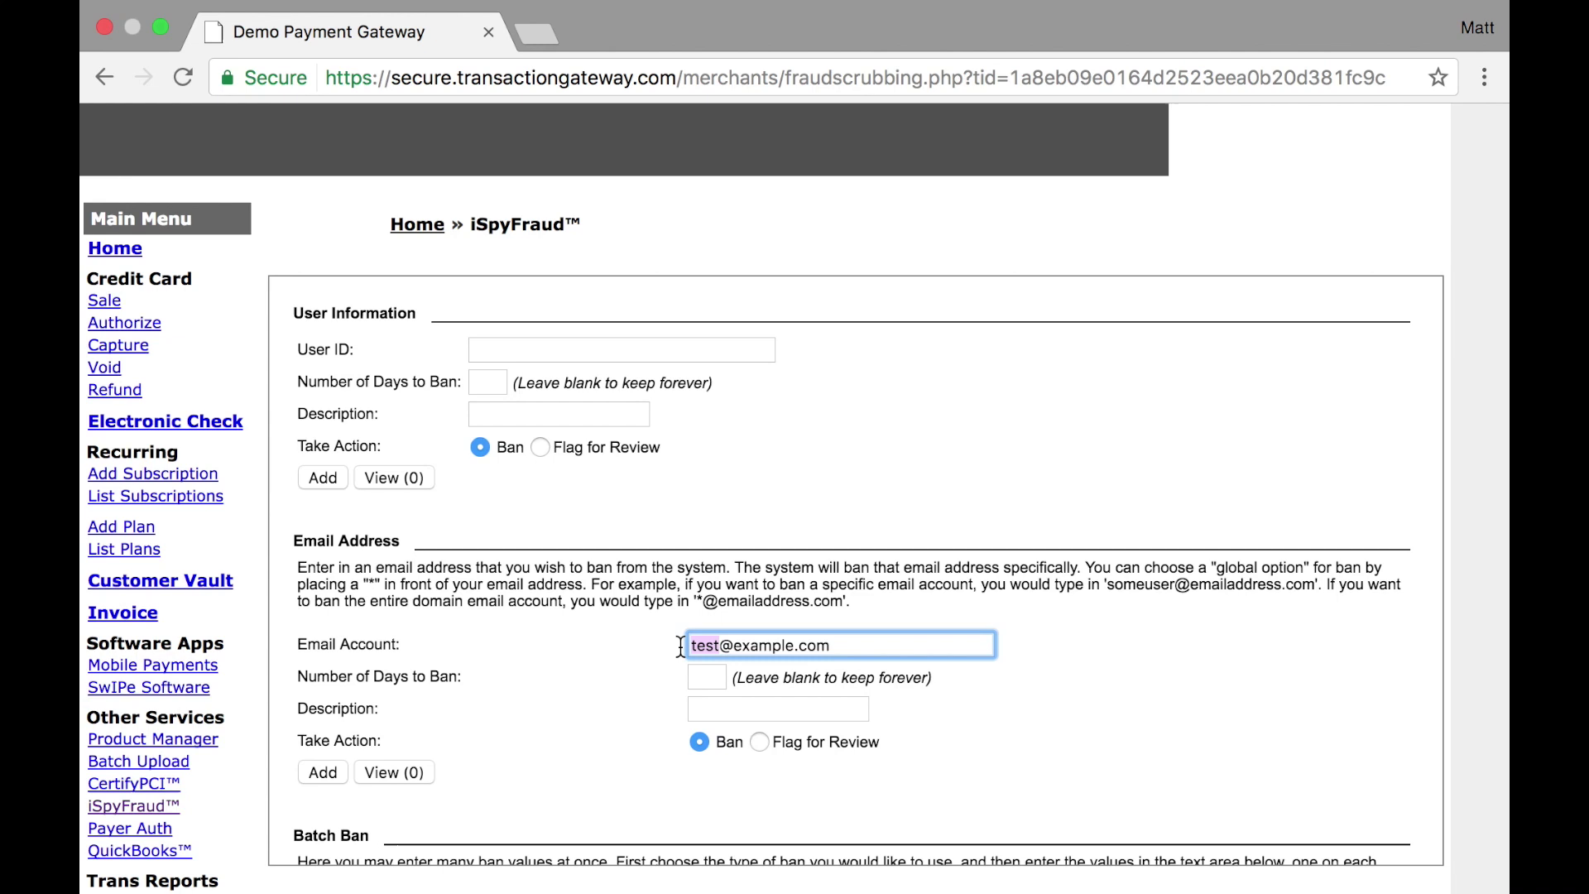
pyautogui.write('*')
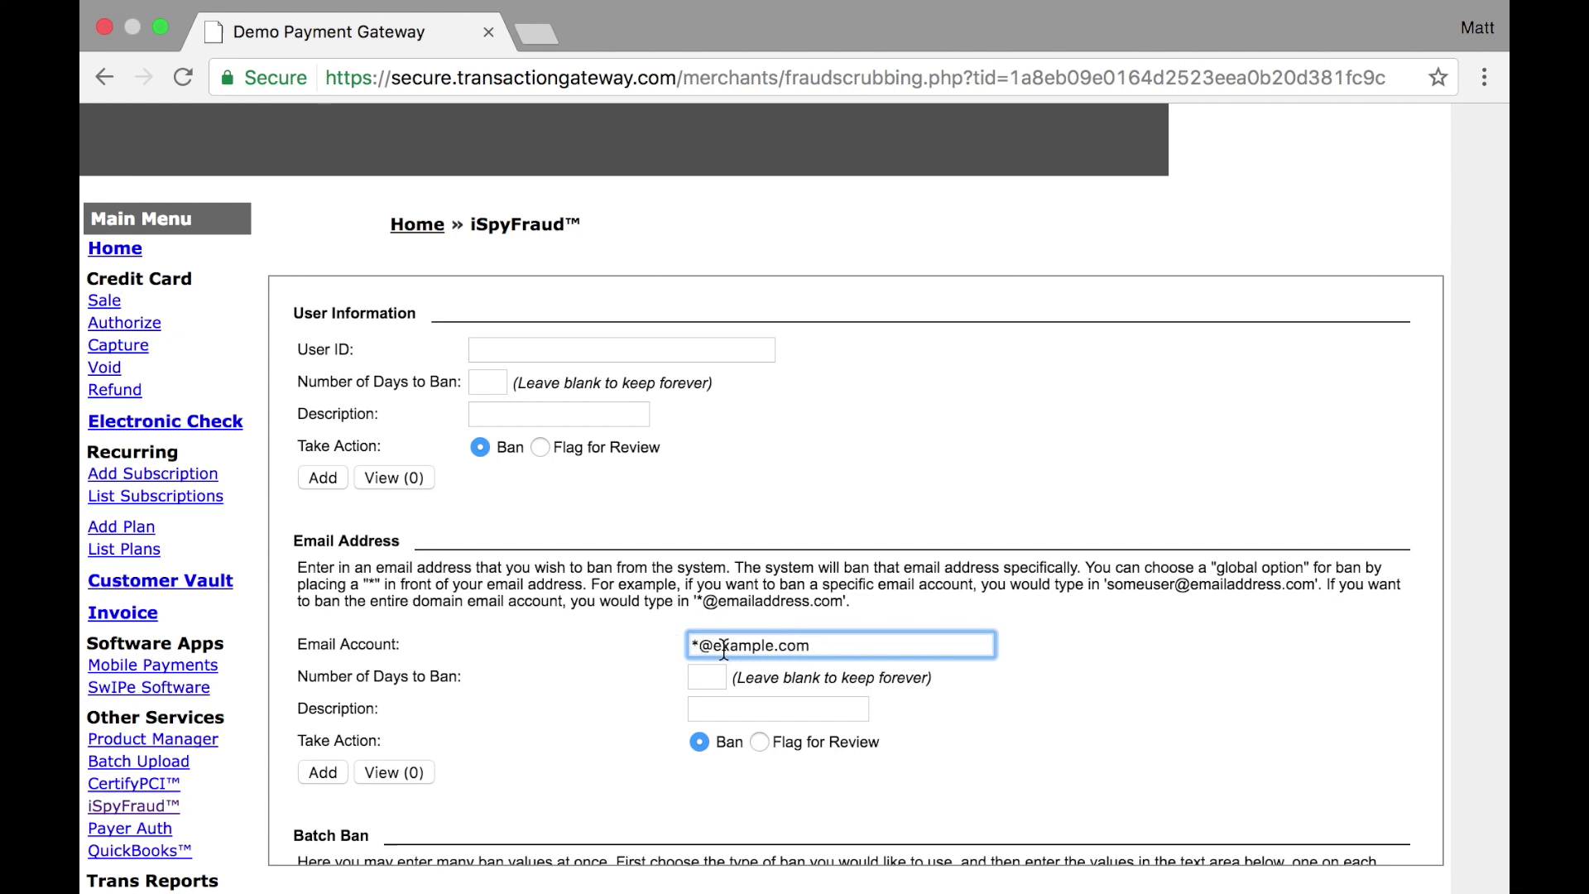
pyautogui.scroll(-6, 622, 675)
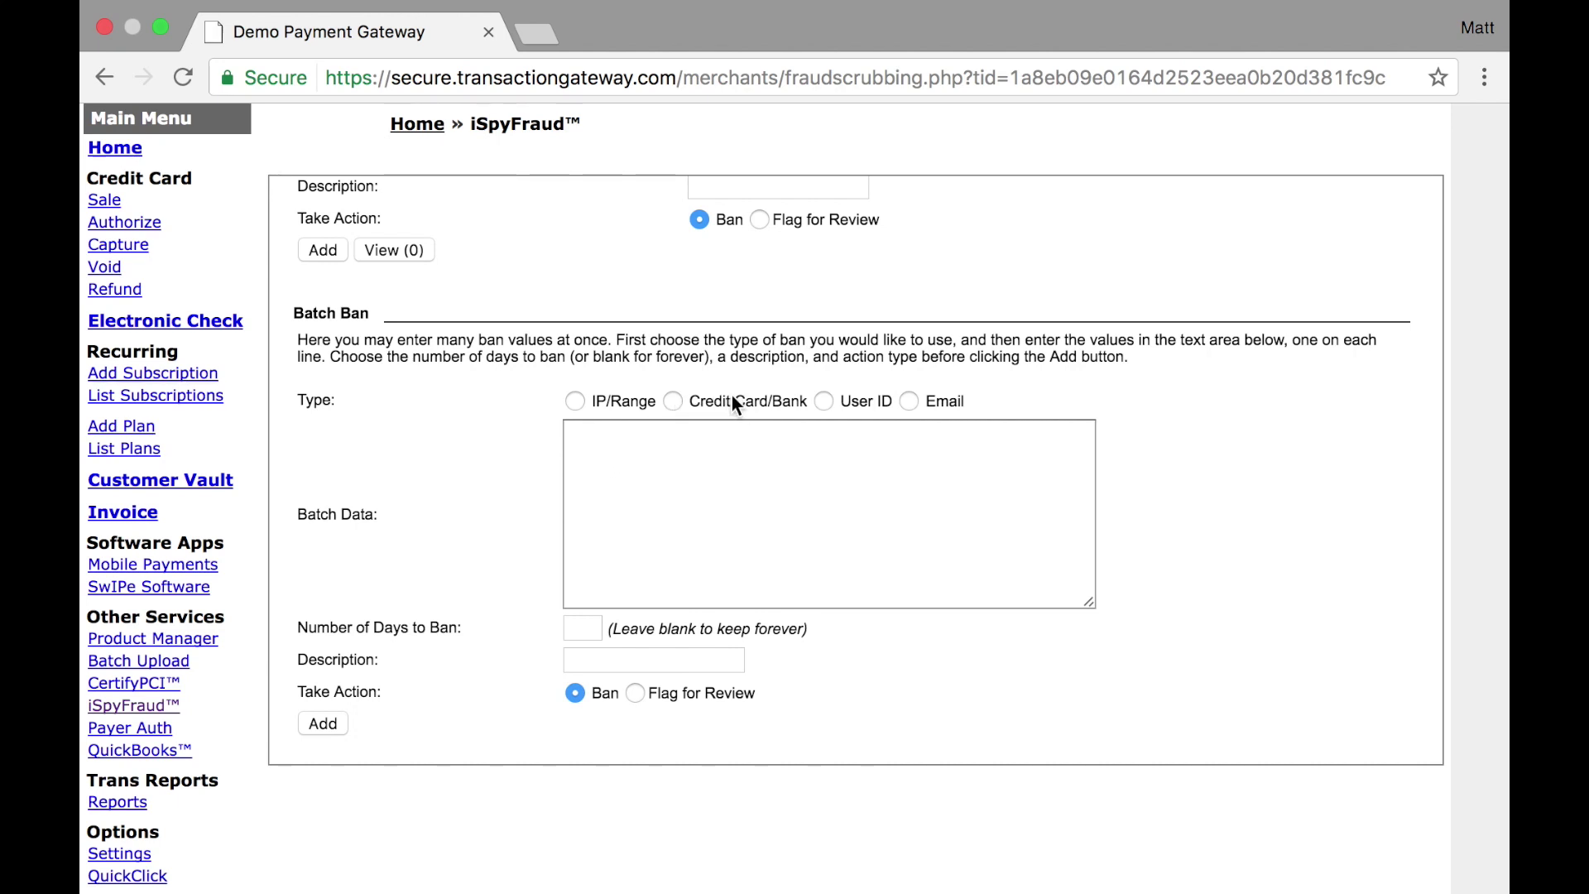
pyautogui.click(672, 402)
pyautogui.click(626, 448)
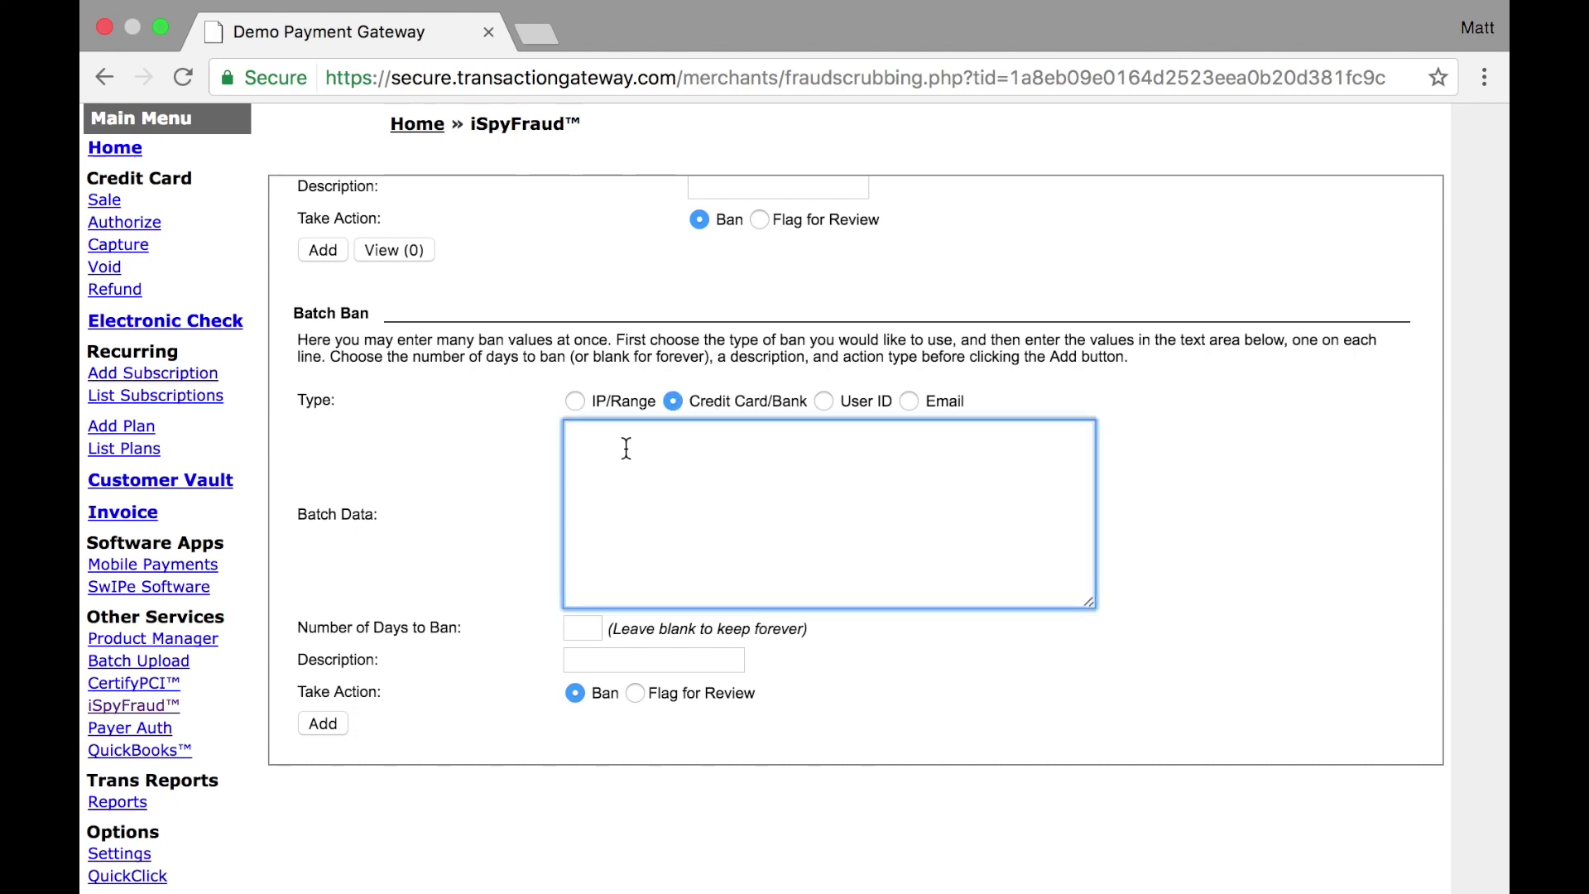
pyautogui.write('4111111111111111')
pyautogui.press('Return')
pyautogui.write('5431111111111111')
pyautogui.press('Return')
pyautogui.write('6011601160116611')
pyautogui.press('Return')
pyautogui.write('341111111111111')
pyautogui.click(594, 633)
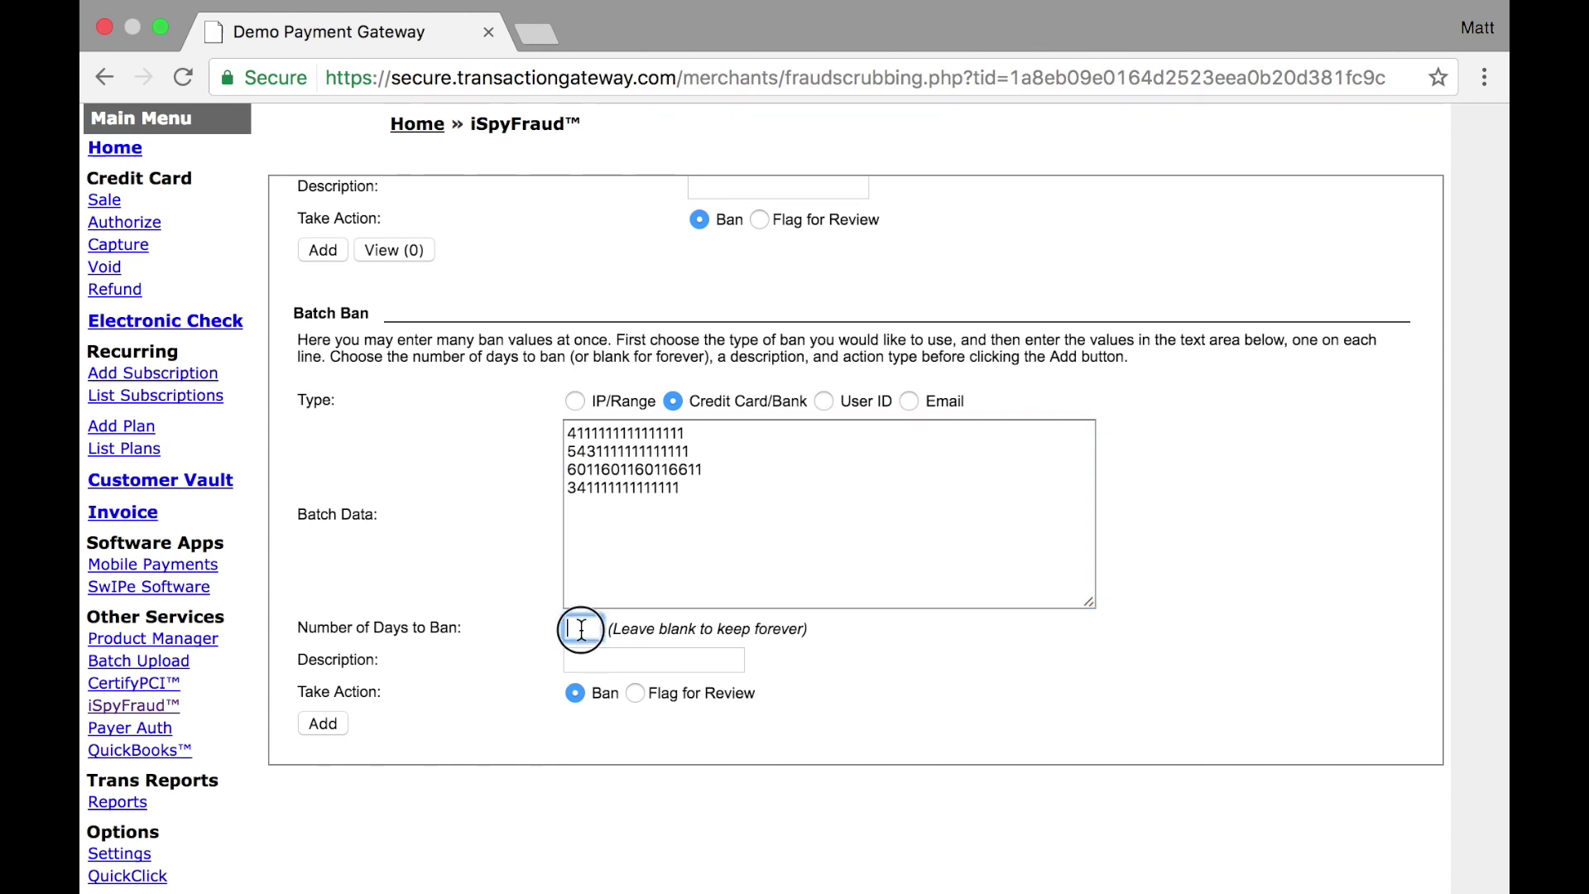
pyautogui.click(602, 660)
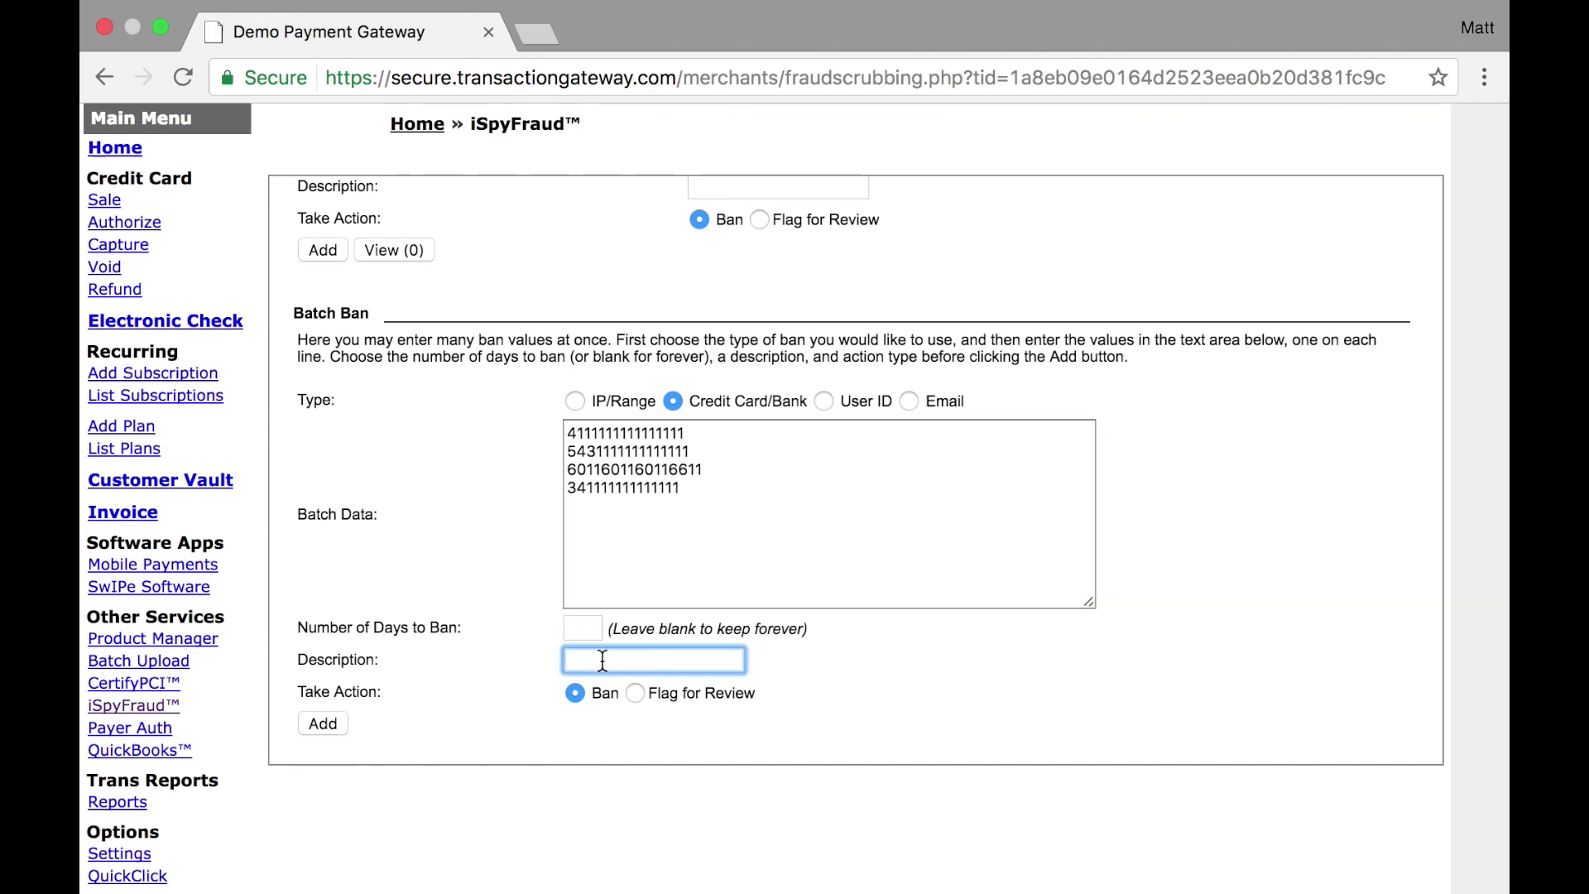
pyautogui.write('test')
pyautogui.click(321, 724)
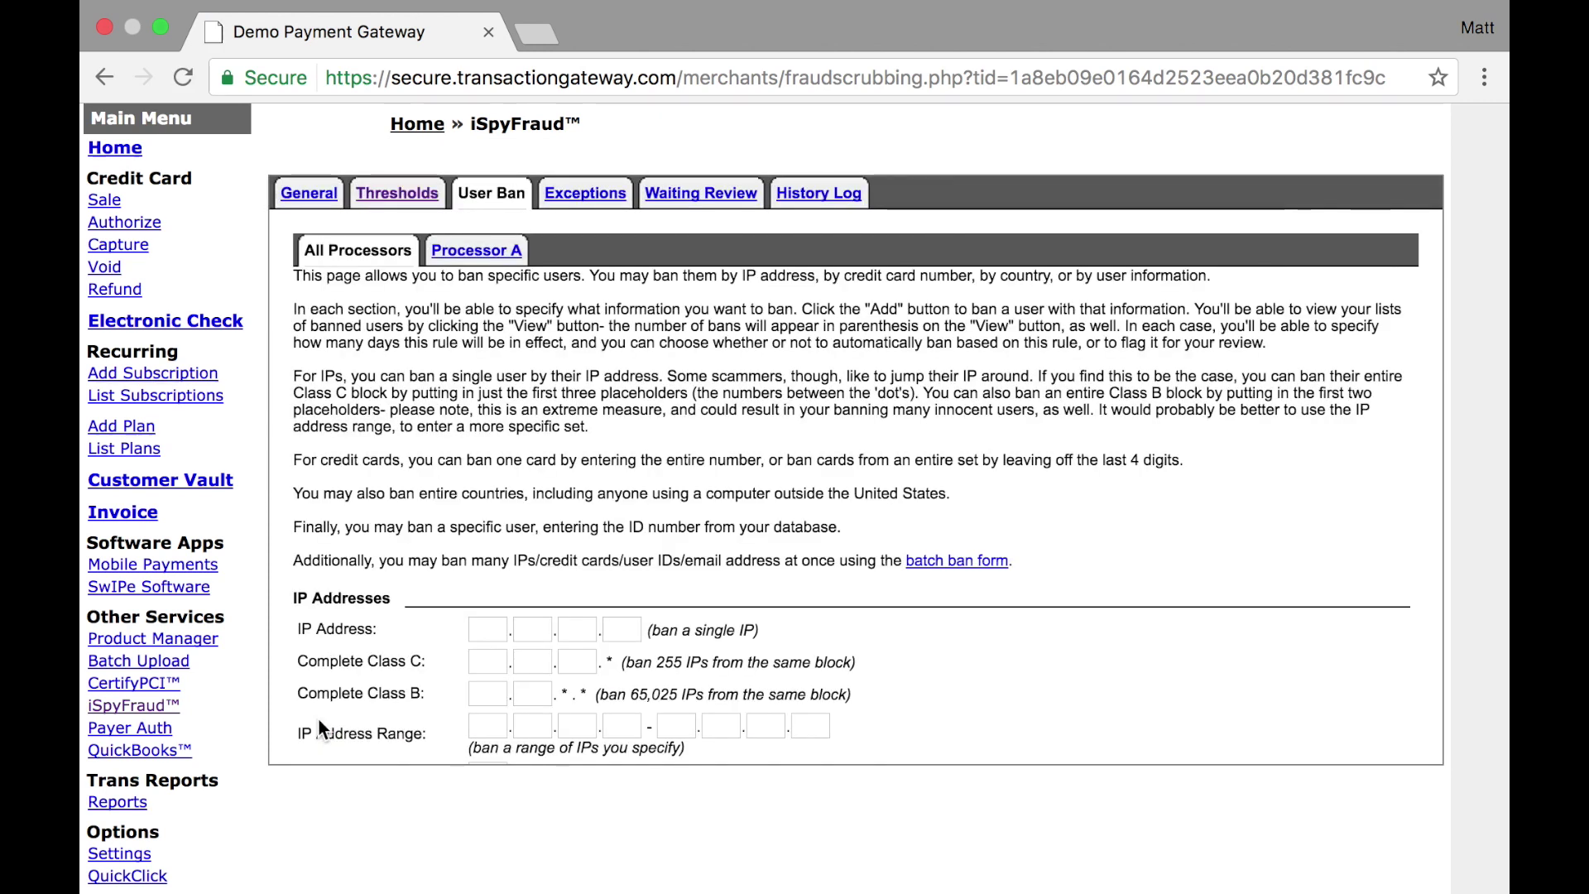
pyautogui.scroll(-8, 410, 644)
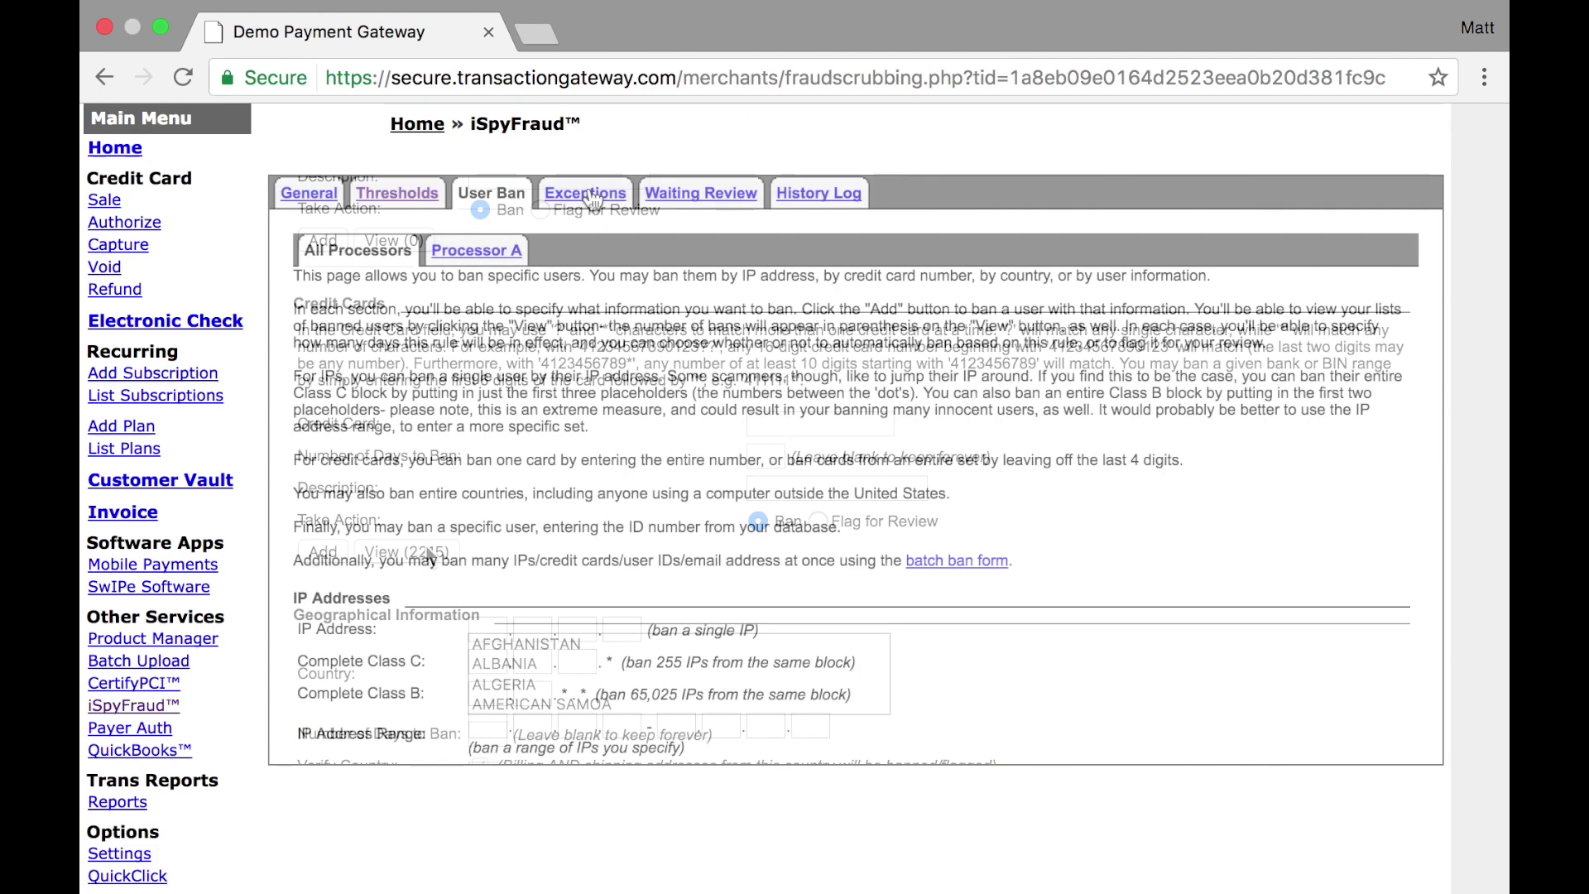
# Add 324.542.7776.3 to the IP Address White List on the Exceptions page
pyautogui.click(590, 195)
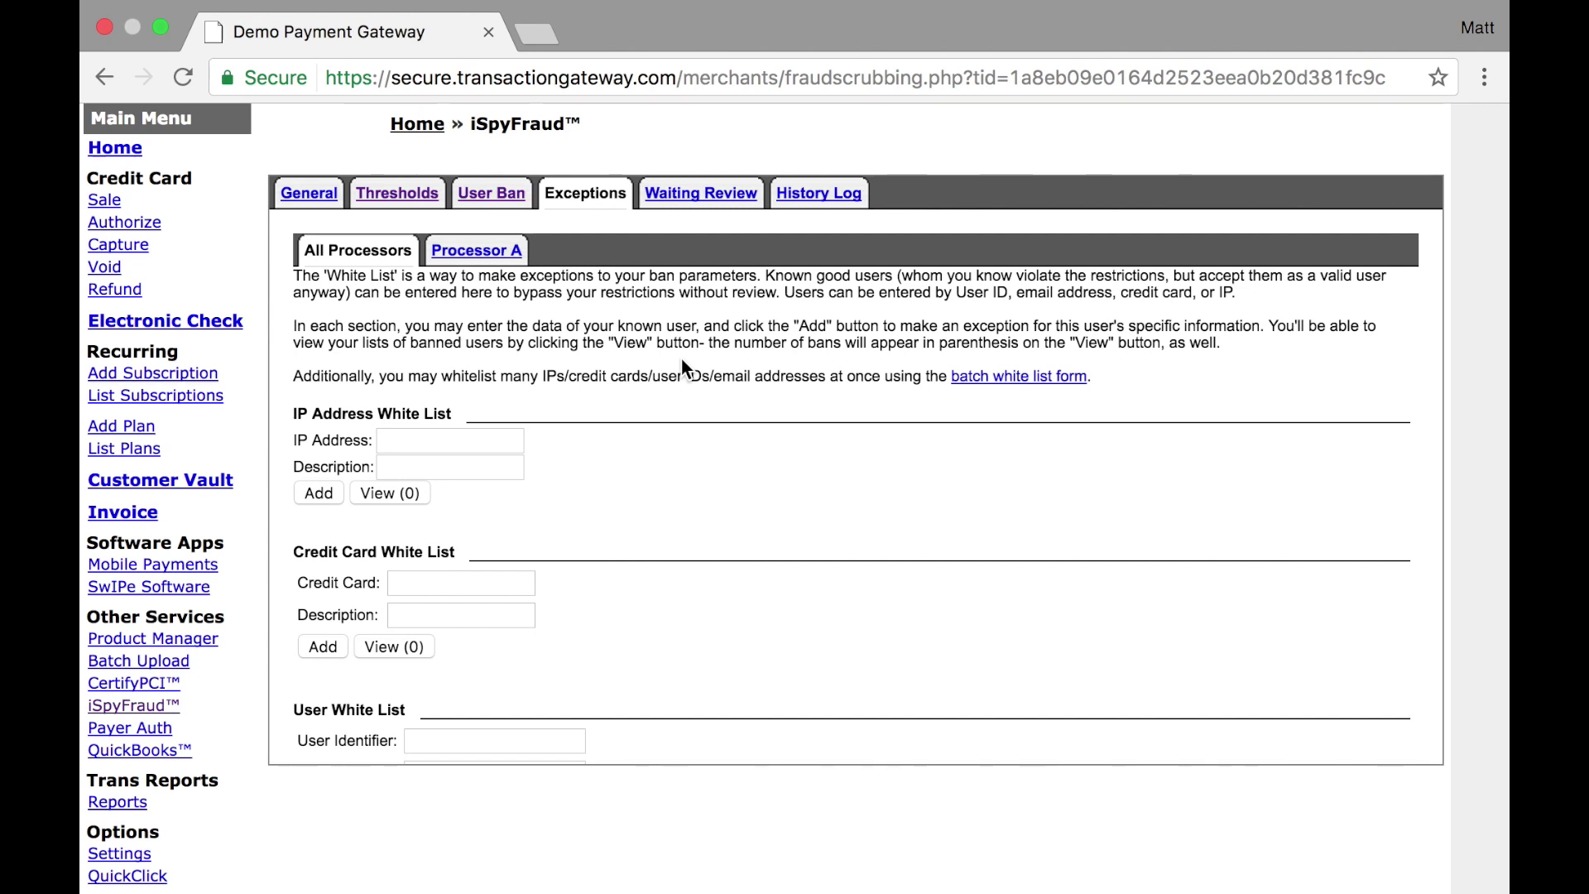
pyautogui.scroll(-3, 680, 356)
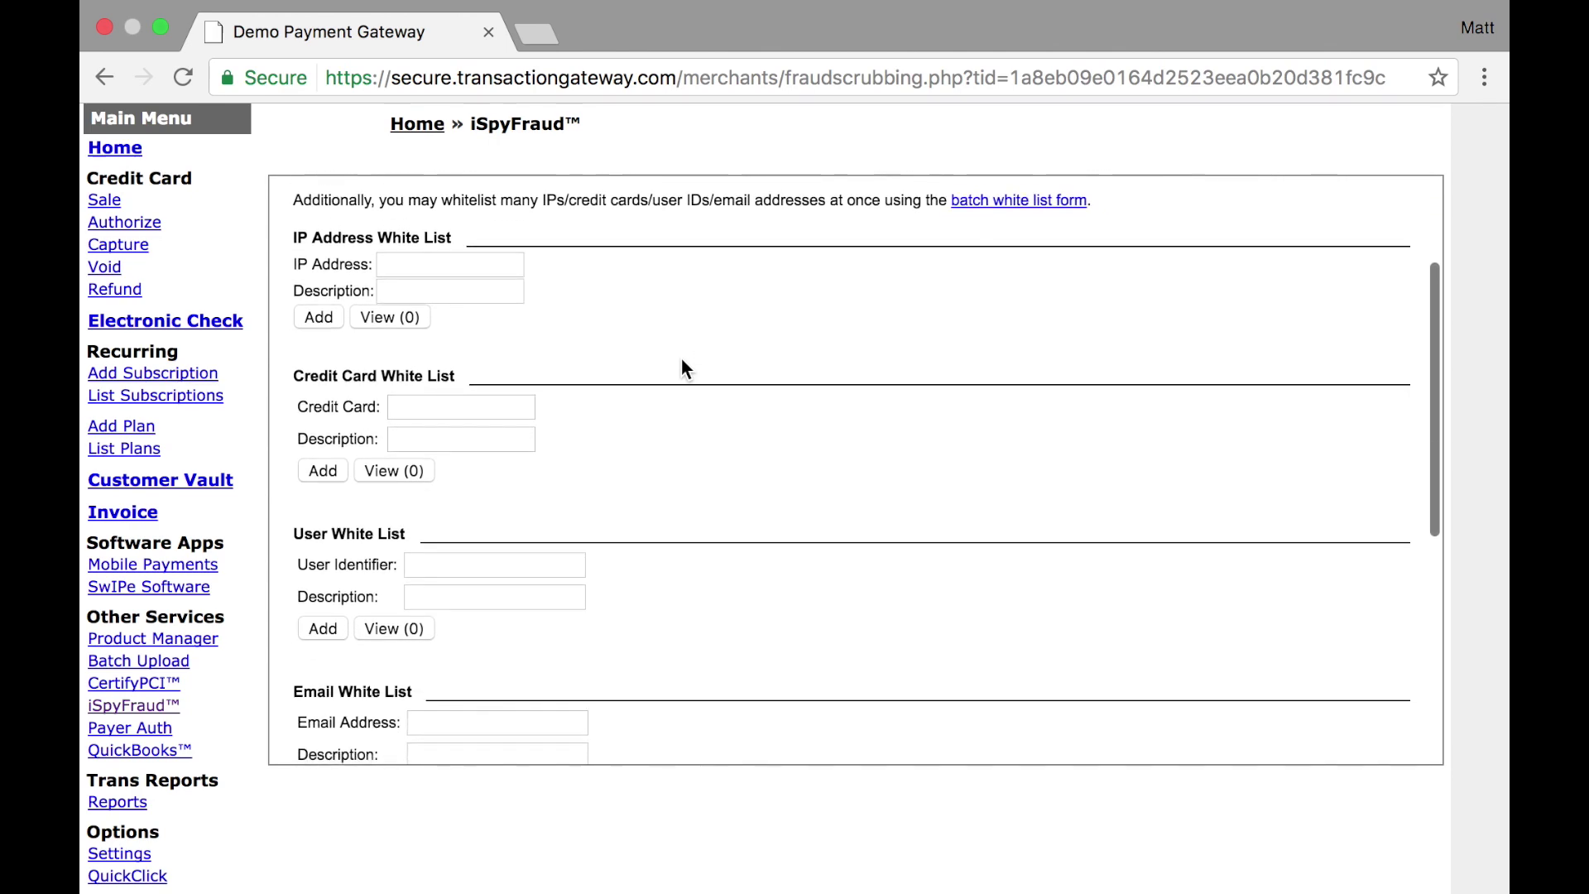
pyautogui.scroll(-1, 682, 358)
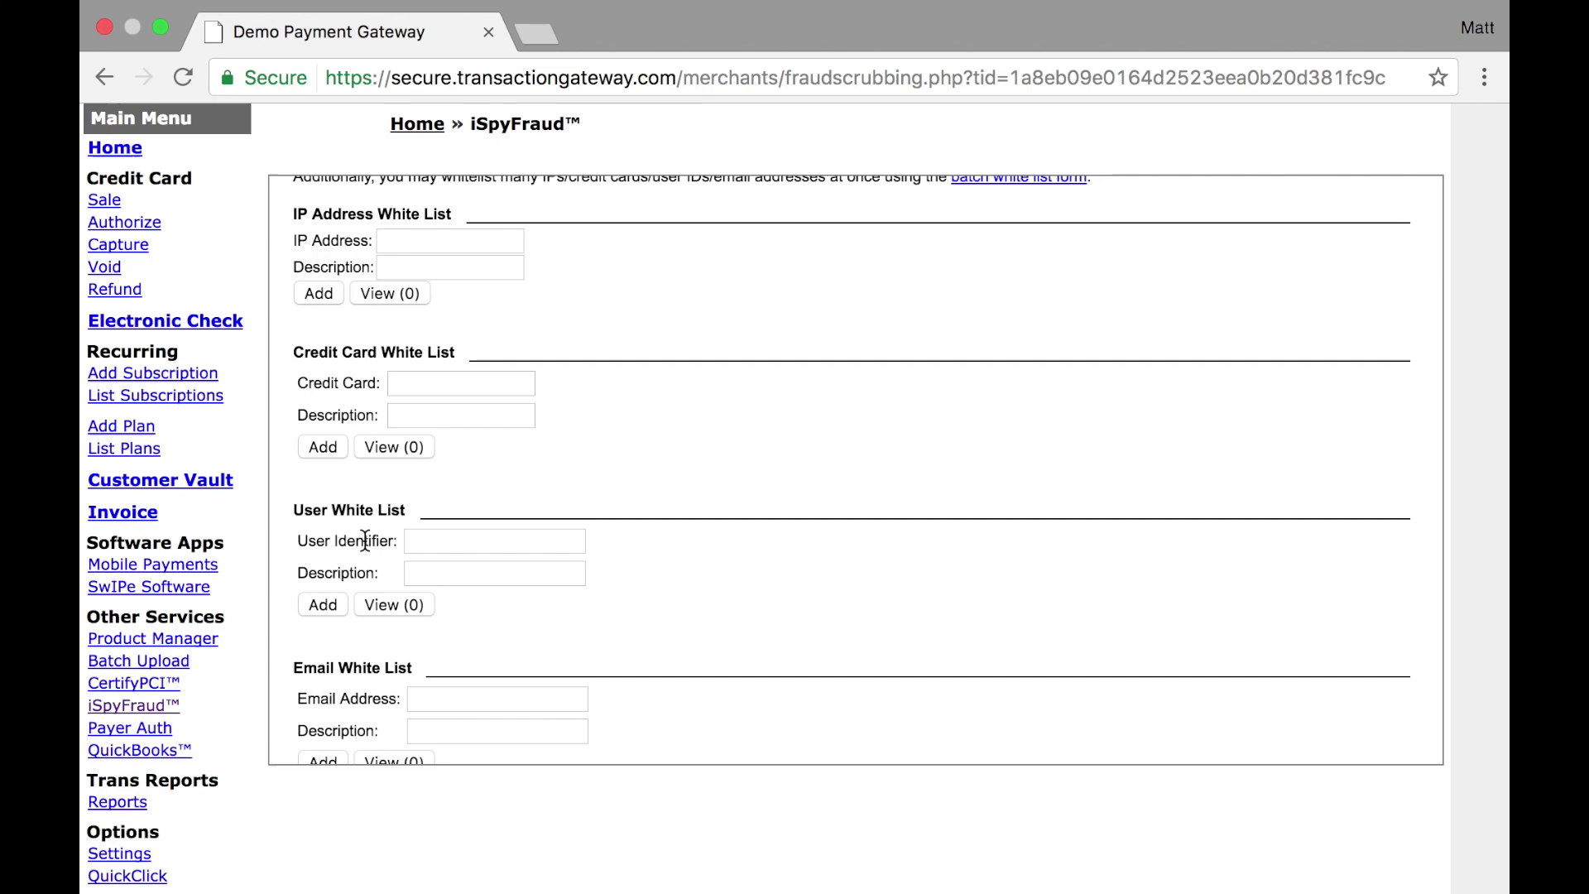
pyautogui.scroll(-4, 351, 691)
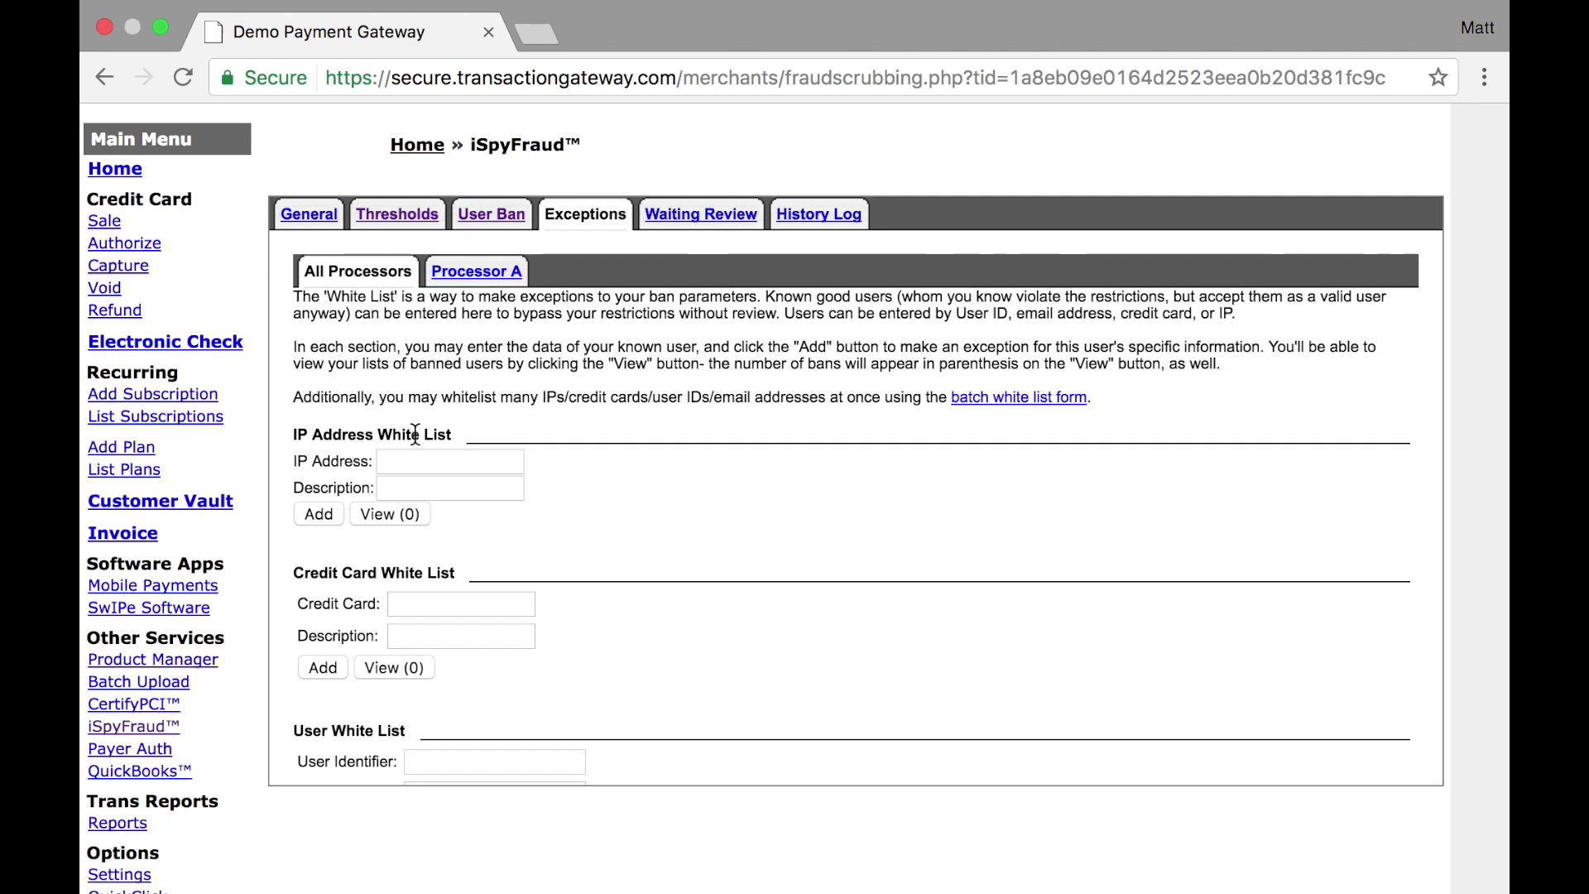
pyautogui.click(398, 456)
pyautogui.write('324.542.7776.3')
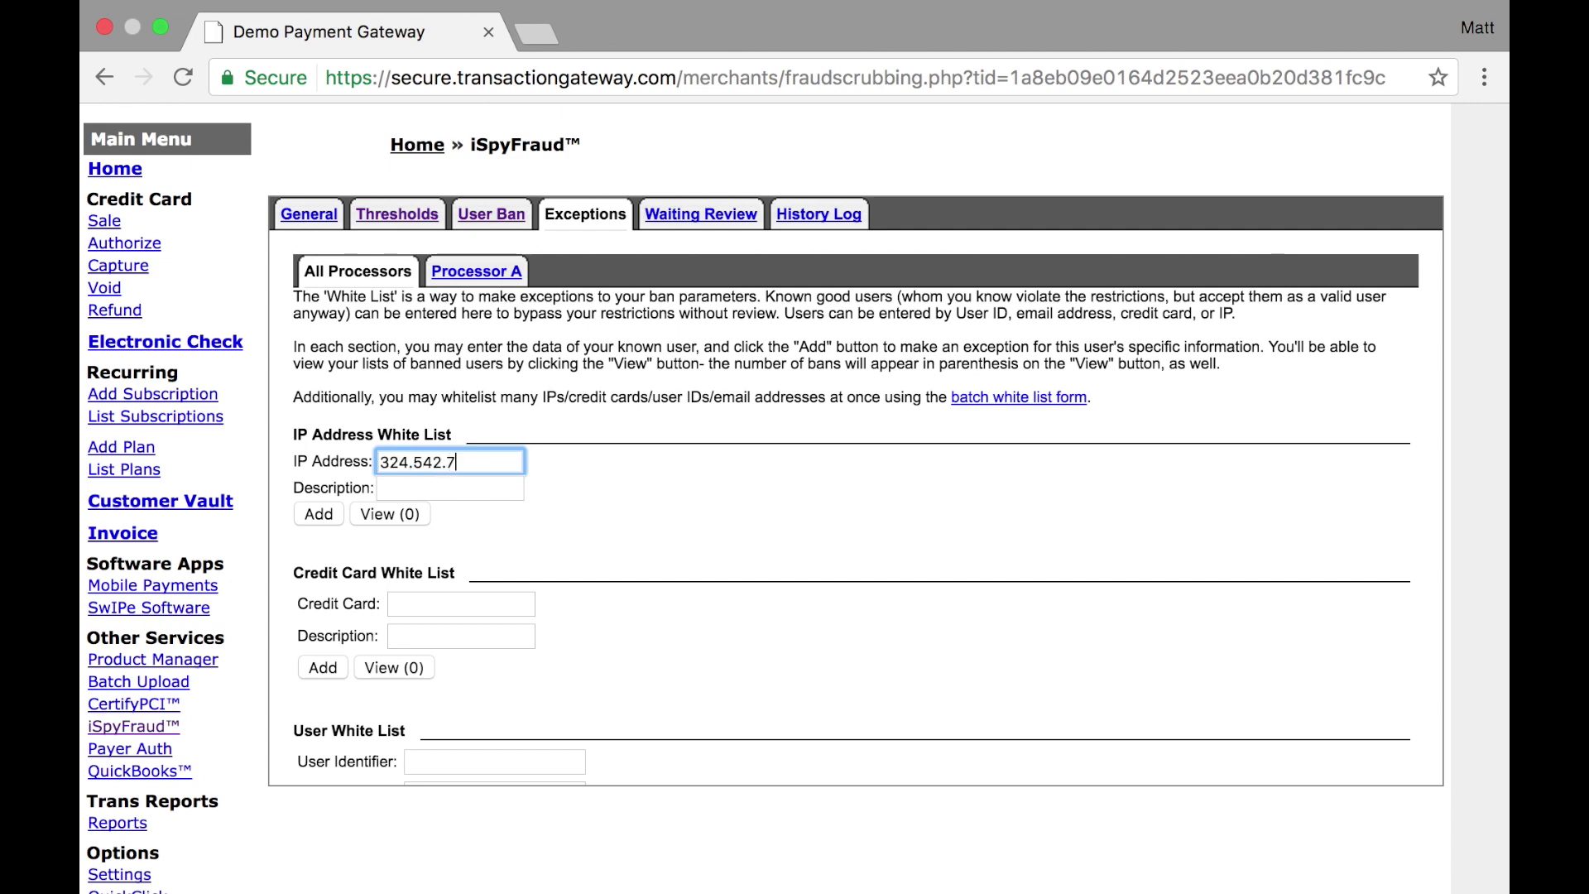
pyautogui.click(314, 514)
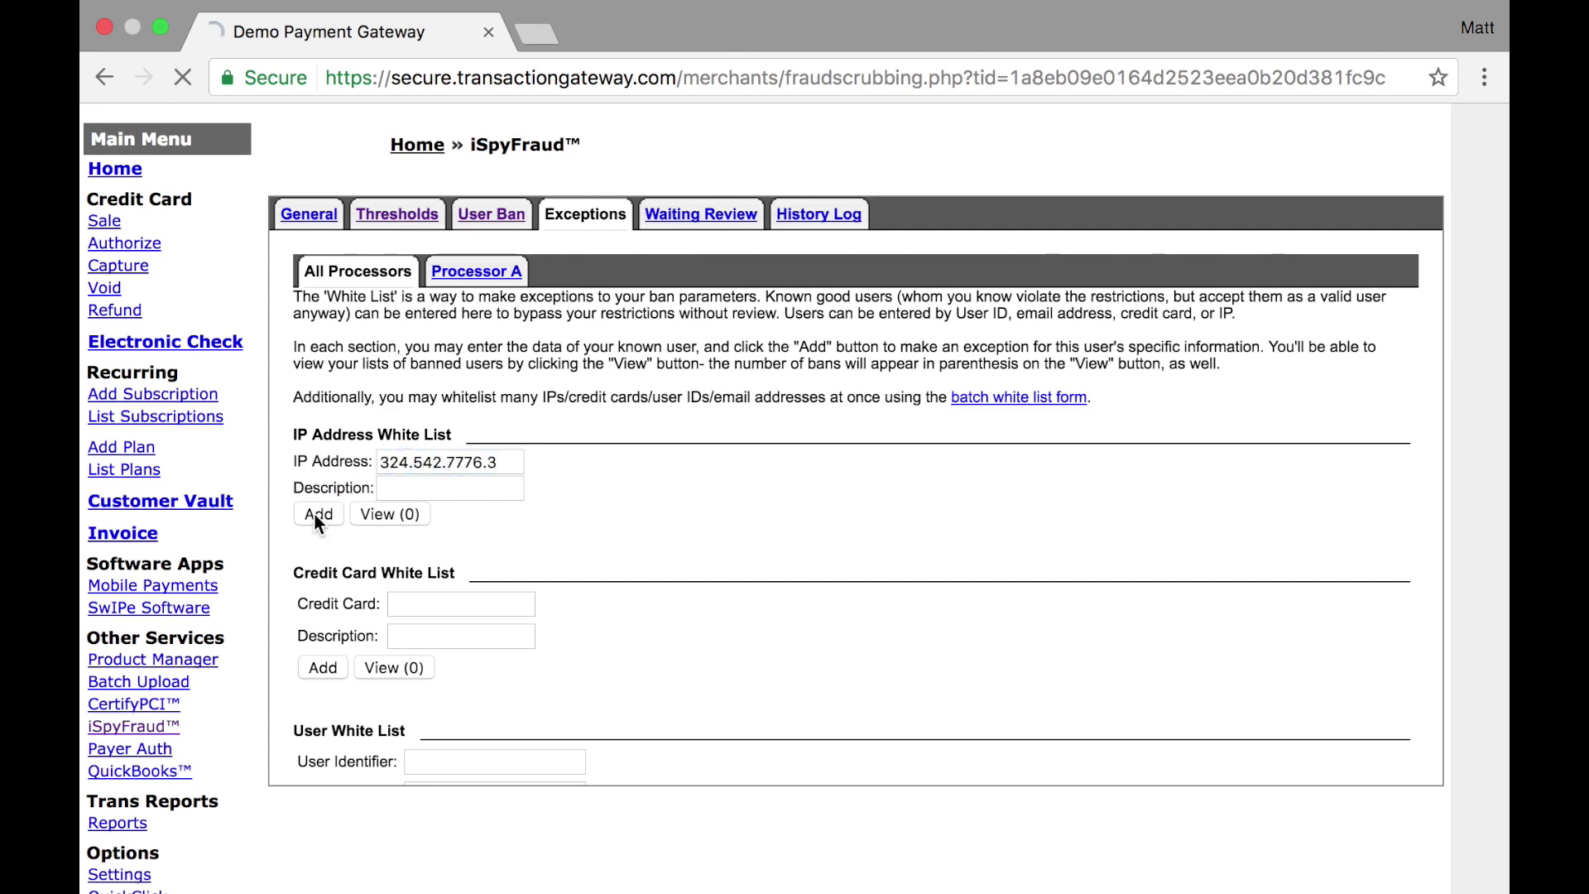
# View the whitelisted IPs and delete the 324.542.7776.3 entry
pyautogui.click(379, 515)
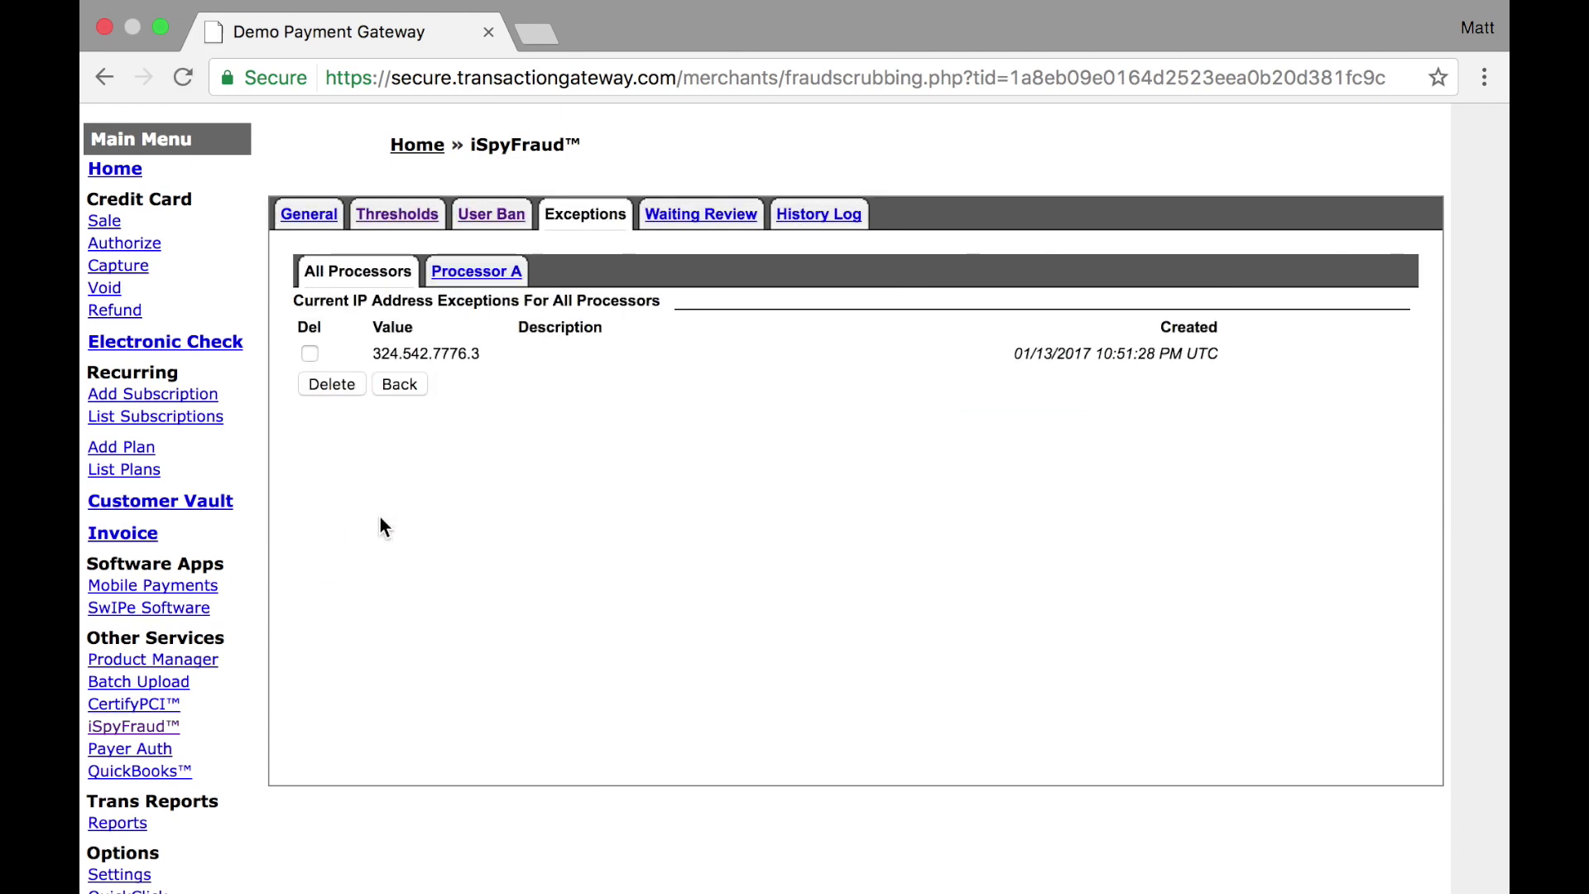
pyautogui.doubleClick(415, 347)
pyautogui.moveTo(415, 348); pyautogui.dragTo(477, 353)
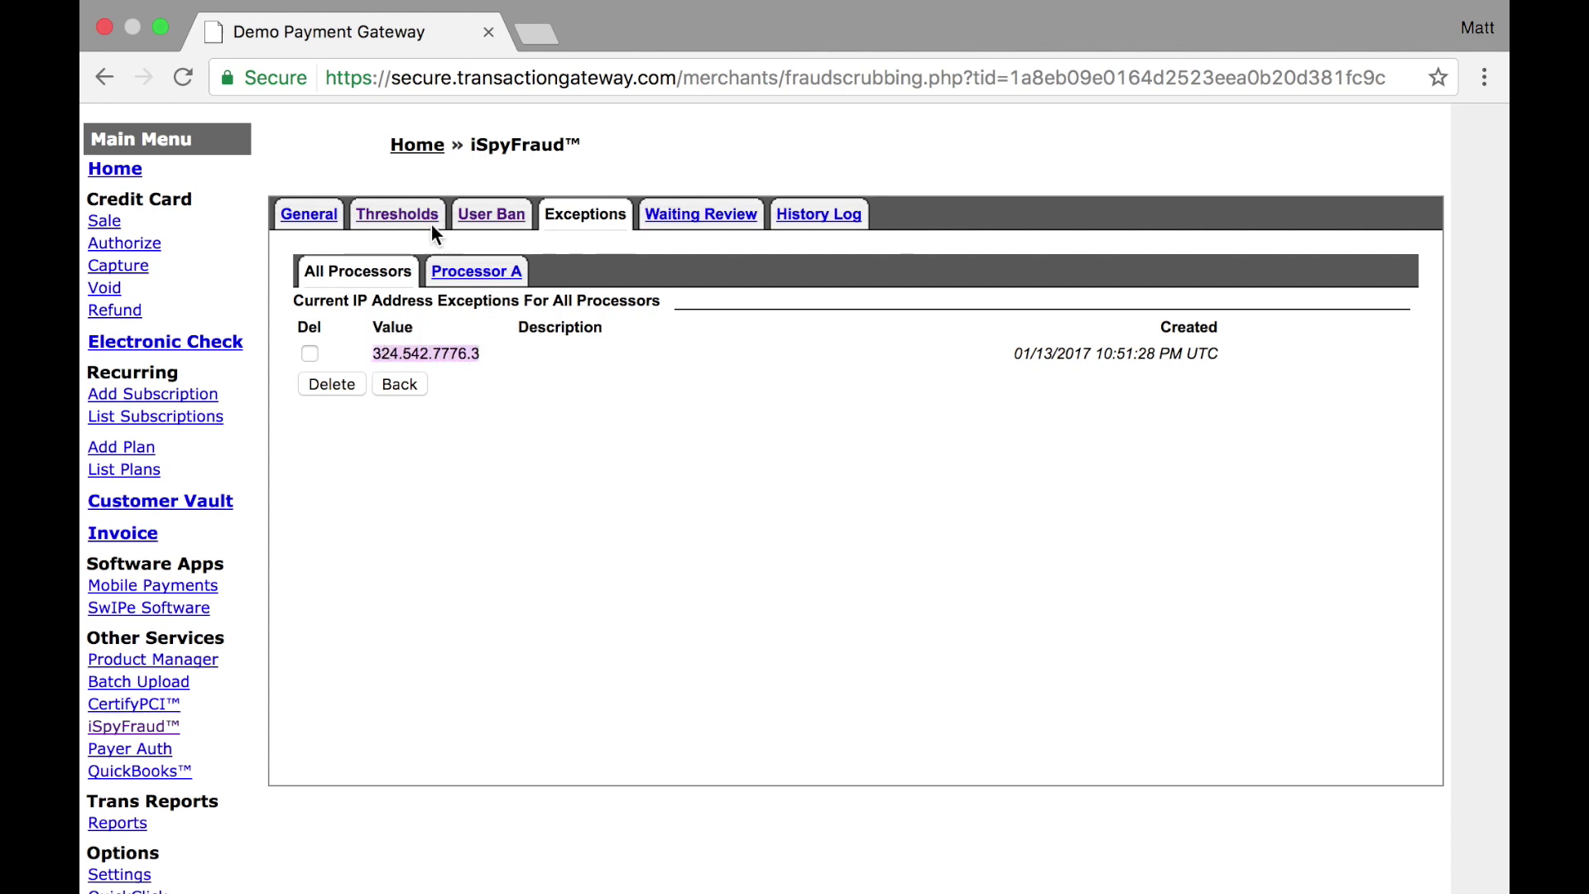
pyautogui.click(330, 385)
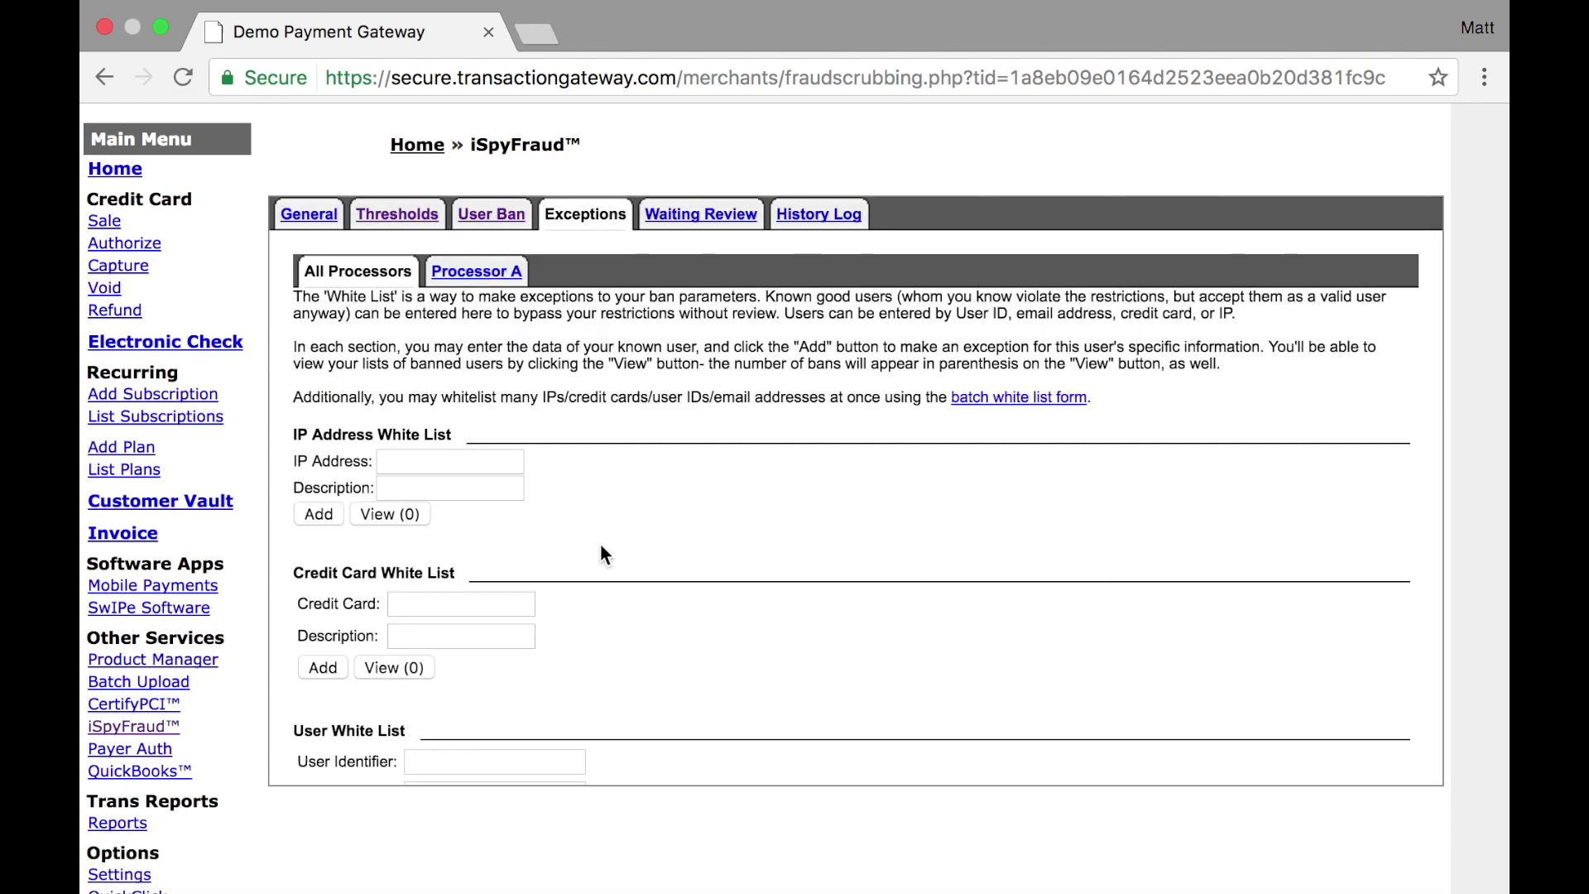
# Scroll down and back up through the Exceptions page
pyautogui.scroll(-6, 489, 606)
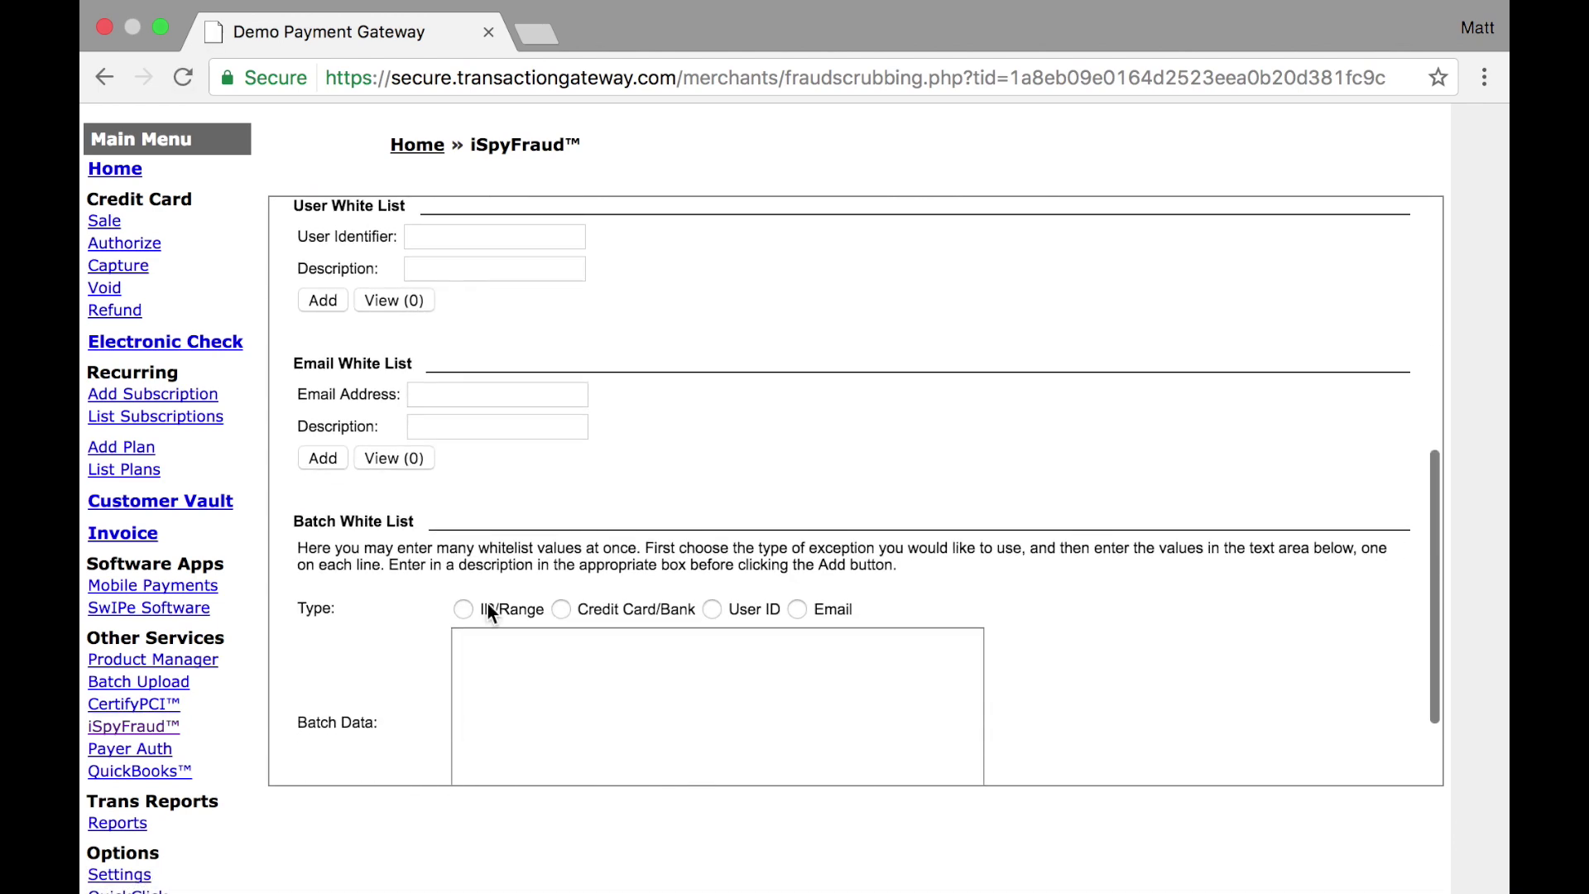
pyautogui.scroll(6, 488, 604)
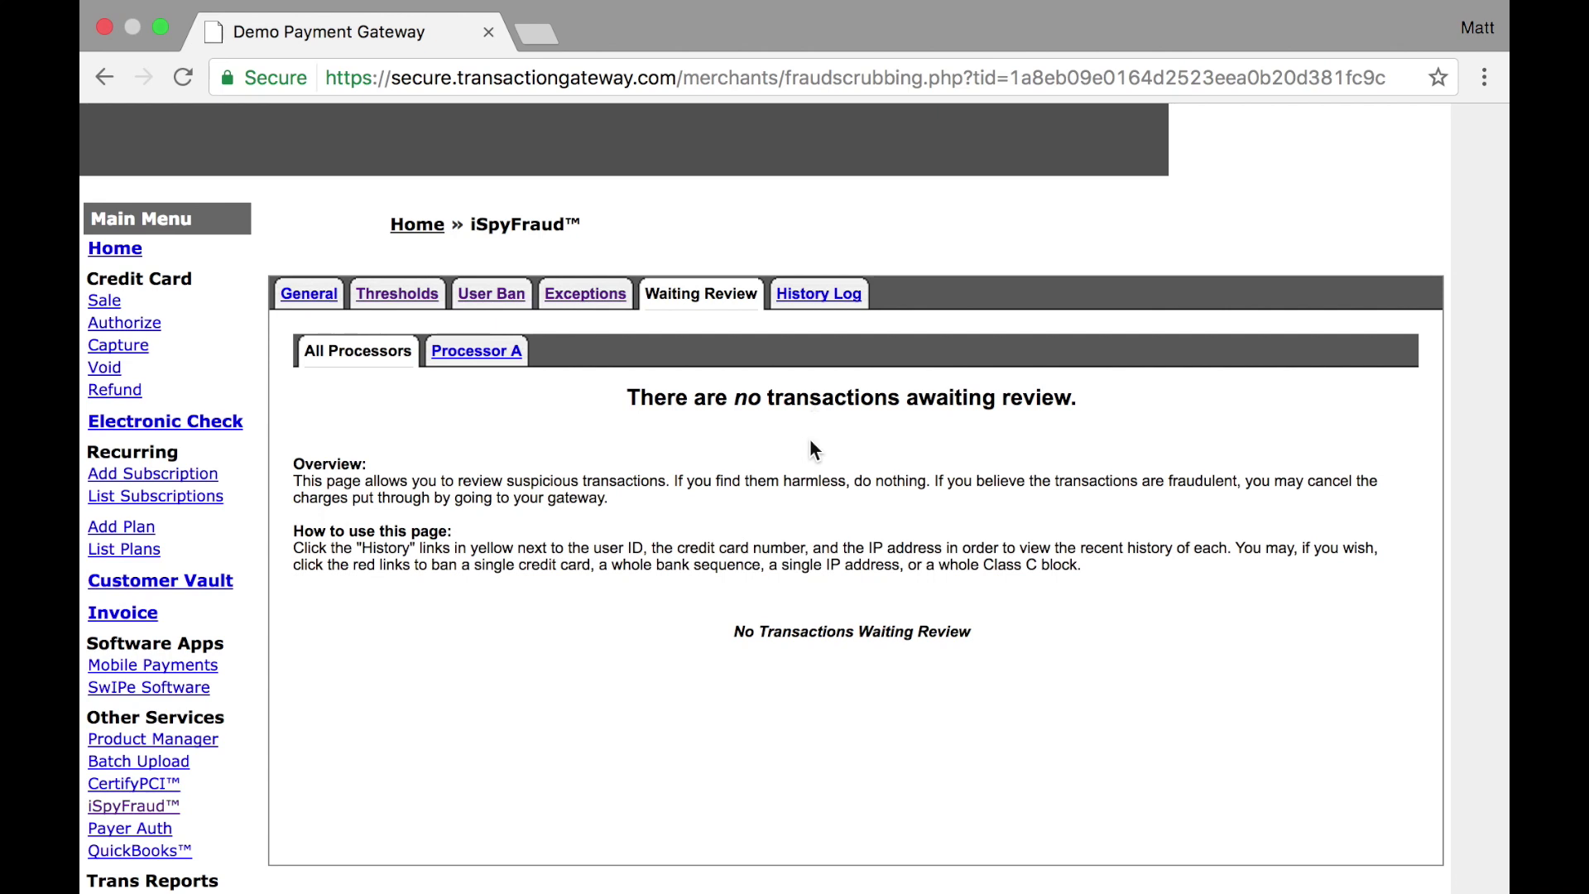
# Ban the credit card from the denied transaction in the History Log and acknowledge the confirmation
pyautogui.click(821, 294)
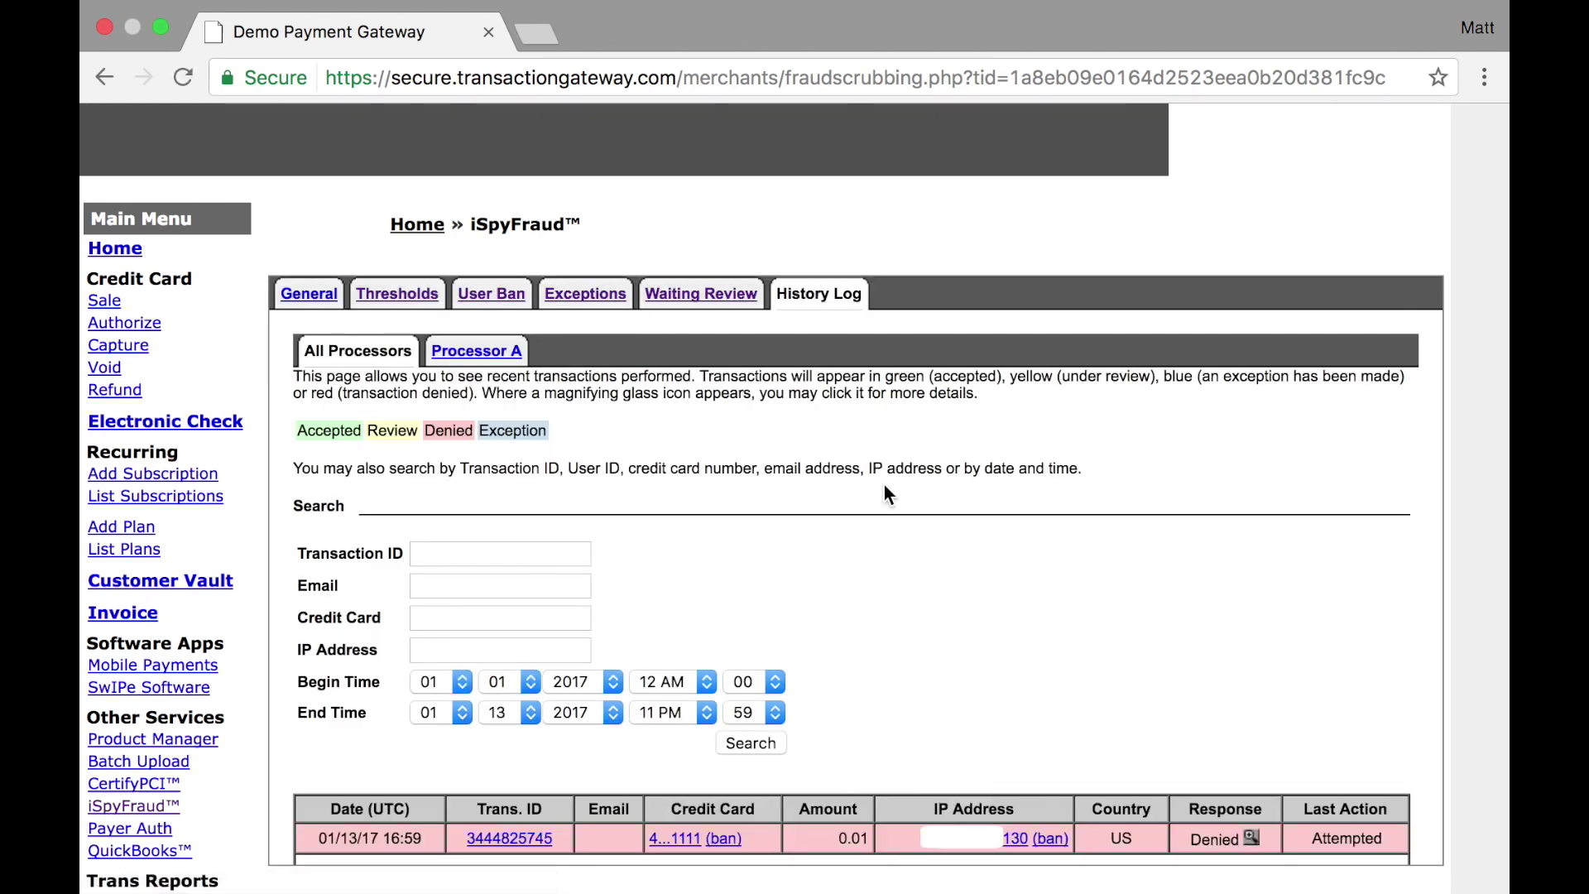
pyautogui.scroll(-3, 884, 486)
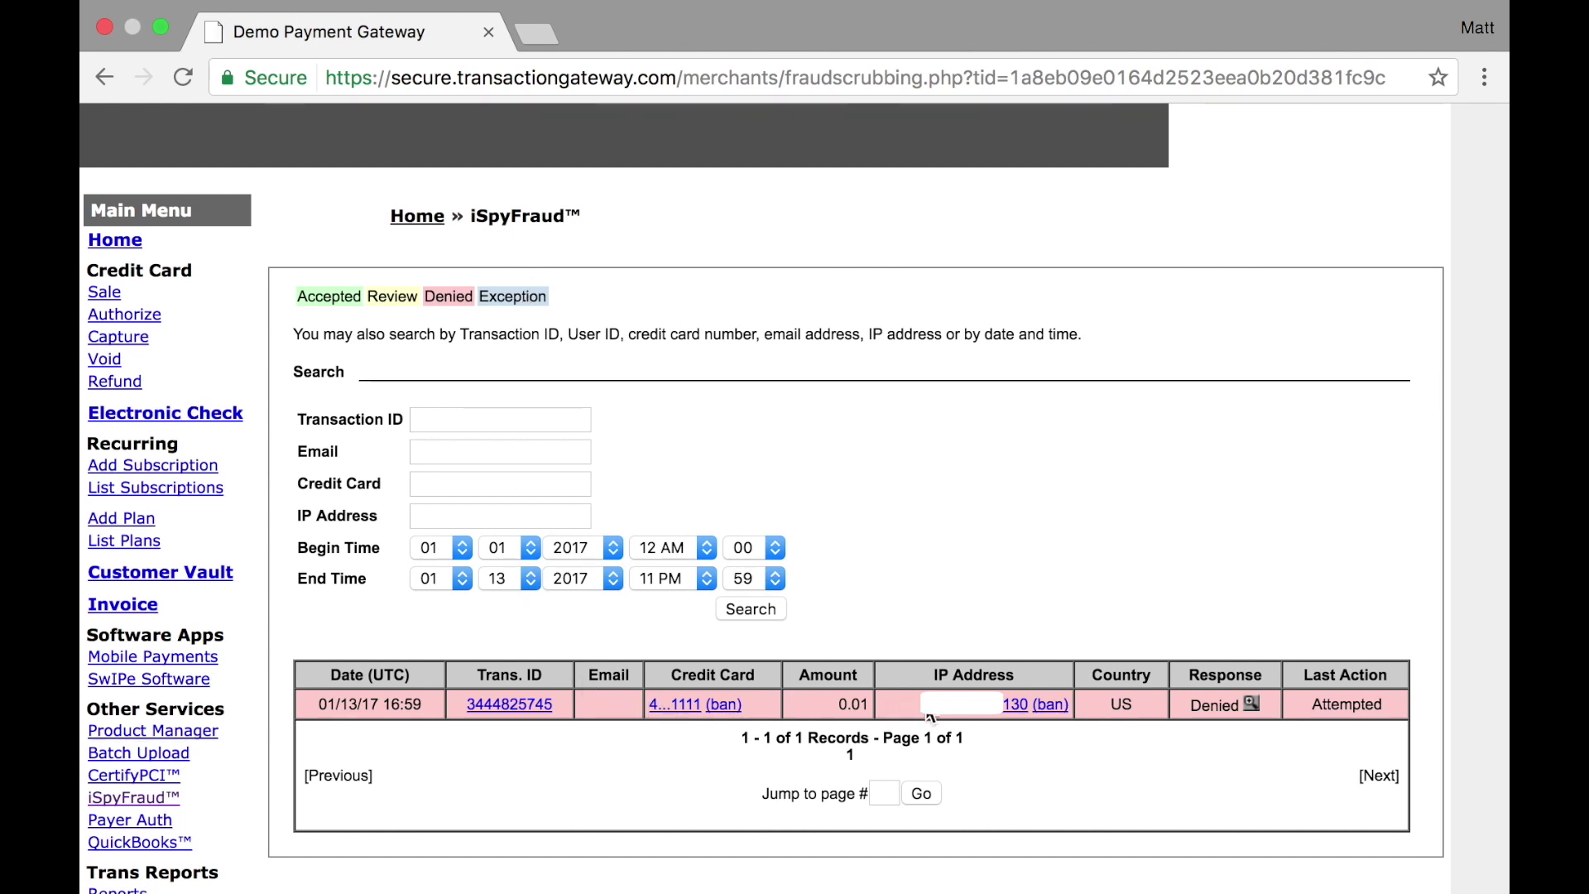
pyautogui.click(1252, 703)
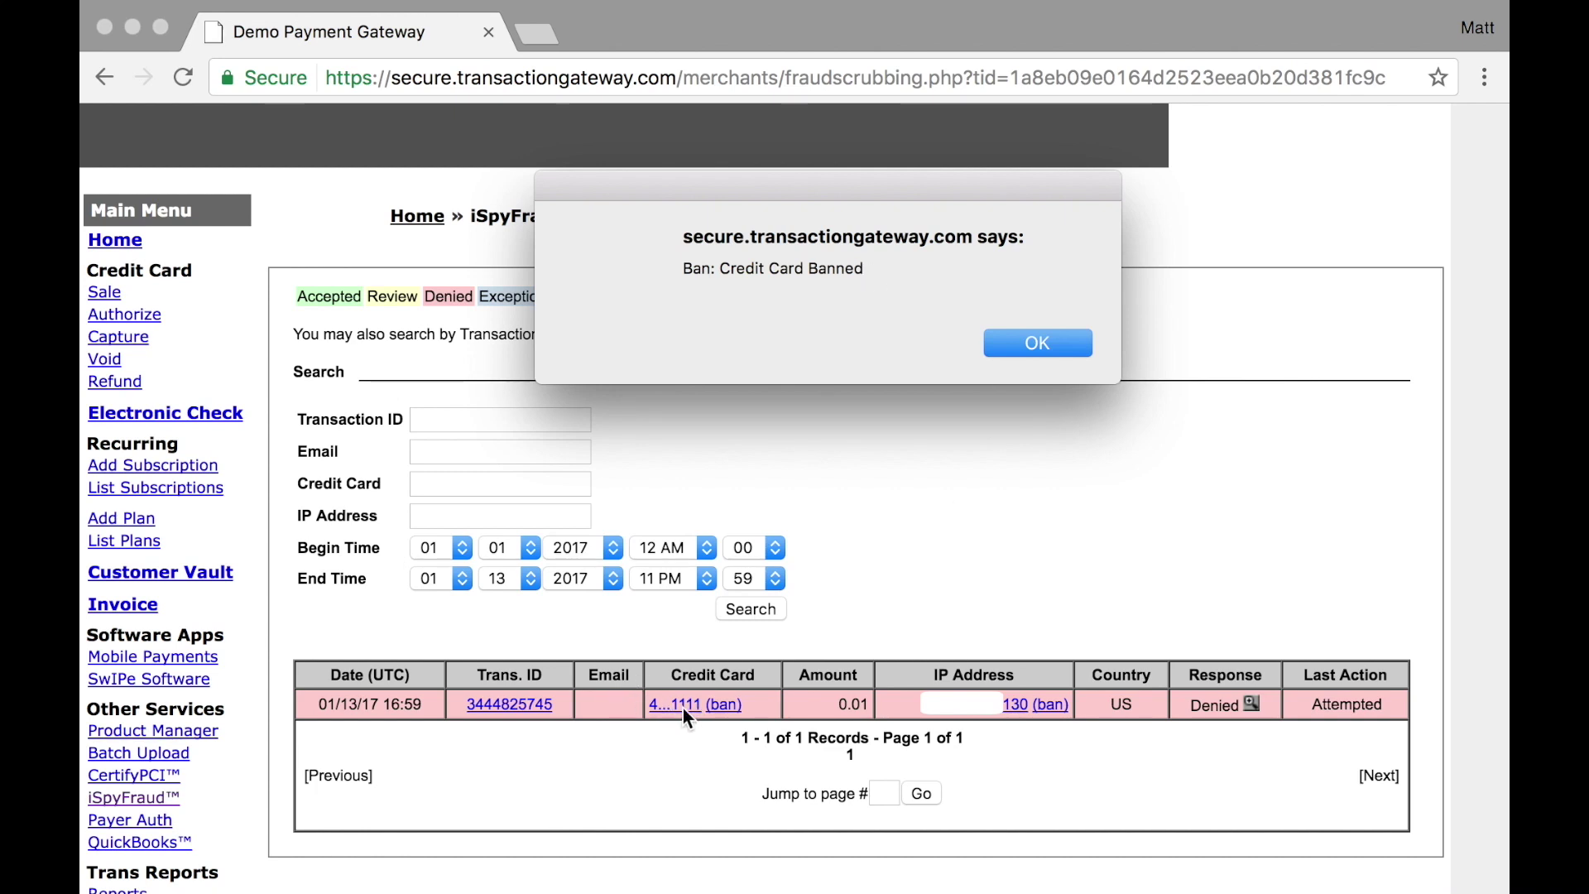
pyautogui.click(1036, 343)
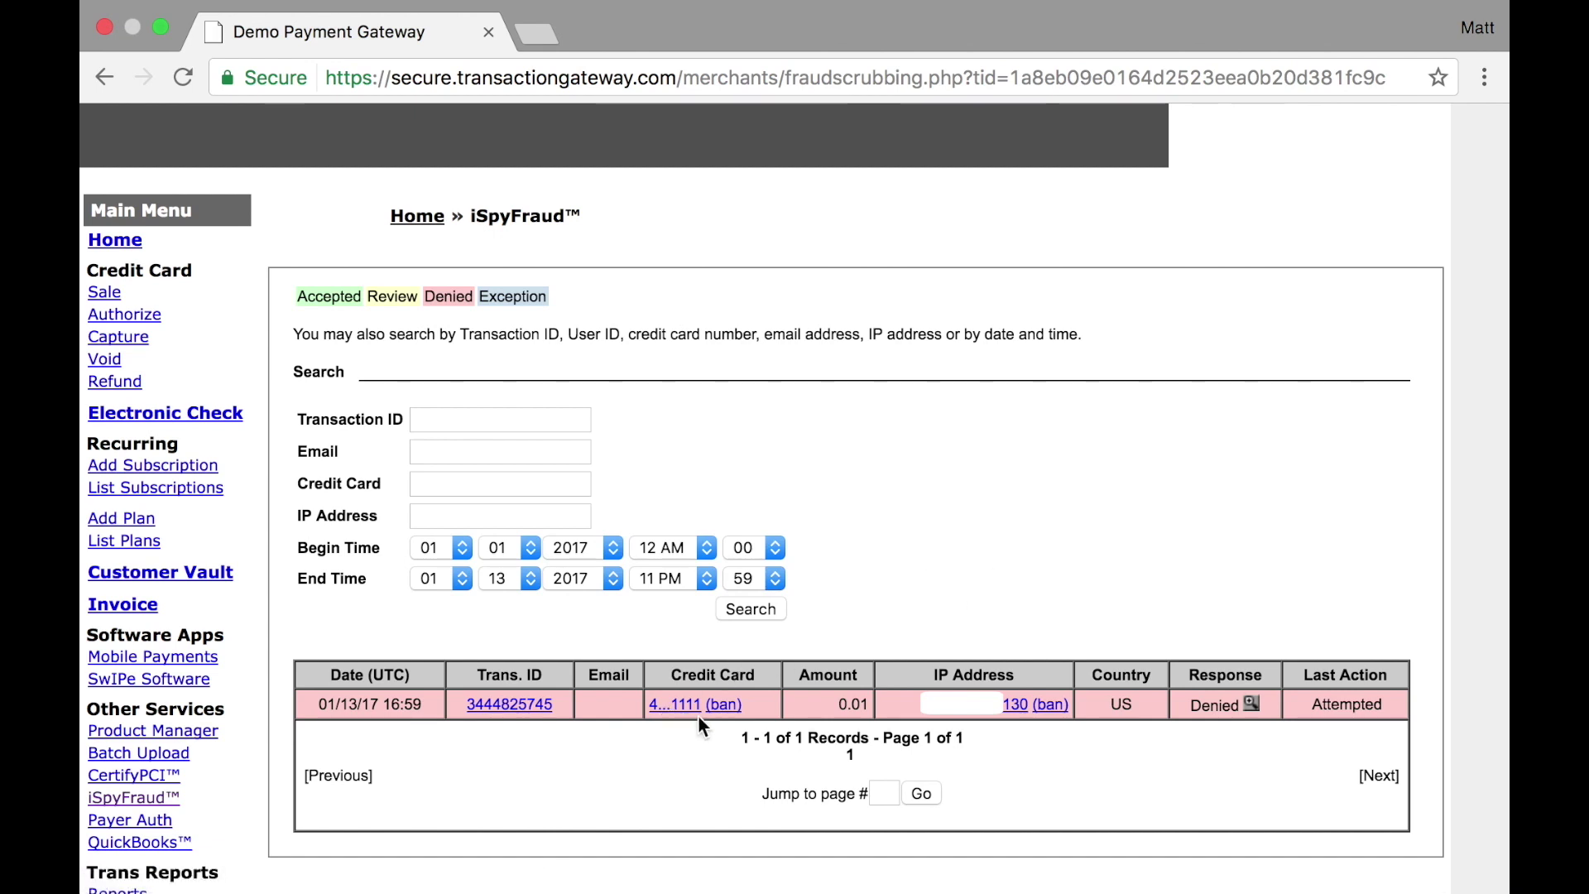
# Ban the denied transaction's IP address, ending in 130, via the prefilled IP ban form
pyautogui.click(1050, 709)
pyautogui.scroll(-4, 1051, 713)
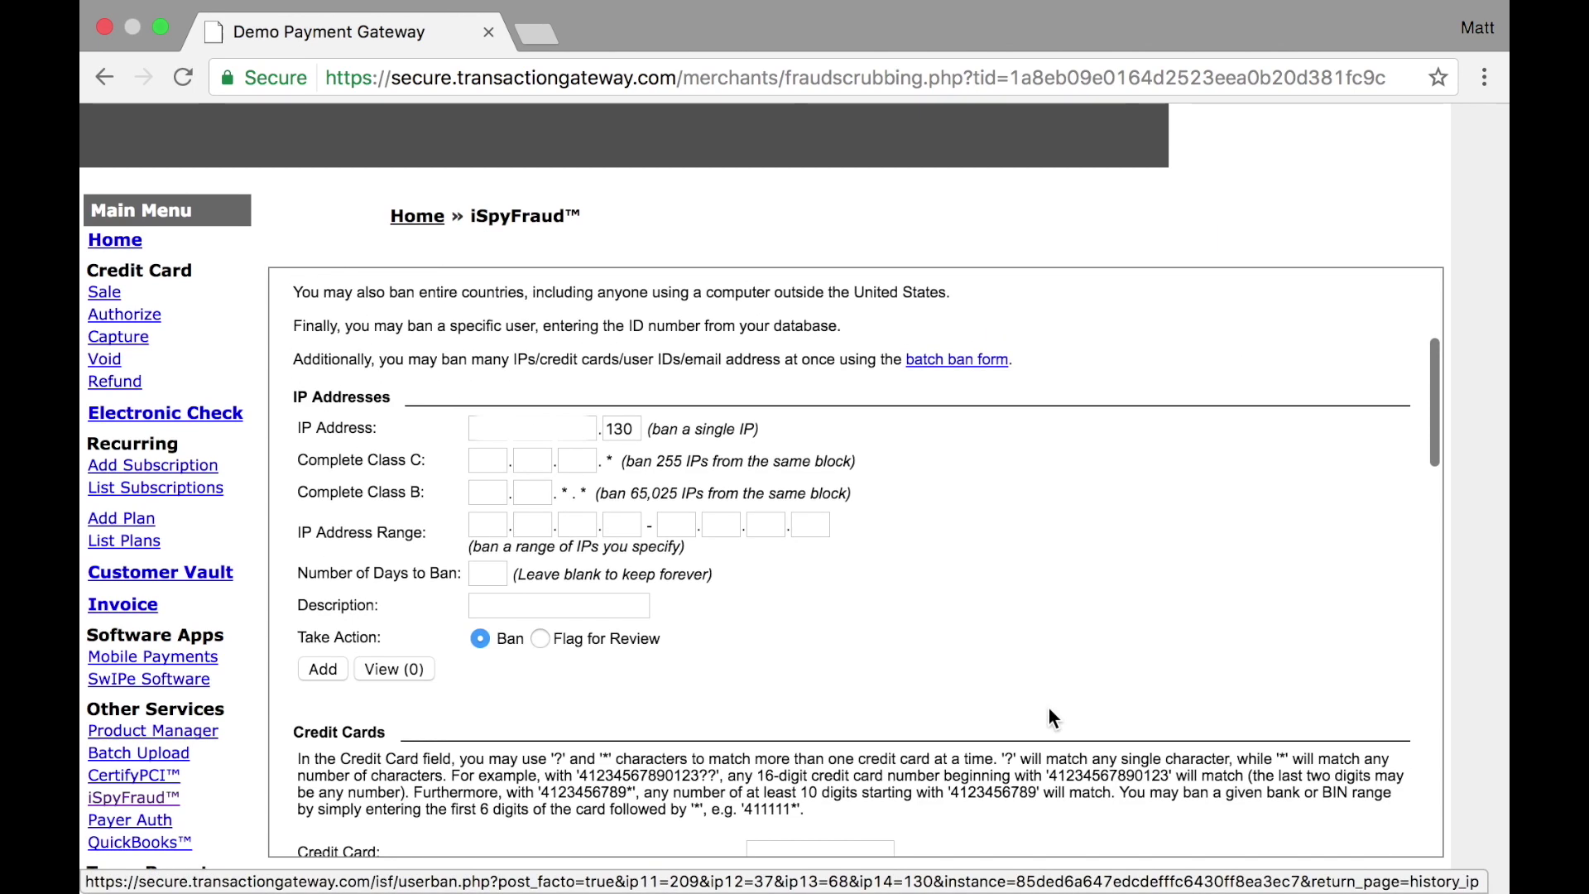
pyautogui.click(327, 667)
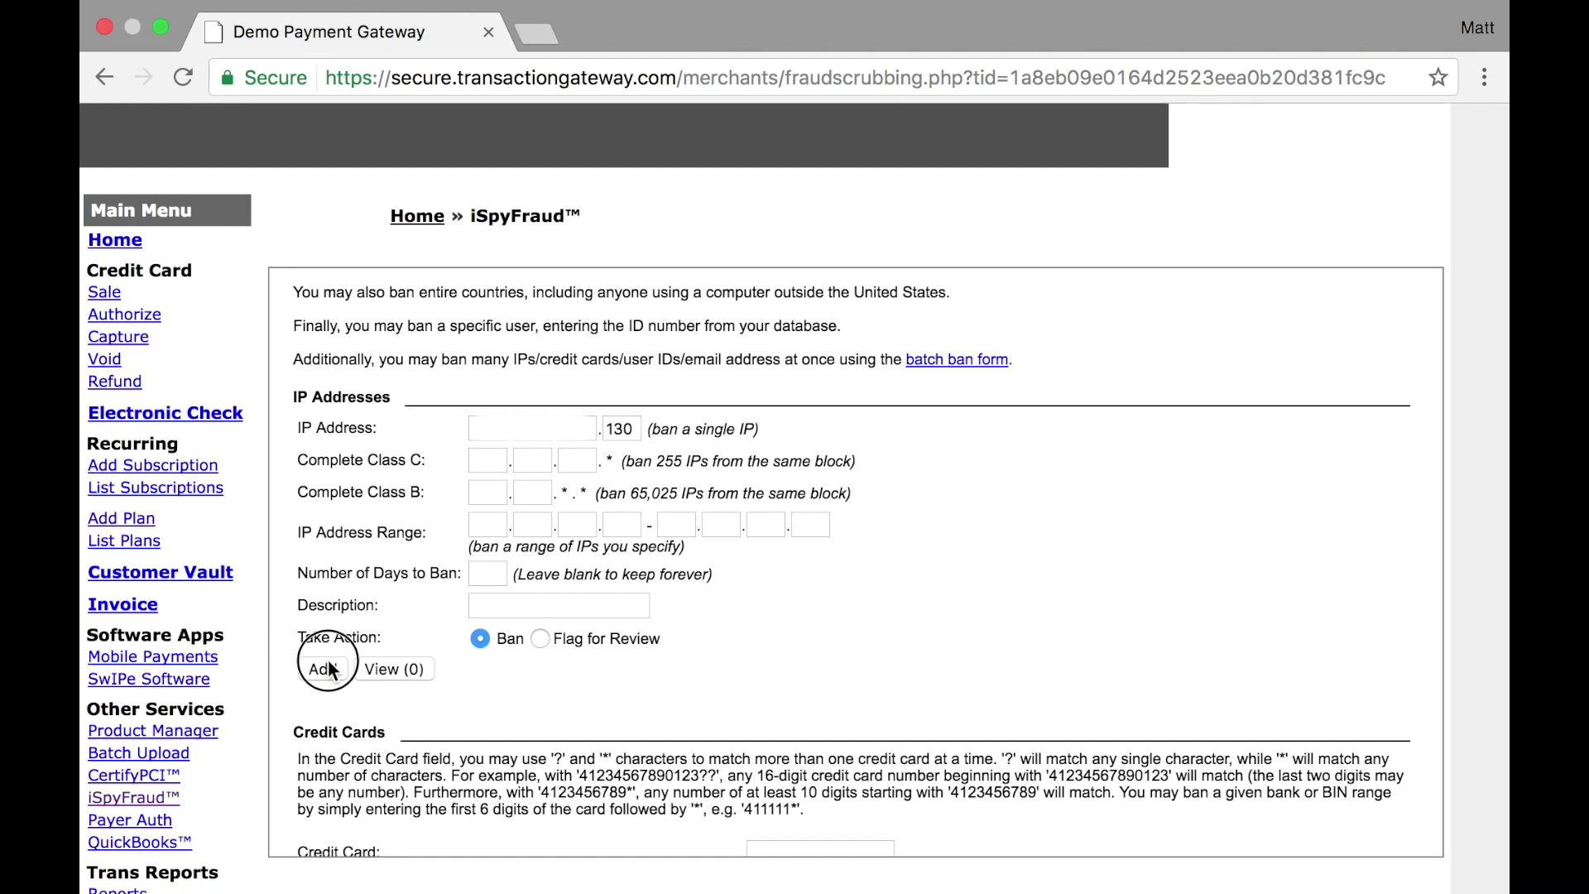